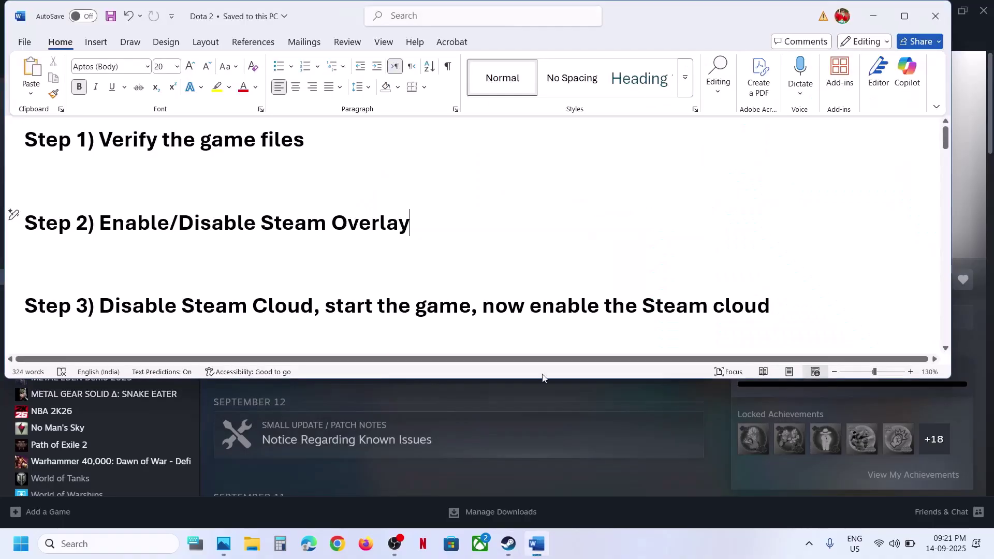
- Highlight the Enable/Disable Steam Overlay heading in the notes, then switch to Steam and check the overlay option in its In Game settings
{"action": "left_click_drag", "start_coordinate": [158, 222], "coordinate": [494, 228]}
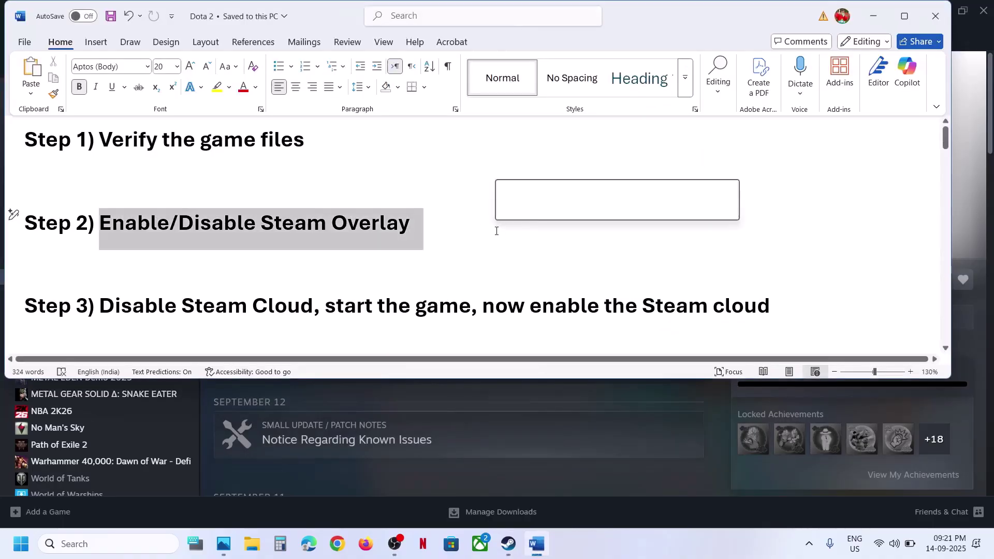
{"action": "left_click", "coordinate": [873, 16]}
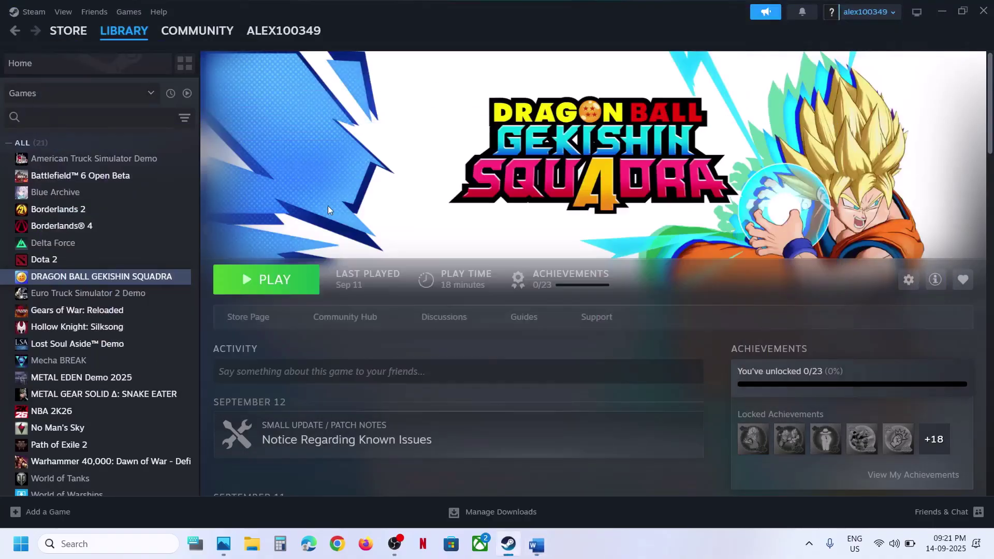
{"action": "left_click", "coordinate": [26, 14]}
{"action": "left_click", "coordinate": [36, 139]}
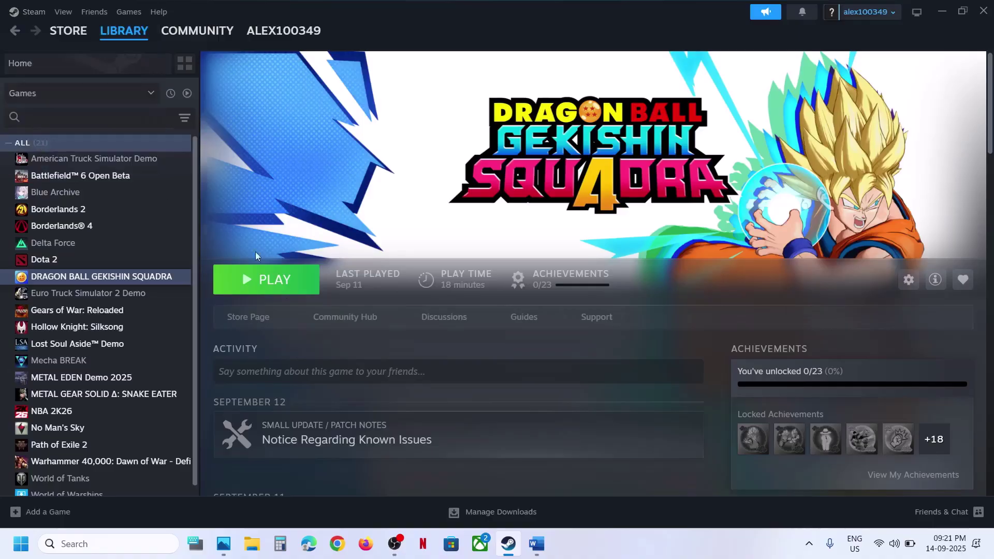
{"action": "left_click", "coordinate": [282, 355]}
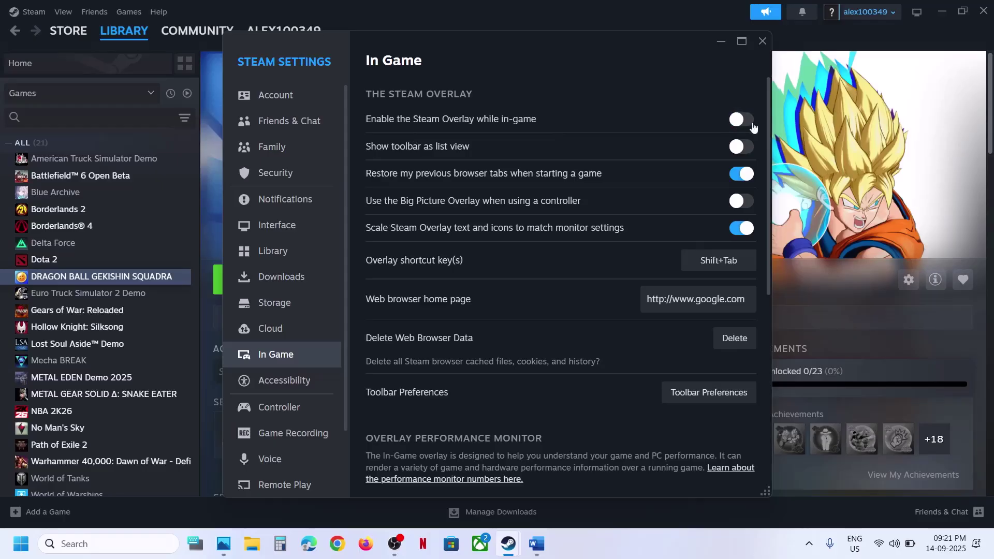
{"action": "left_click", "coordinate": [763, 41]}
- Toggle the Steam Overlay off and back on in the properties of DRAGON BALL GEKISHIN SQUADRA
{"action": "right_click", "coordinate": [85, 278]}
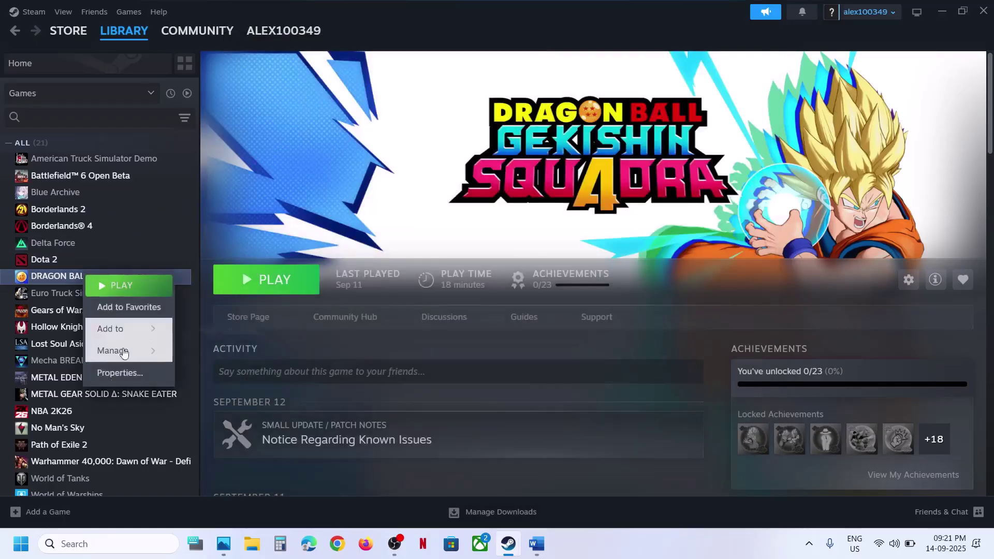
{"action": "left_click", "coordinate": [120, 374]}
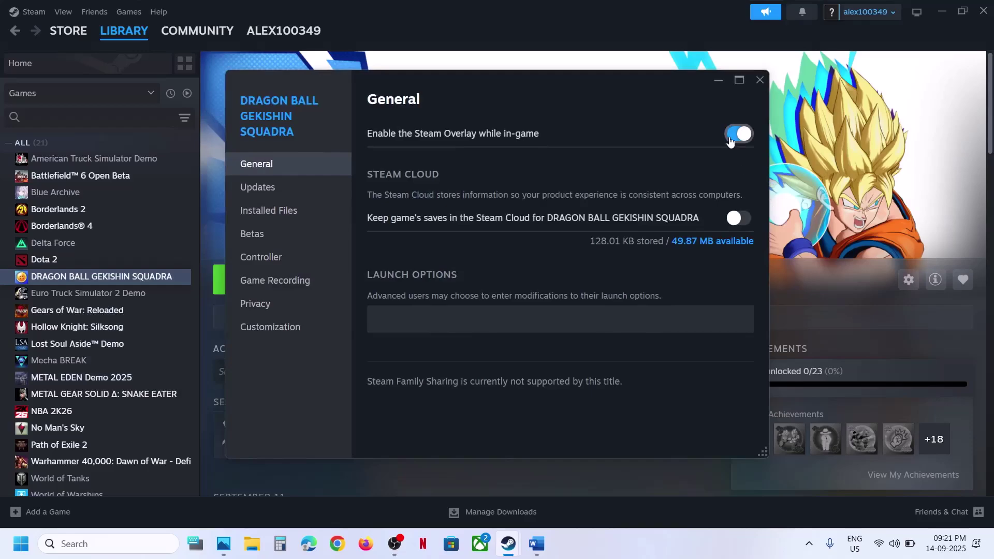
{"action": "left_click", "coordinate": [730, 139]}
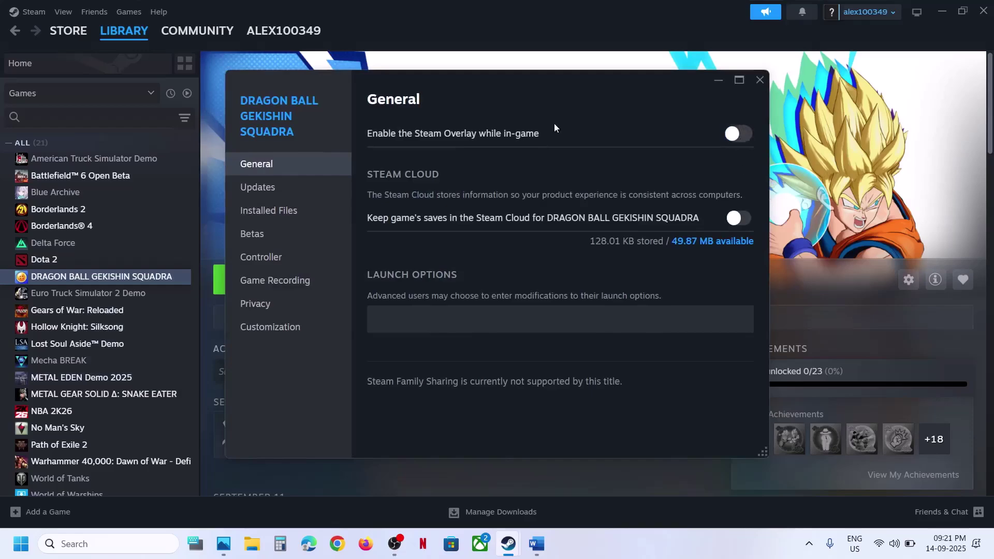
{"action": "left_click", "coordinate": [747, 134]}
{"action": "left_click", "coordinate": [734, 135]}
{"action": "left_click", "coordinate": [744, 135]}
- Switch to the Word notes and highlight the Step 3 text about Steam Cloud and starting the game
{"action": "left_click", "coordinate": [536, 543]}
{"action": "scroll", "coordinate": [320, 250], "scroll_direction": "down", "scroll_amount": 3}
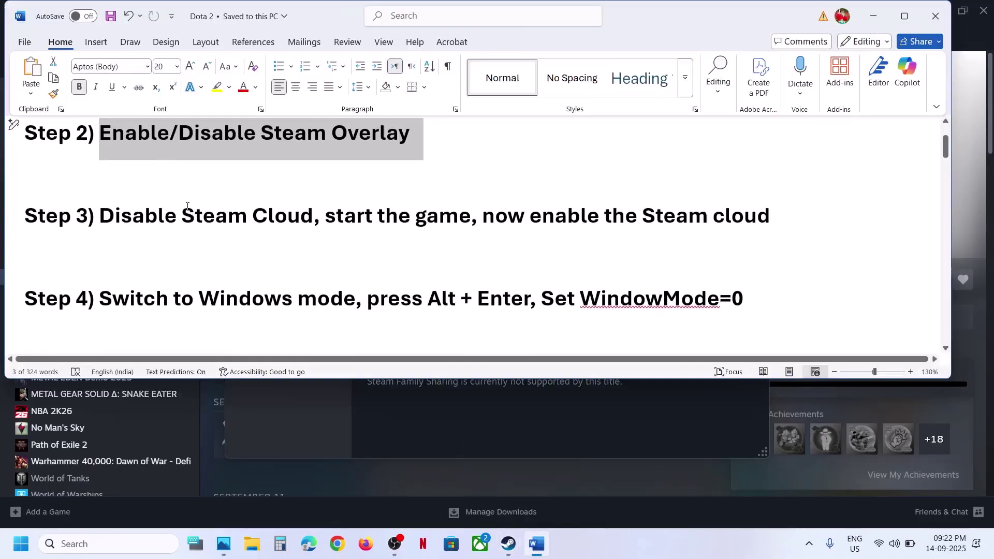
{"action": "left_click_drag", "start_coordinate": [181, 215], "coordinate": [439, 216]}
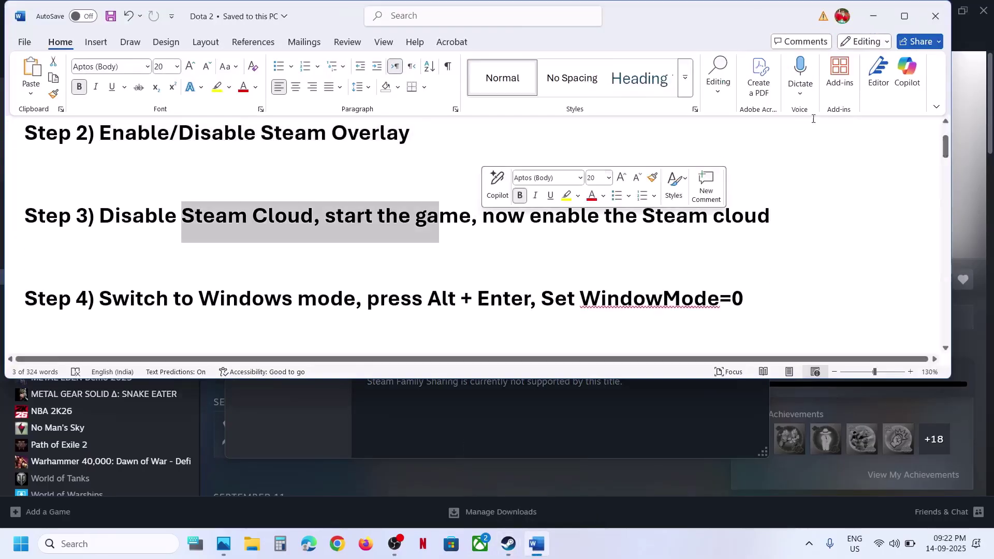
{"action": "left_click", "coordinate": [874, 16]}
- Switch Steam Cloud saves on and back off in the properties of DRAGON BALL GEKISHIN SQUADRA, and close them
{"action": "left_click", "coordinate": [763, 89]}
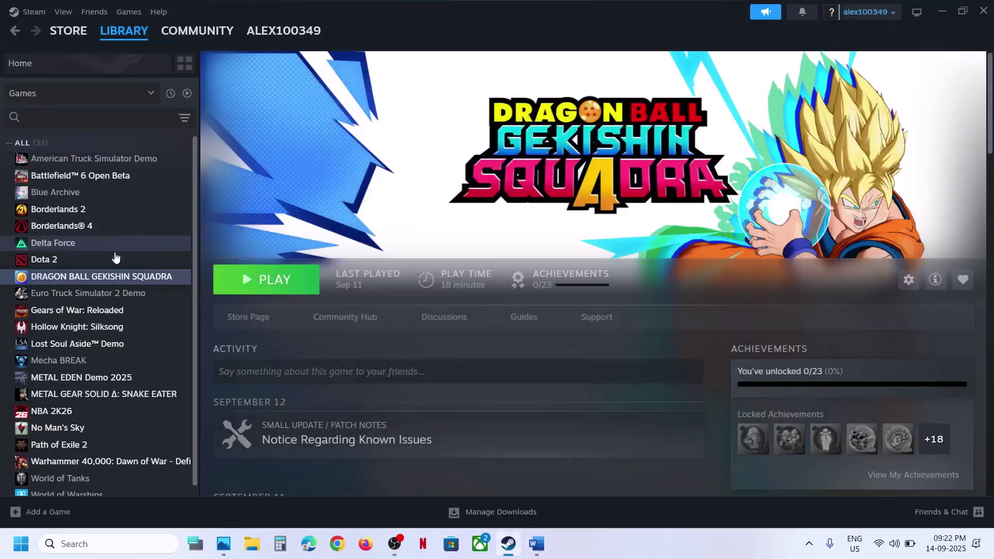
{"action": "right_click", "coordinate": [102, 275]}
{"action": "left_click", "coordinate": [139, 371]}
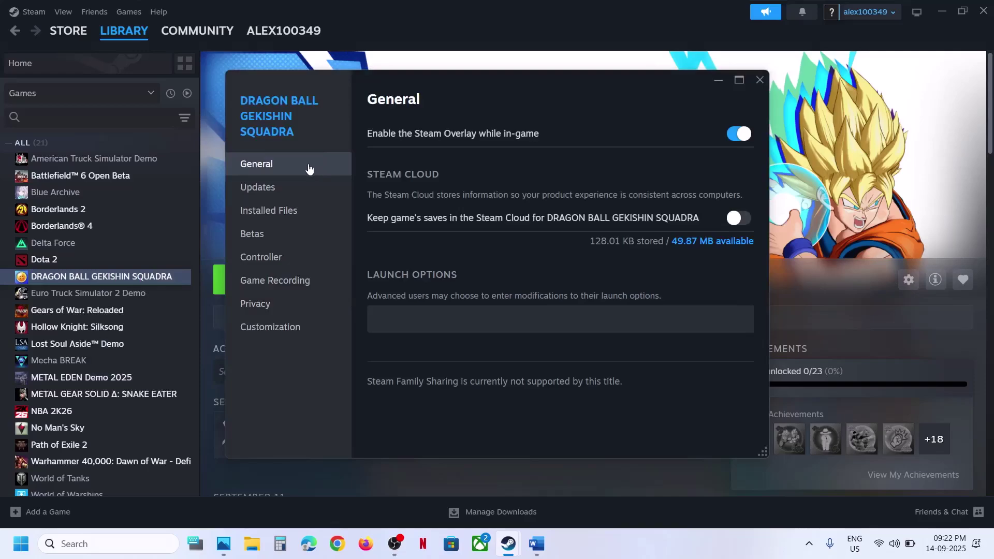
{"action": "left_click", "coordinate": [739, 220]}
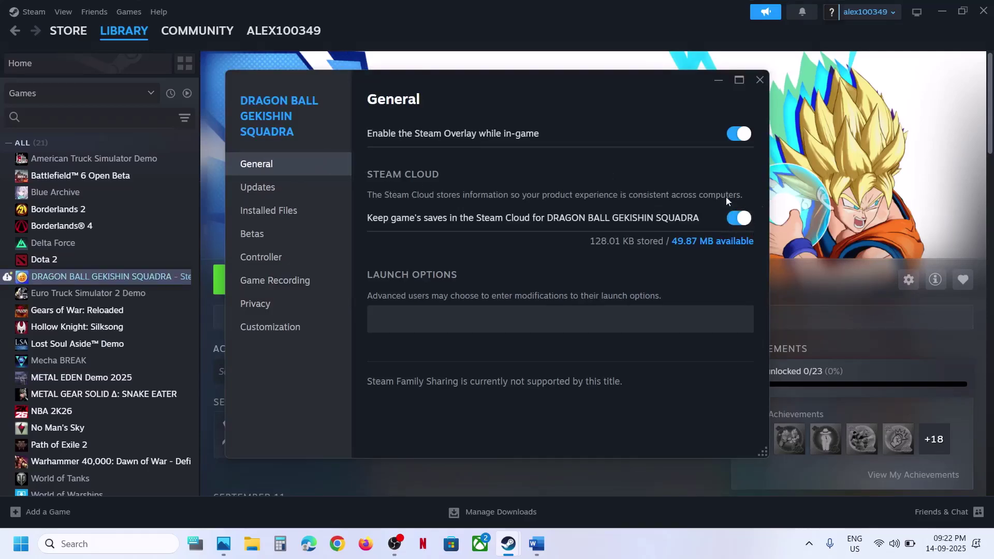
{"action": "left_click", "coordinate": [732, 223]}
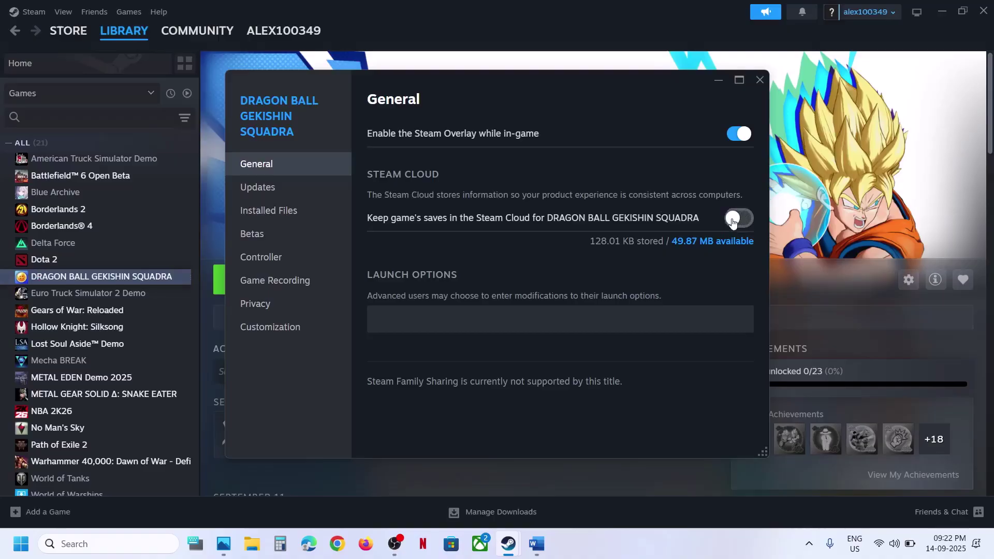
{"action": "left_click", "coordinate": [758, 81]}
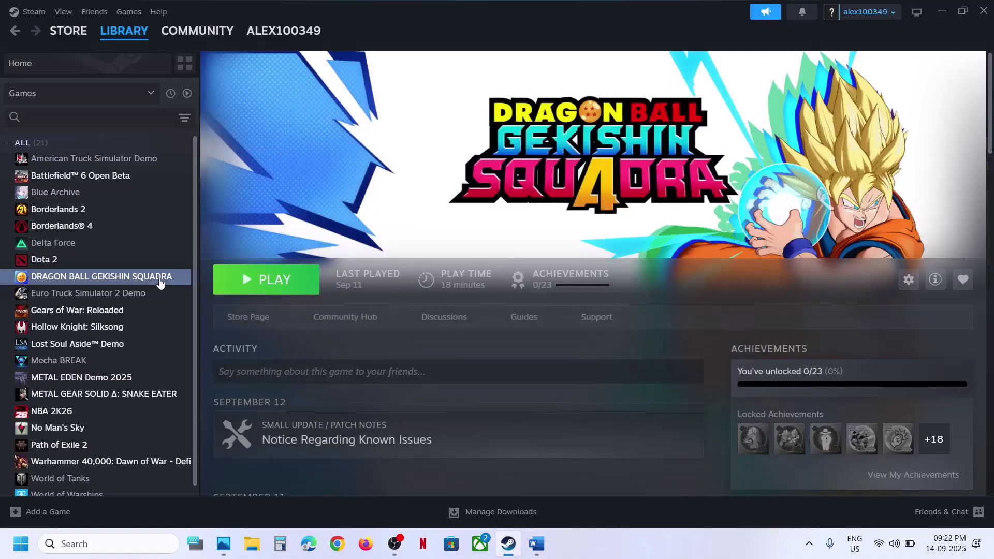
- In the Word notes, highlight the instruction to enable the Steam cloud and the Step 4 instructions on windowed mode, Alt + Enter and WindowMode=0
{"action": "left_click", "coordinate": [536, 543]}
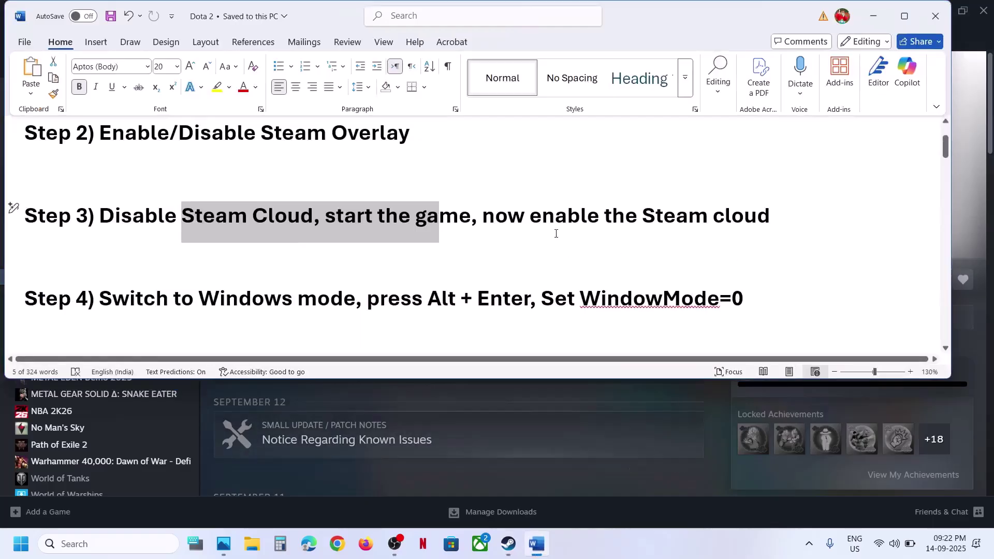
{"action": "left_click_drag", "start_coordinate": [546, 215], "coordinate": [784, 220]}
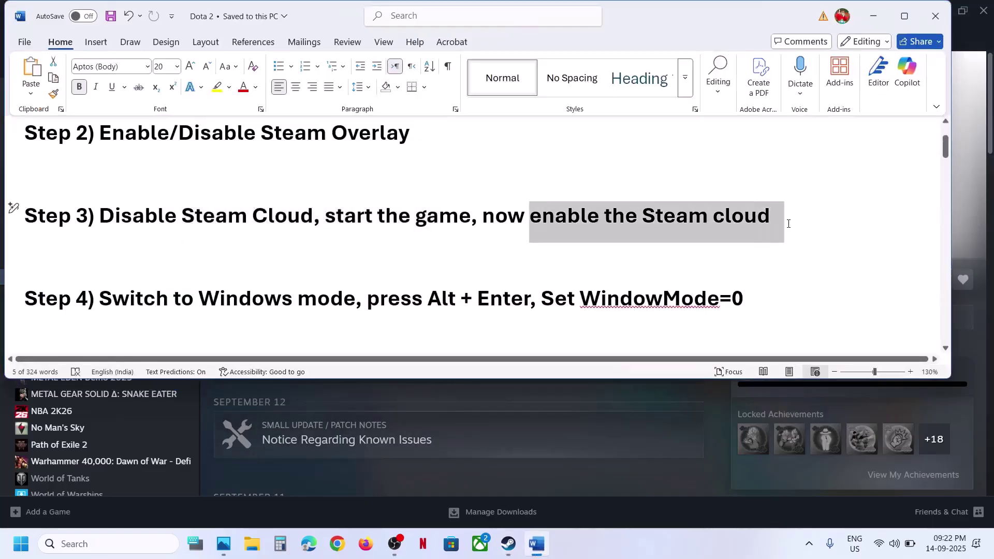
{"action": "left_click", "coordinate": [267, 278]}
{"action": "scroll", "coordinate": [126, 275], "scroll_direction": "down", "scroll_amount": 1}
{"action": "left_click_drag", "start_coordinate": [121, 270], "coordinate": [353, 268]}
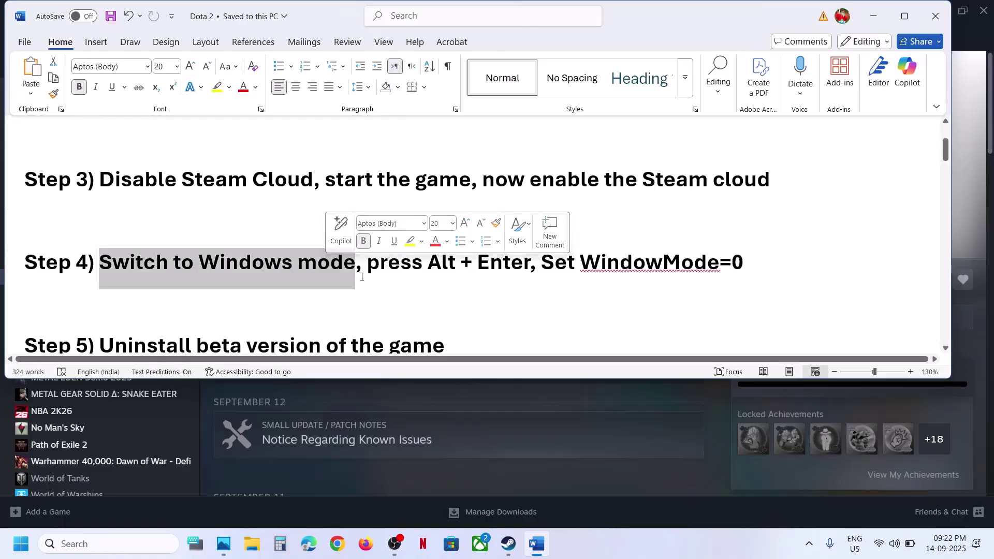
{"action": "left_click_drag", "start_coordinate": [373, 264], "coordinate": [530, 265]}
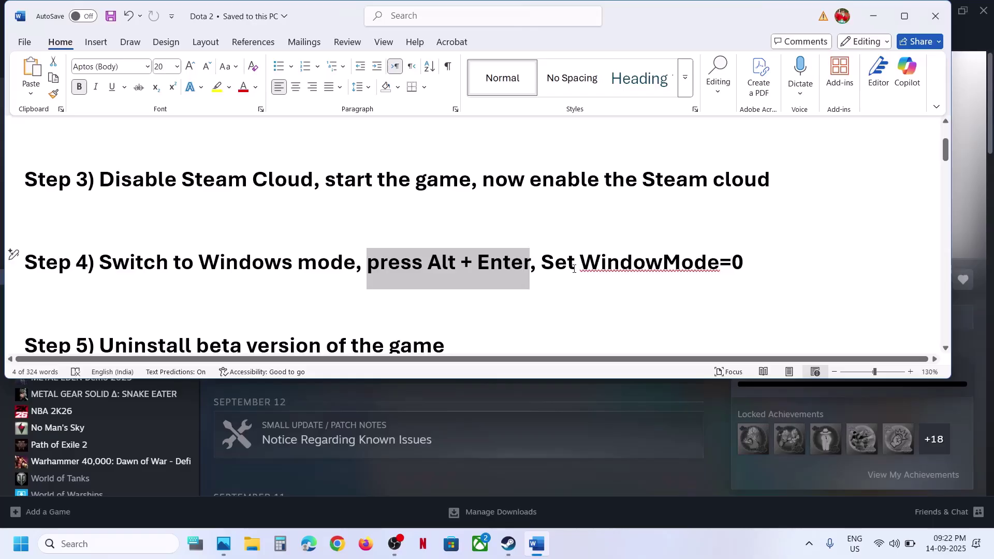
{"action": "left_click_drag", "start_coordinate": [574, 269], "coordinate": [720, 266]}
{"action": "left_click", "coordinate": [968, 215]}
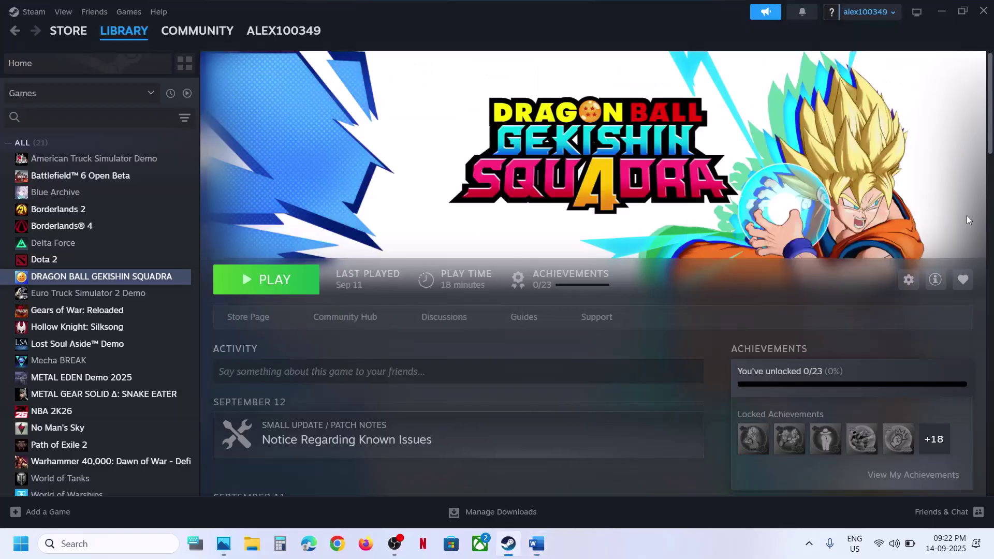
- Switch to File Explorer and open the current user's profile folder under Users on Local Disk (C:)
{"action": "left_click", "coordinate": [252, 544]}
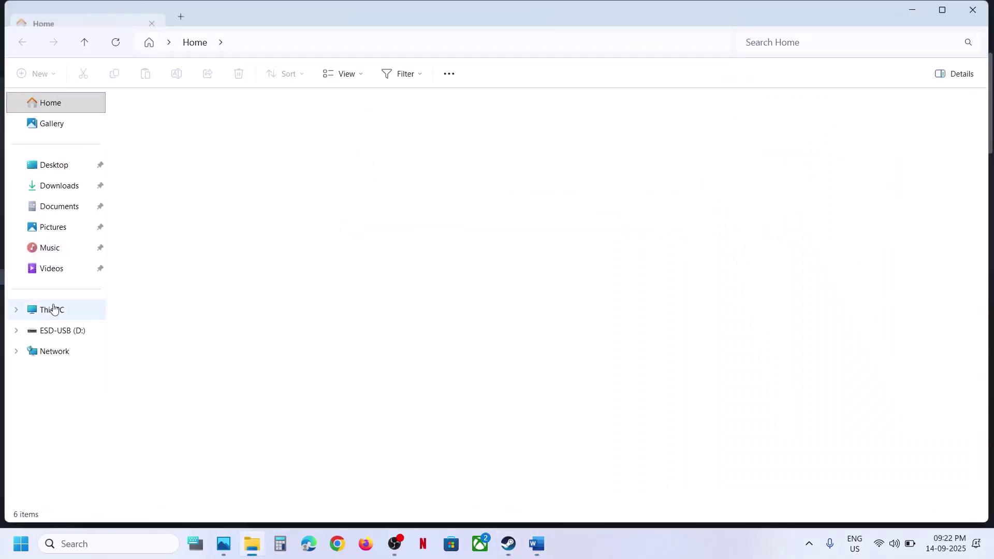
{"action": "left_click", "coordinate": [54, 310]}
{"action": "double_click", "coordinate": [224, 135]}
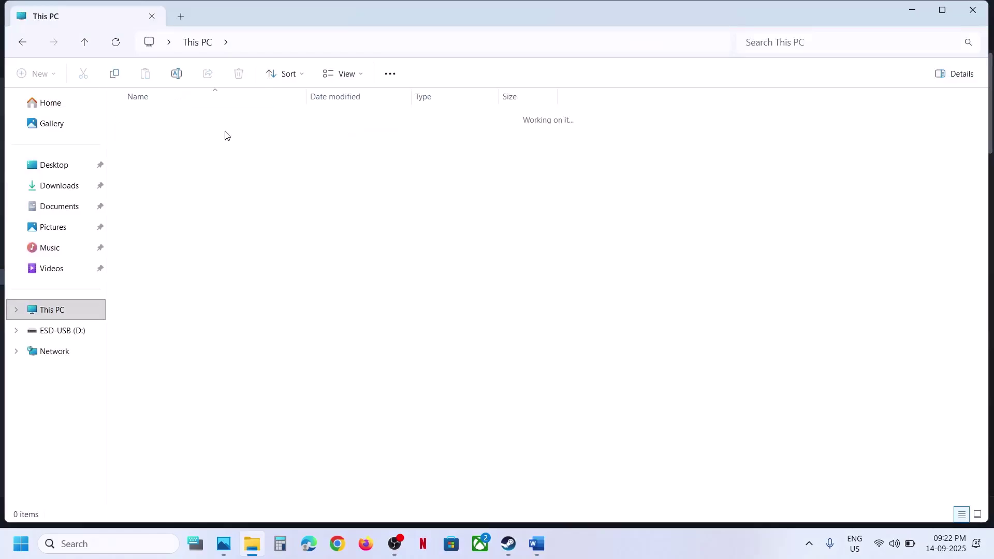
{"action": "double_click", "coordinate": [145, 328]}
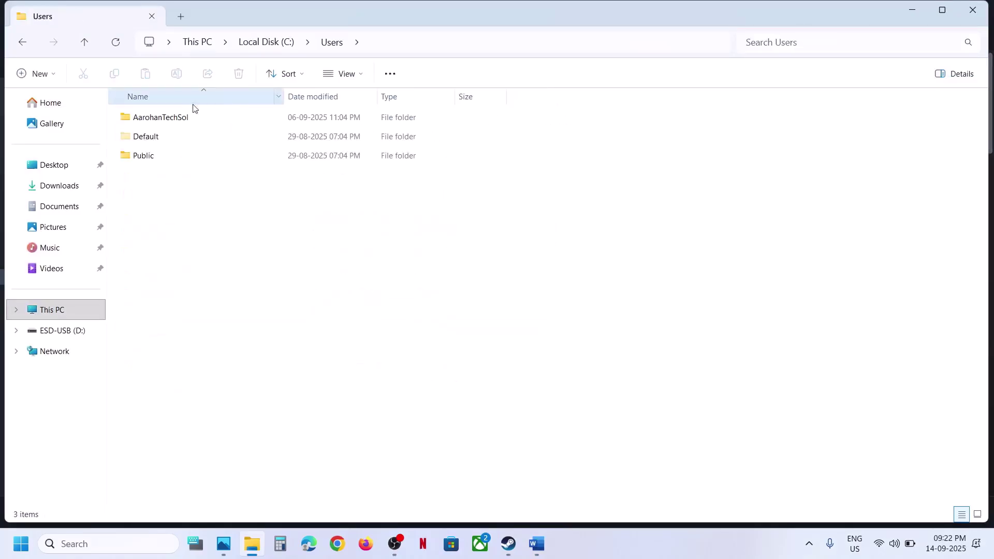
{"action": "double_click", "coordinate": [167, 123]}
- Check the Hidden items display option and open the Local folder inside AppData
{"action": "left_click", "coordinate": [171, 176]}
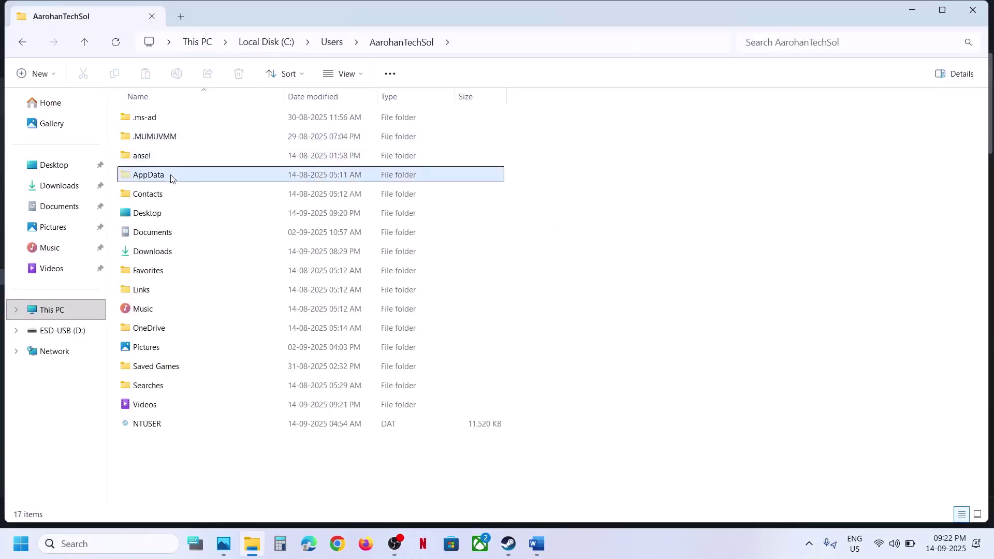
{"action": "left_click", "coordinate": [356, 74]}
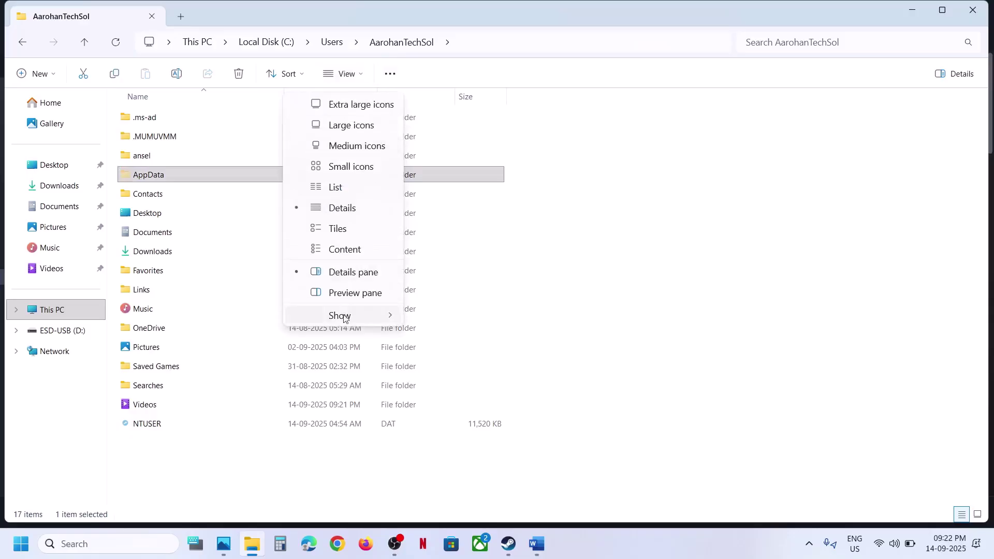
{"action": "mouse_move", "coordinate": [343, 320]}
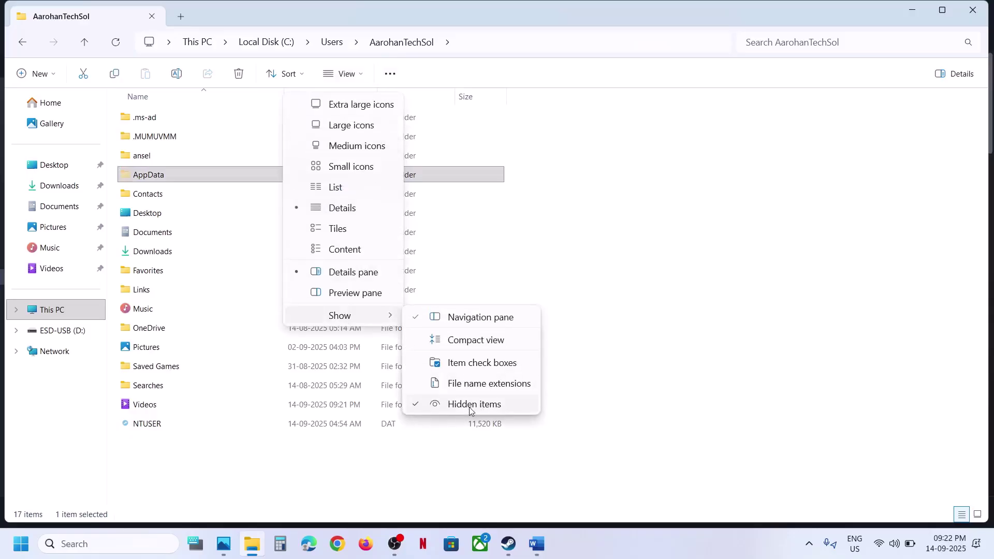
{"action": "double_click", "coordinate": [181, 178]}
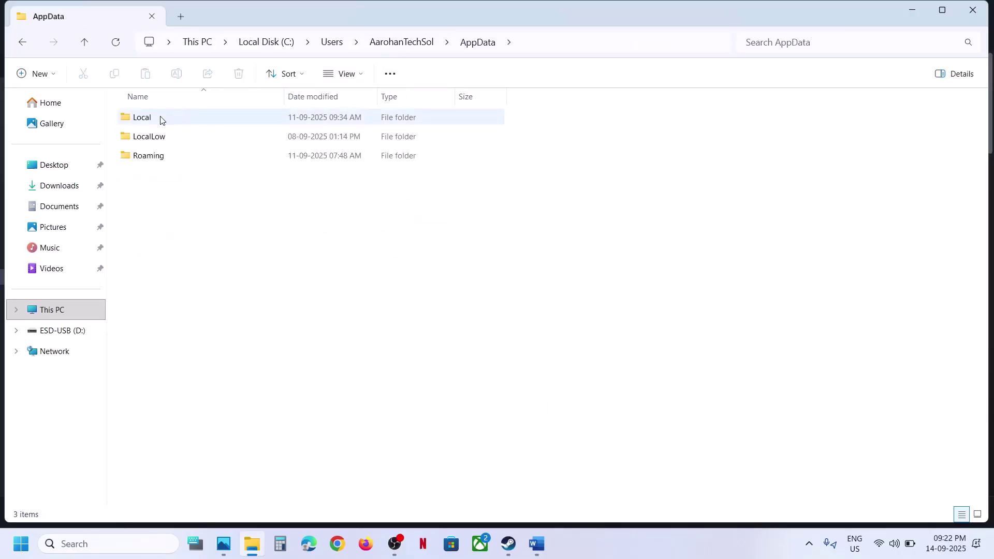
{"action": "double_click", "coordinate": [161, 119]}
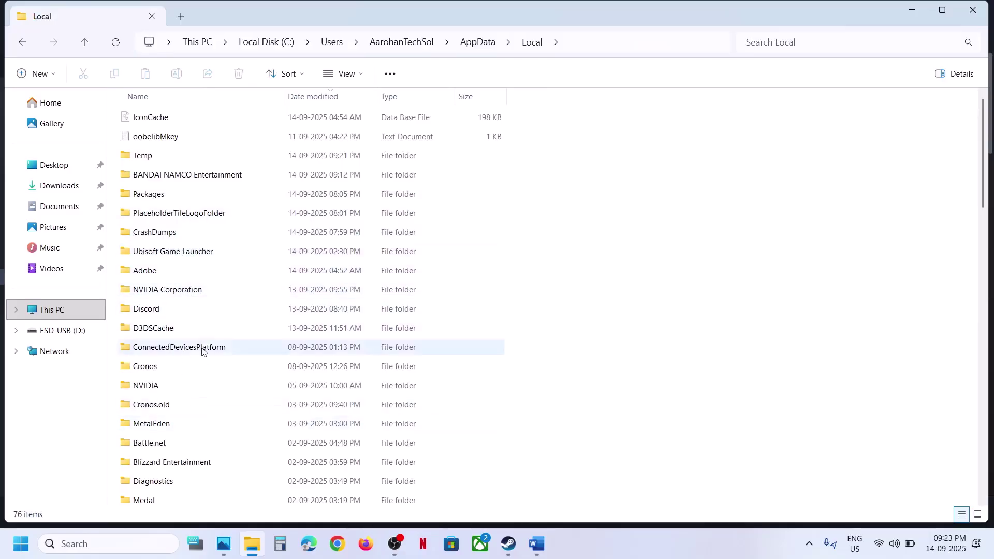
- Open the numbered save folder under BANDAI NAMCO Entertainment\DRAGON BALL GEKISHIN SQUADRA\Saved\SaveGames
{"action": "left_click", "coordinate": [188, 175]}
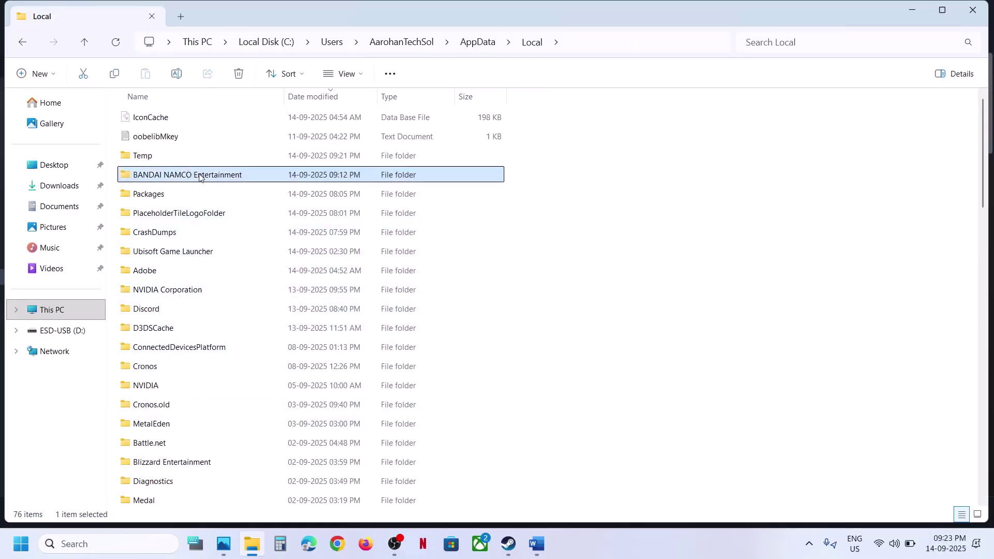
{"action": "double_click", "coordinate": [200, 178]}
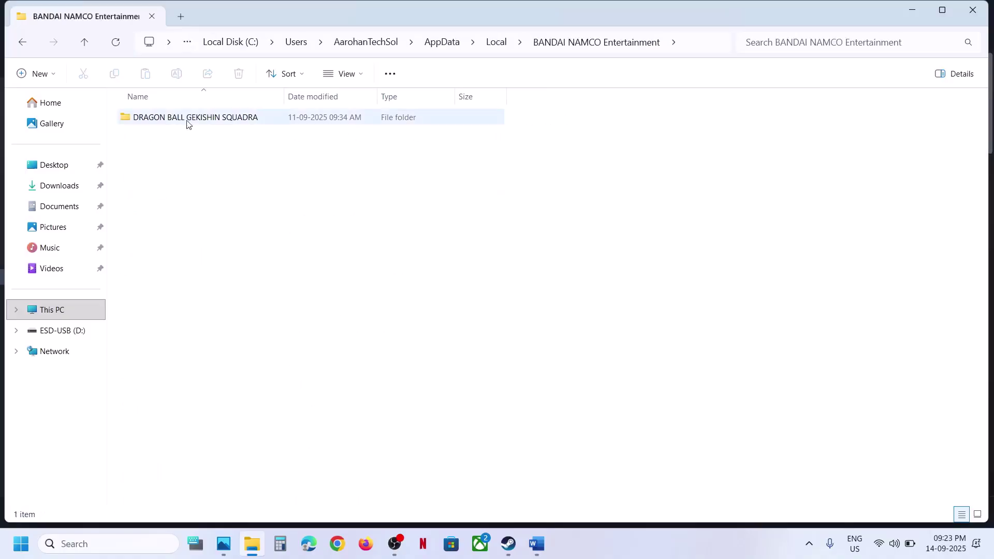
{"action": "double_click", "coordinate": [186, 123]}
{"action": "left_click", "coordinate": [186, 122]}
{"action": "double_click", "coordinate": [186, 122]}
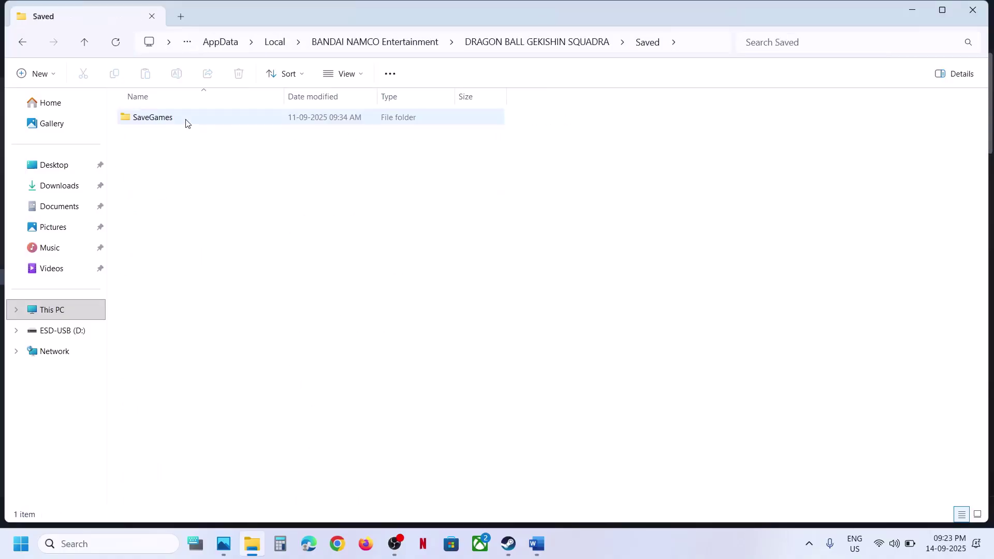
{"action": "double_click", "coordinate": [186, 122]}
{"action": "double_click", "coordinate": [186, 122]}
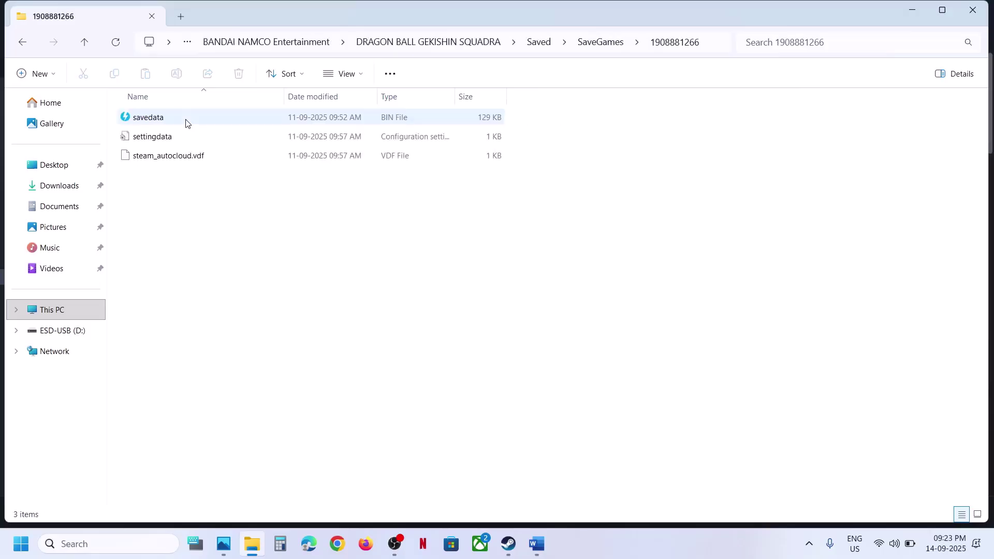
- Open the settingdata configuration file in Notepad, set WindowMode to 0 and save the file
{"action": "left_click", "coordinate": [148, 142]}
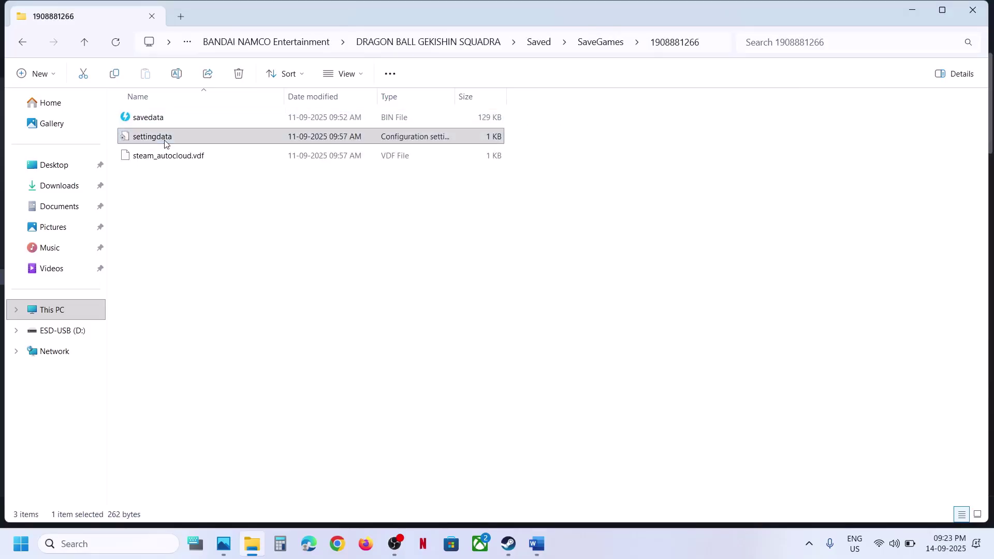
{"action": "right_click", "coordinate": [165, 143]}
{"action": "left_click", "coordinate": [152, 141]}
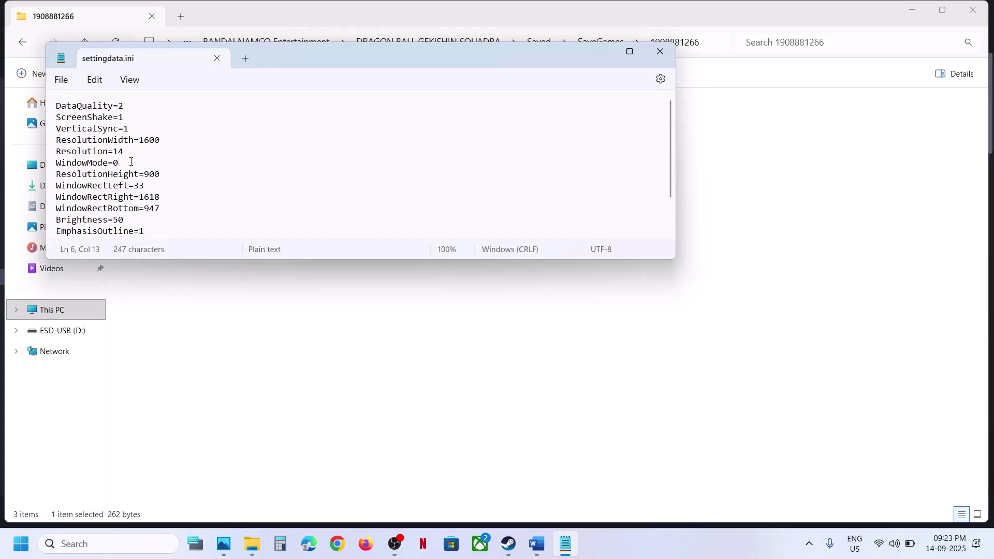
{"action": "type", "text": "0"}
{"action": "left_click", "coordinate": [73, 83]}
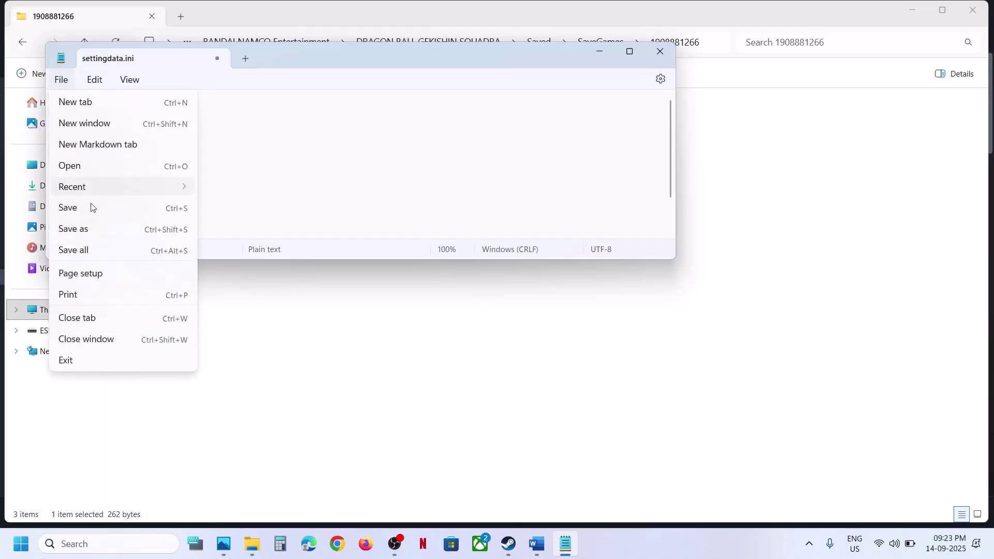
{"action": "left_click", "coordinate": [69, 208]}
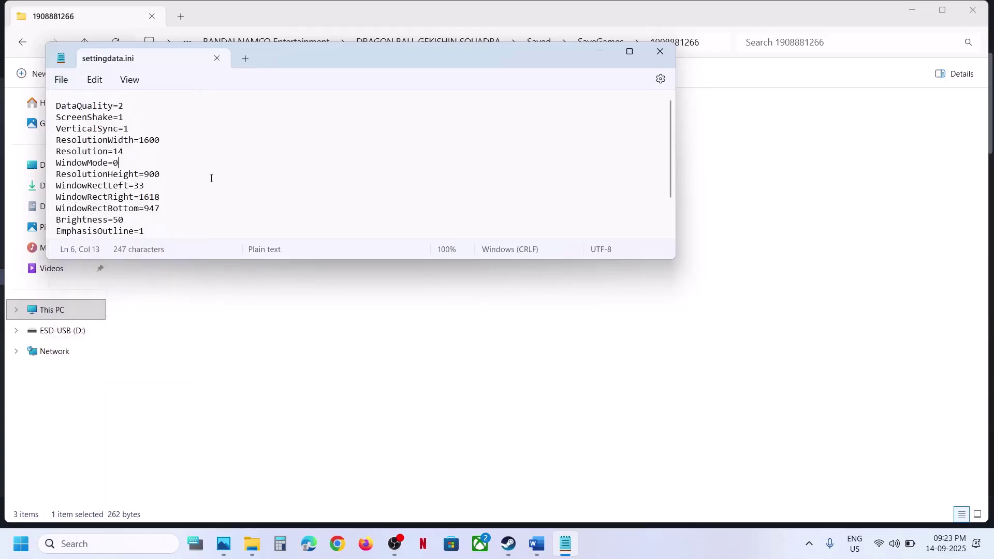
- Close the settings file in Notepad and the File Explorer window showing the save folder
{"action": "left_click", "coordinate": [661, 52]}
{"action": "left_click", "coordinate": [974, 10]}
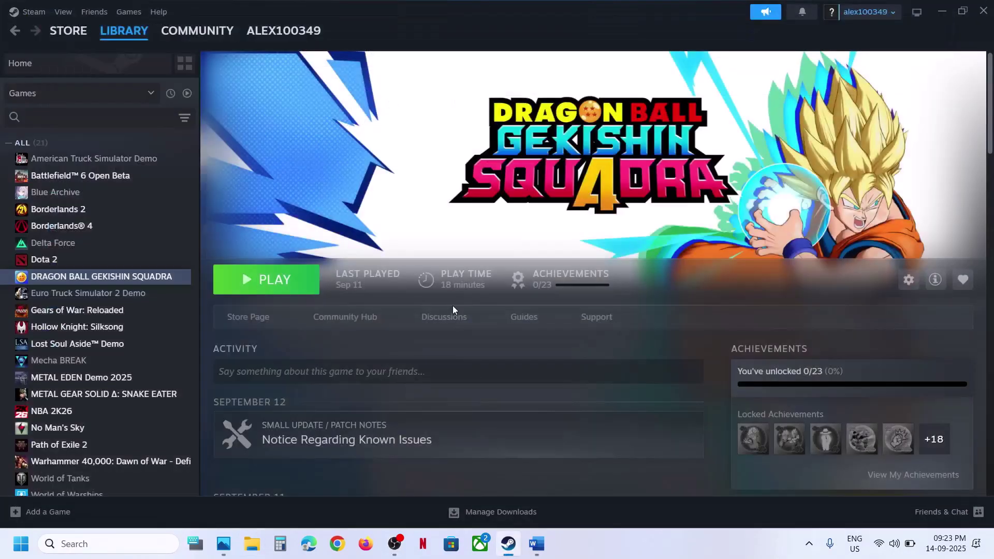
- Switch to the Word notes and read Step 5 on uninstalling the beta version and Step 6 on the settings data file
{"action": "left_click", "coordinate": [537, 542]}
{"action": "scroll", "coordinate": [143, 264], "scroll_direction": "down", "scroll_amount": 3}
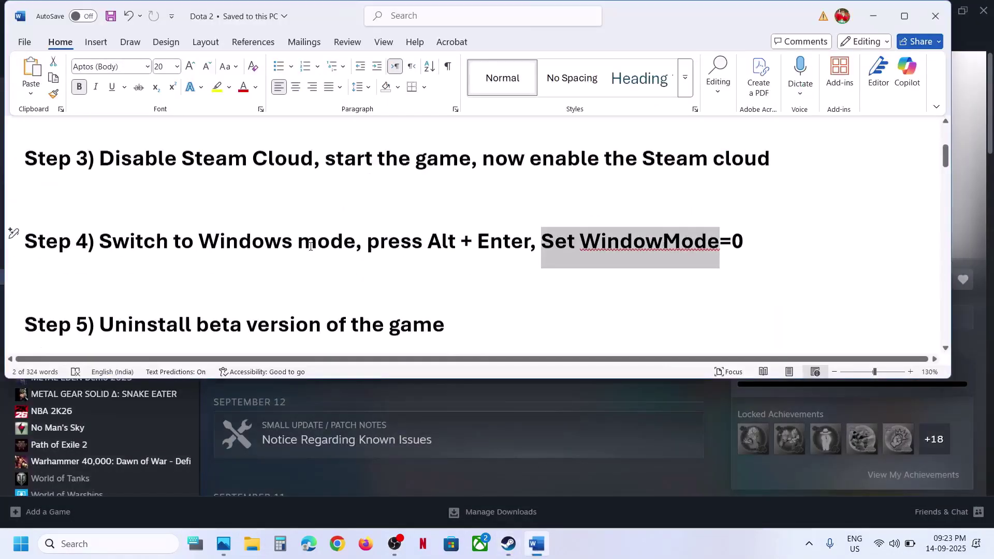
{"action": "left_click_drag", "start_coordinate": [144, 264], "coordinate": [491, 259]}
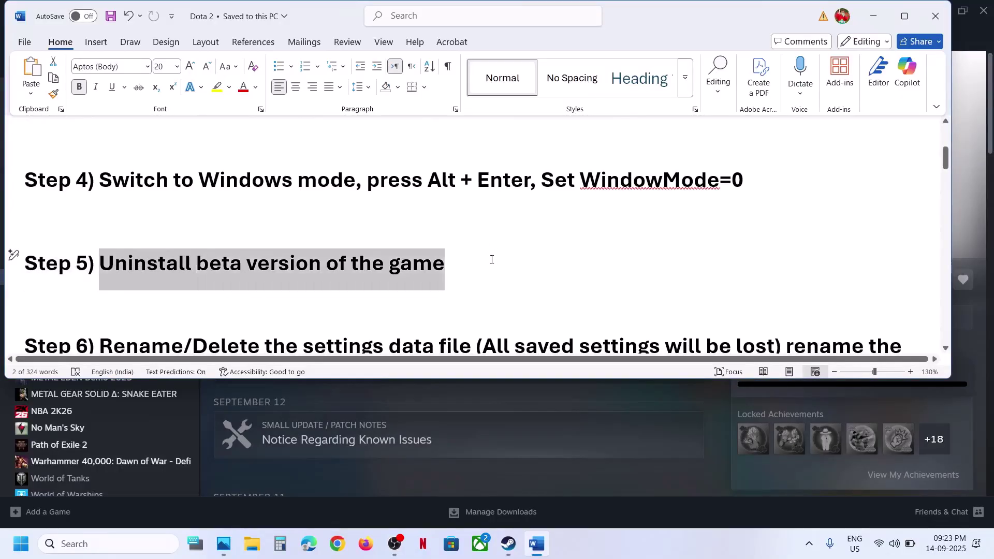
{"action": "left_click", "coordinate": [490, 258]}
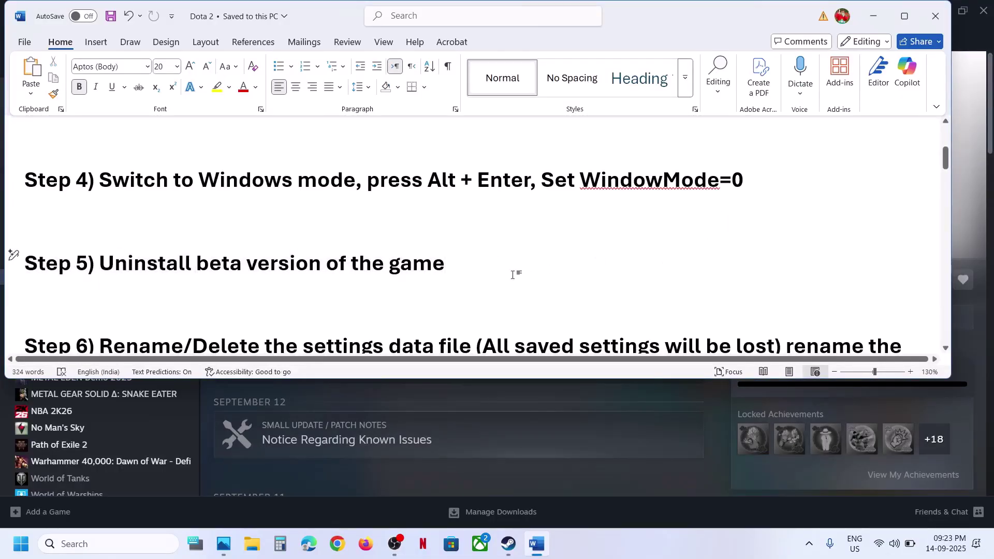
{"action": "triple_click", "coordinate": [128, 266]}
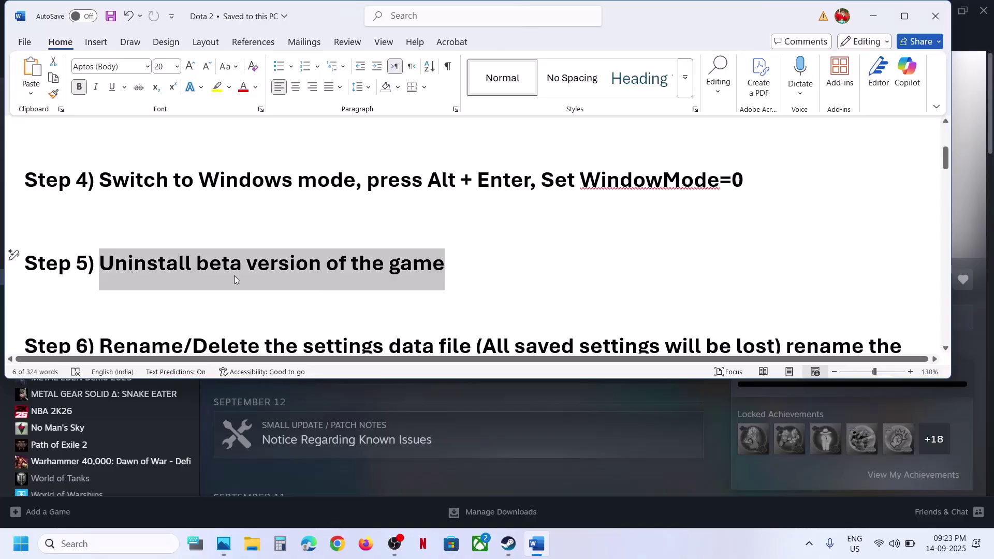
{"action": "left_click", "coordinate": [281, 273]}
{"action": "scroll", "coordinate": [281, 271], "scroll_direction": "down", "scroll_amount": 3}
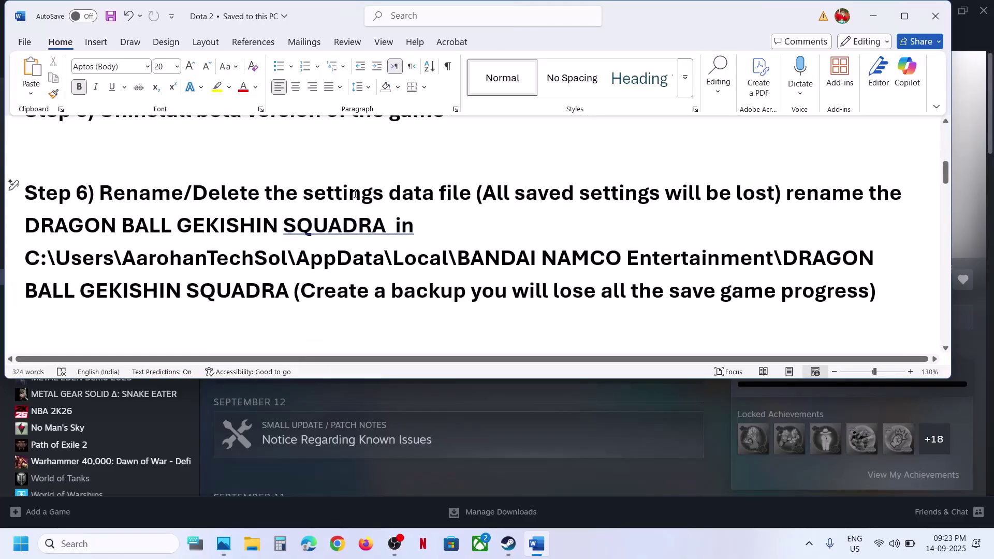
{"action": "left_click_drag", "start_coordinate": [99, 193], "coordinate": [513, 196]}
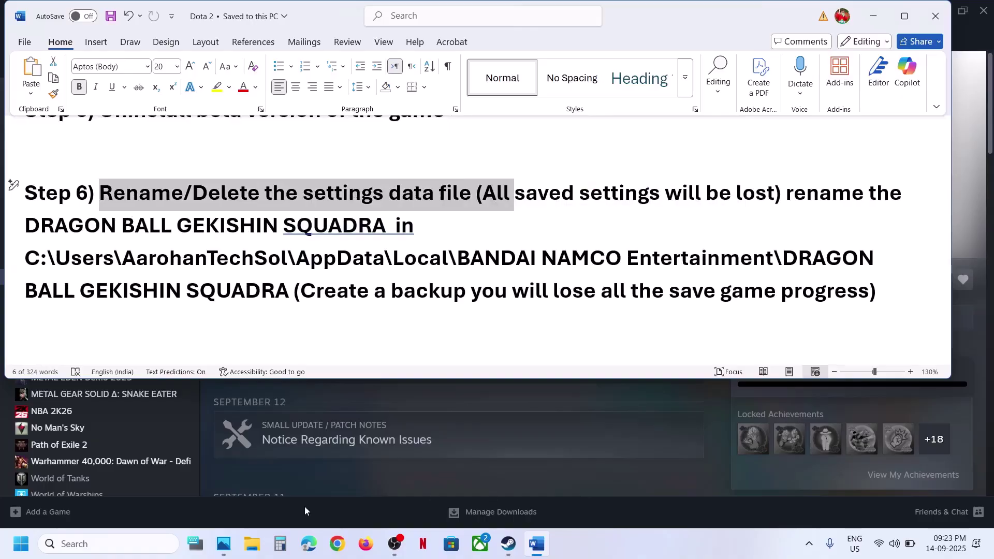
- Switch to File Explorer and open AppData\Local inside the current user's profile folder on Local Disk (C:)
{"action": "left_click", "coordinate": [253, 544]}
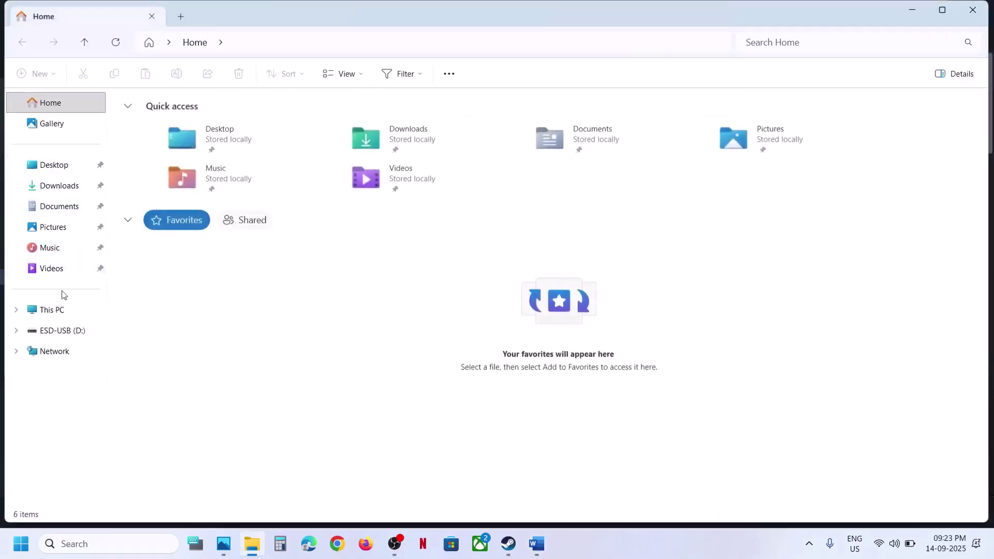
{"action": "left_click", "coordinate": [58, 310]}
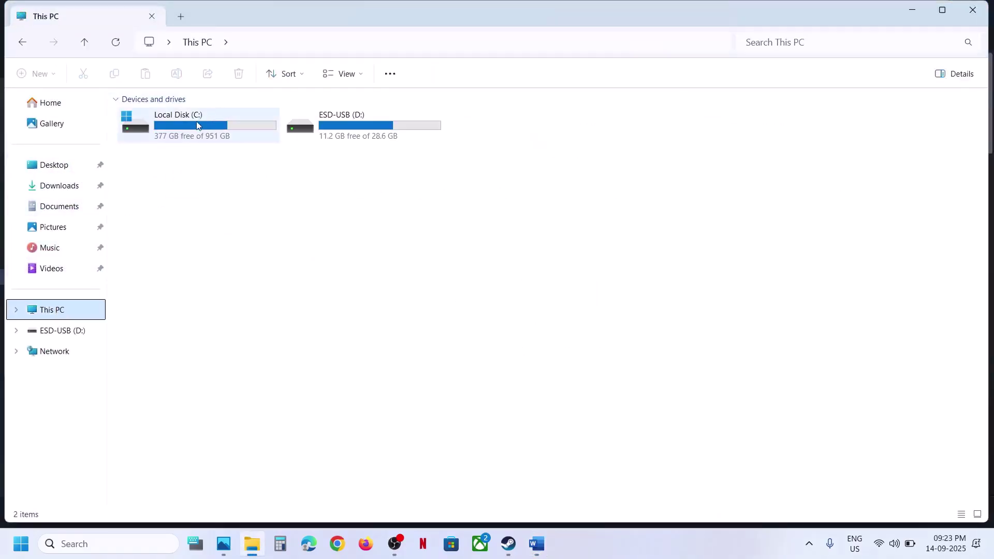
{"action": "double_click", "coordinate": [197, 122]}
{"action": "double_click", "coordinate": [150, 331]}
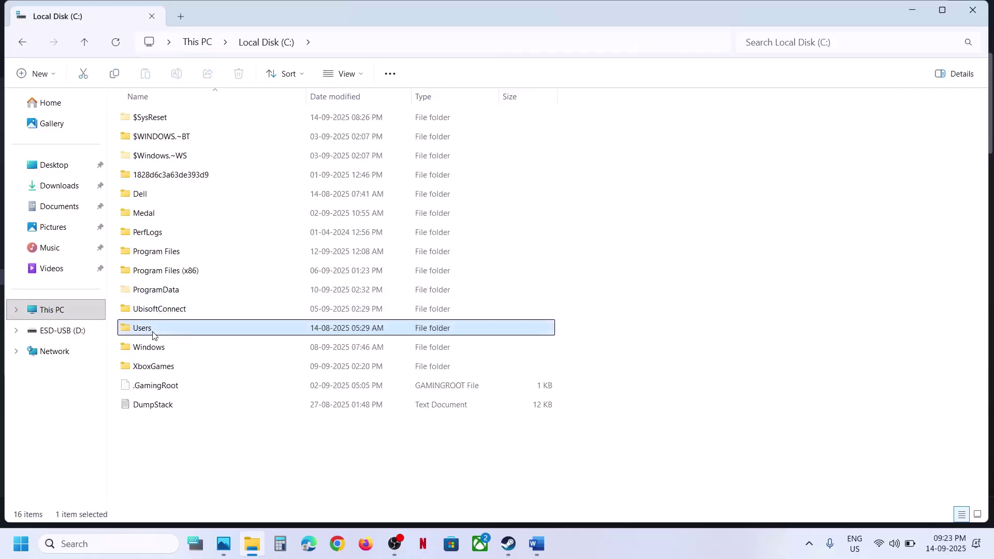
{"action": "double_click", "coordinate": [166, 117]}
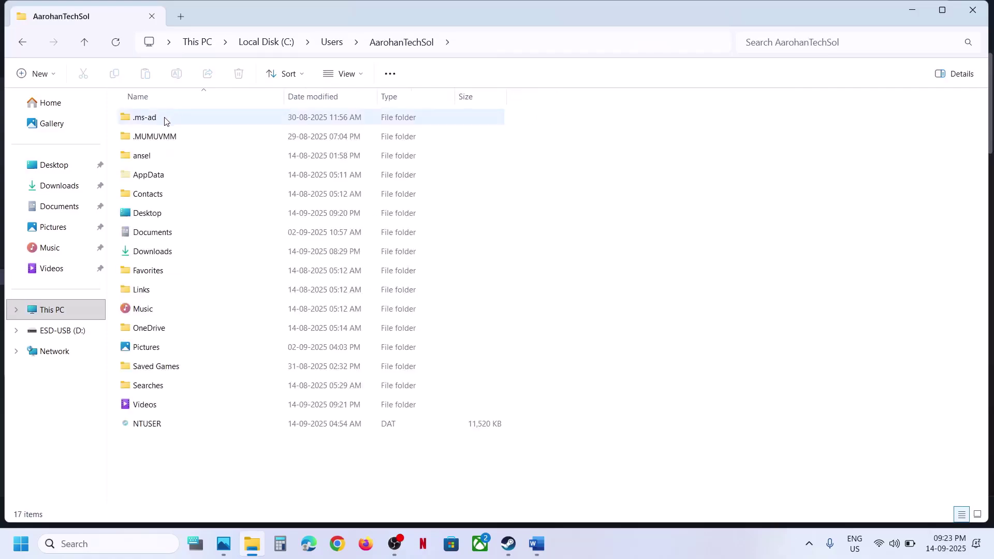
{"action": "double_click", "coordinate": [152, 176]}
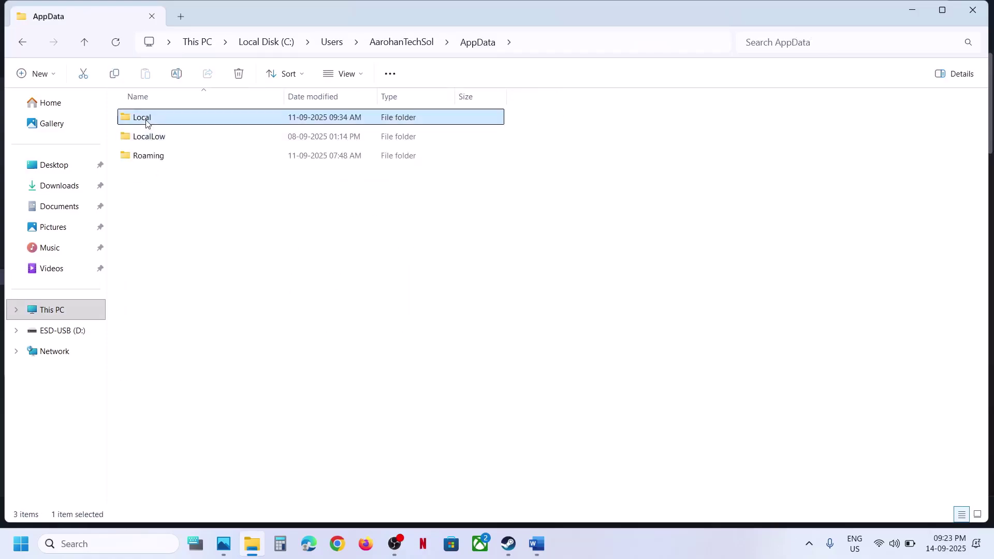
{"action": "double_click", "coordinate": [151, 119]}
- Go through BANDAI NAMCO Entertainment\DRAGON BALL GEKISHIN SQUADRA\Saved\SaveGames and open the numbered save folder
{"action": "double_click", "coordinate": [173, 174]}
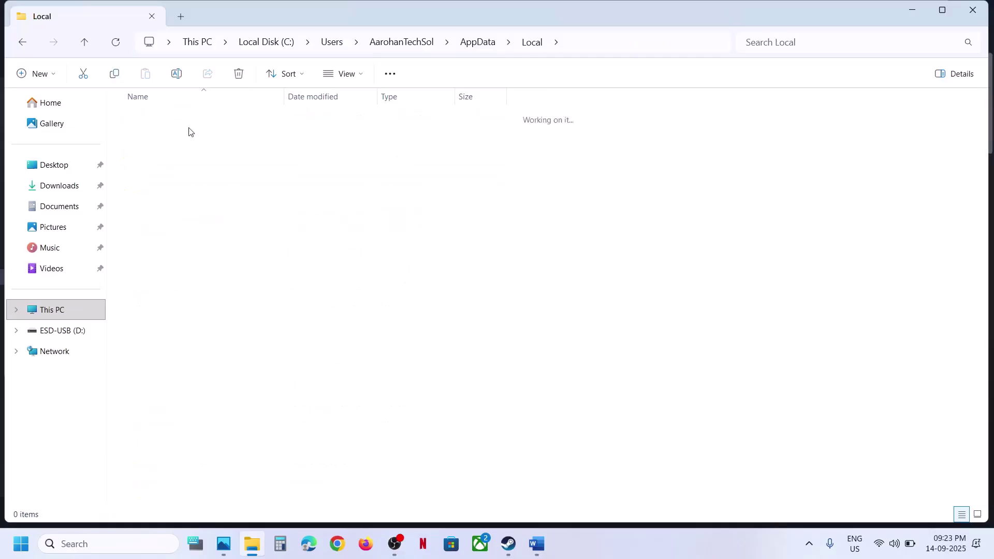
{"action": "double_click", "coordinate": [149, 118]}
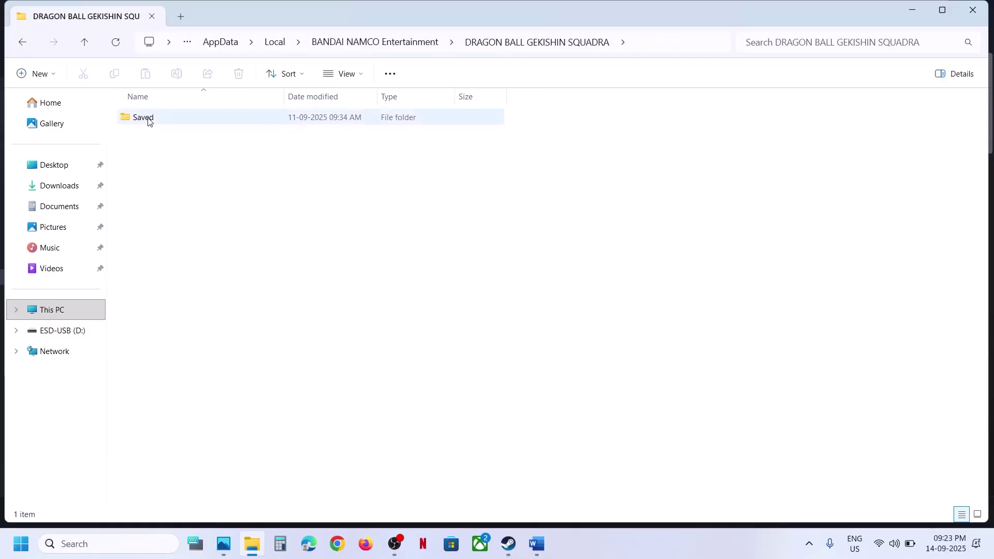
{"action": "double_click", "coordinate": [149, 118]}
{"action": "double_click", "coordinate": [149, 118]}
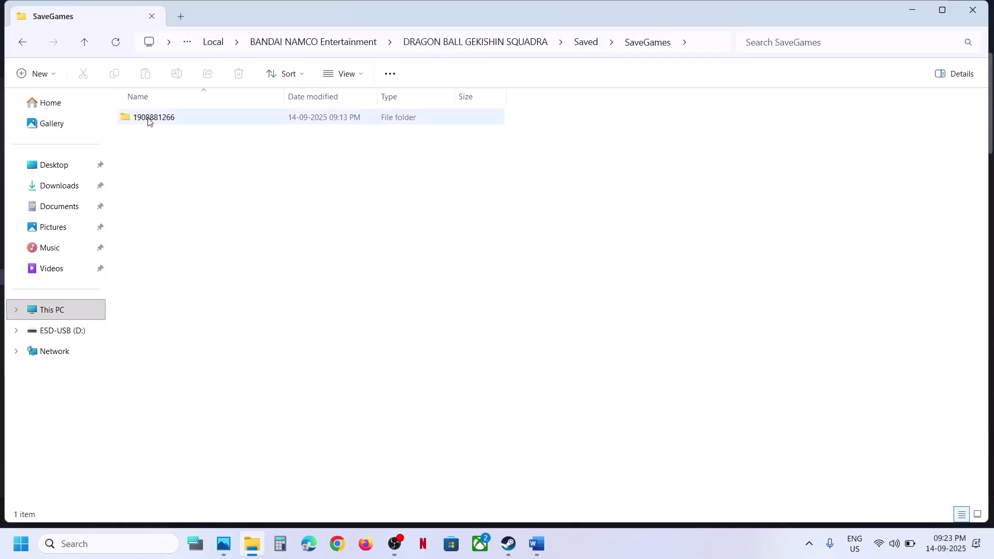
{"action": "double_click", "coordinate": [149, 118]}
- Rename the settingdata configuration file as settingdata.old
{"action": "right_click", "coordinate": [160, 140]}
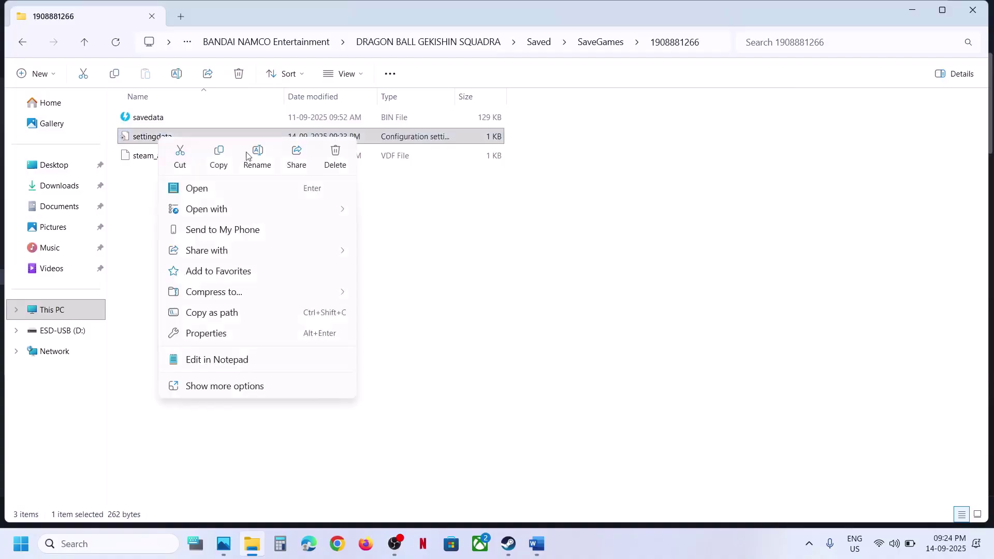
{"action": "left_click", "coordinate": [257, 156]}
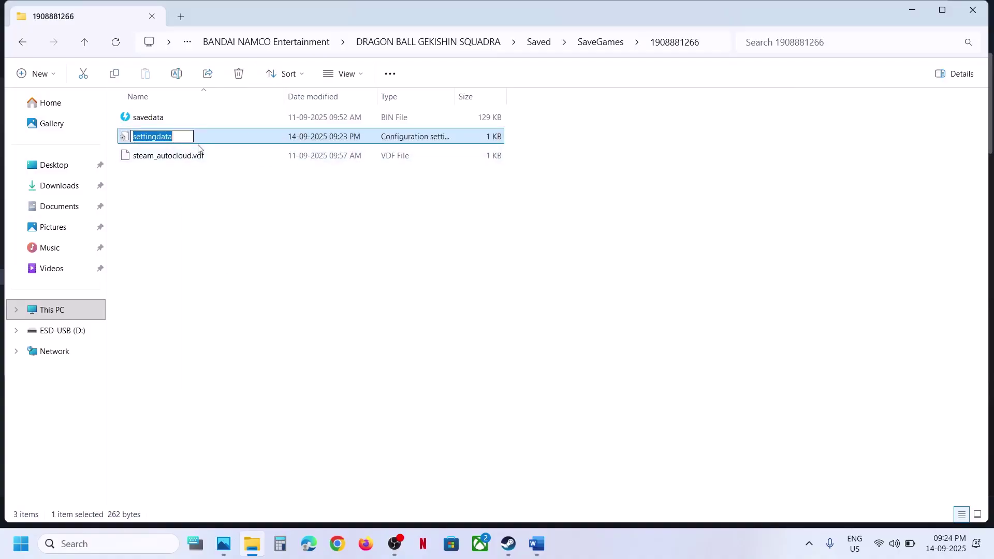
{"action": "left_click", "coordinate": [184, 138]}
{"action": "key", "text": "Return"}
{"action": "left_click", "coordinate": [218, 262]}
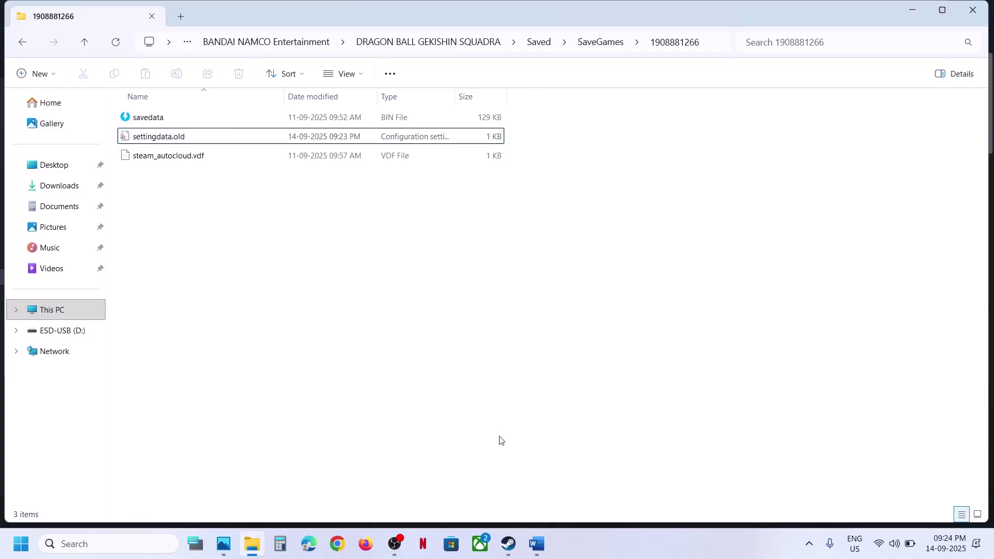
- Switch to the Word notes and read the rest of Step 6 on renaming the game folder and creating a backup
{"action": "left_click", "coordinate": [537, 544]}
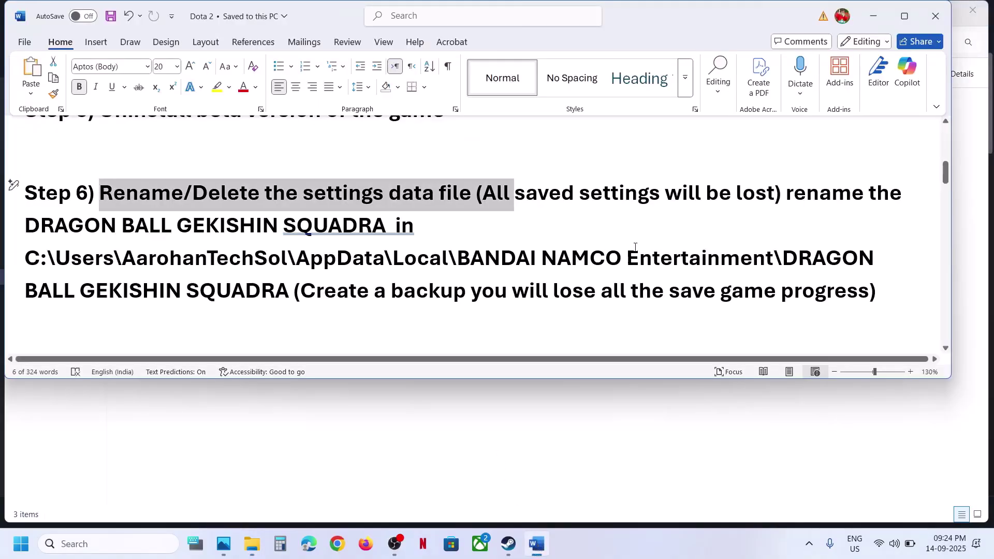
{"action": "left_click_drag", "start_coordinate": [803, 197], "coordinate": [417, 228]}
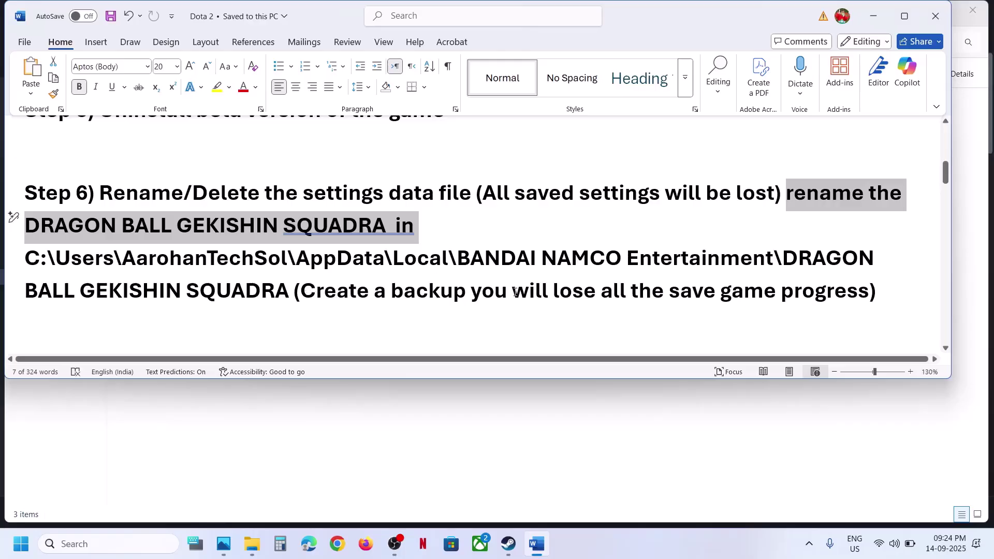
{"action": "left_click_drag", "start_coordinate": [514, 293], "coordinate": [869, 292]}
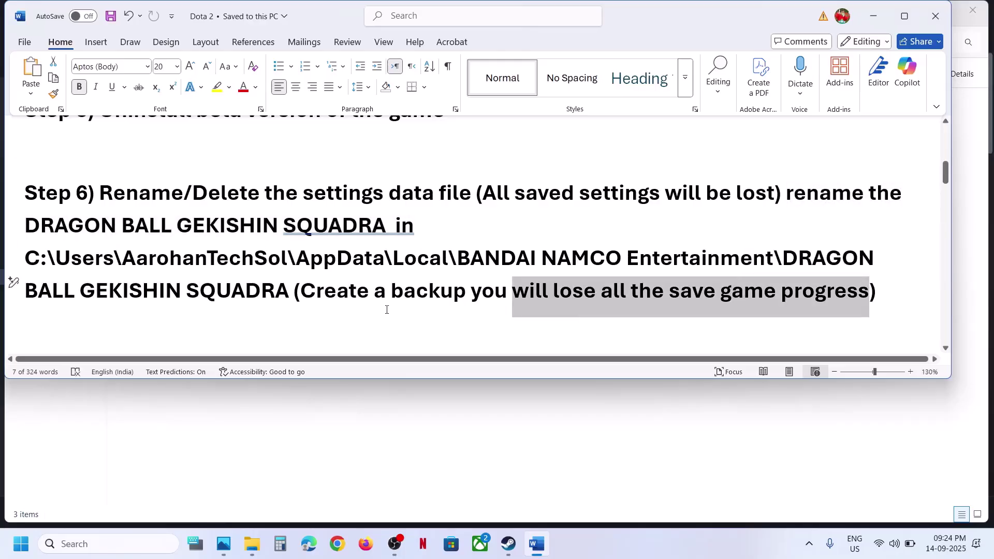
{"action": "left_click_drag", "start_coordinate": [302, 293], "coordinate": [469, 292]}
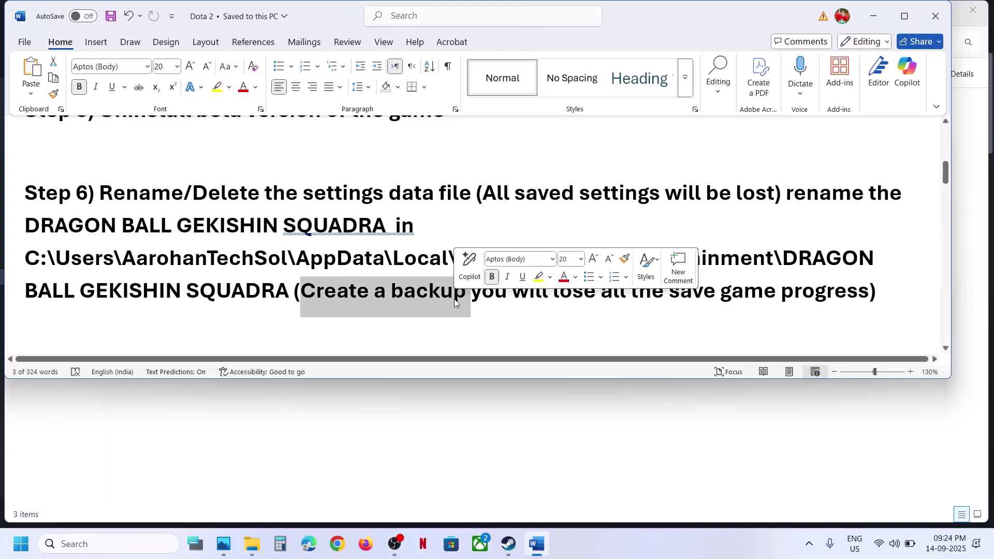
- Return to File Explorer and go up from the save folder to the BANDAI NAMCO Entertainment folder
{"action": "left_click", "coordinate": [285, 406]}
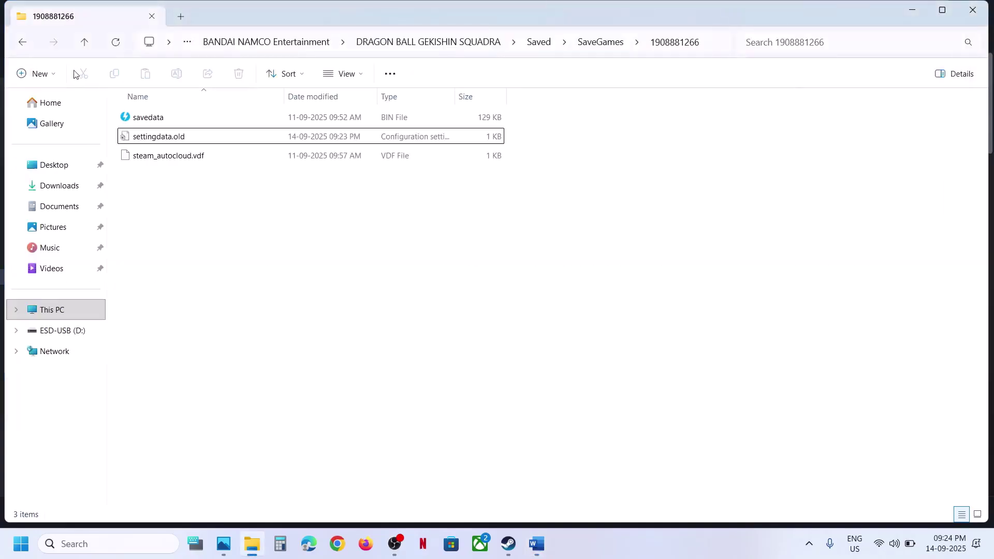
{"action": "left_click", "coordinate": [86, 43]}
{"action": "left_click", "coordinate": [85, 44]}
{"action": "left_click", "coordinate": [85, 44]}
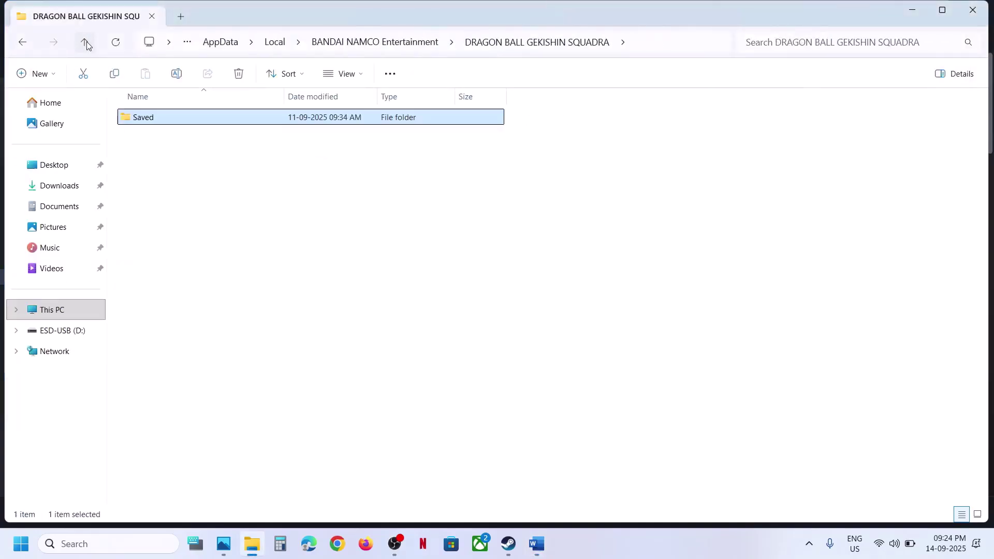
{"action": "left_click", "coordinate": [86, 44]}
{"action": "left_click", "coordinate": [693, 46]}
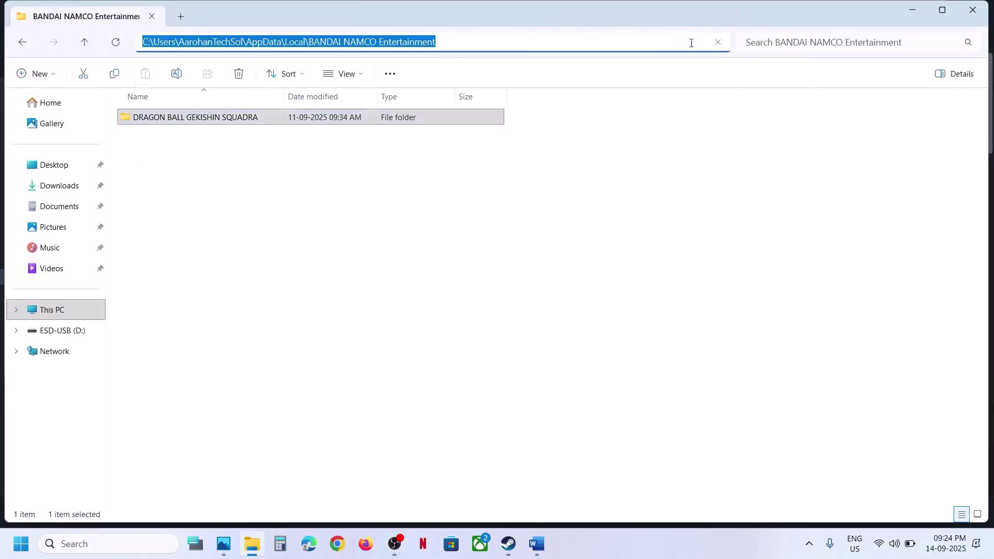
{"action": "key", "text": "Escape"}
{"action": "left_click", "coordinate": [340, 315]}
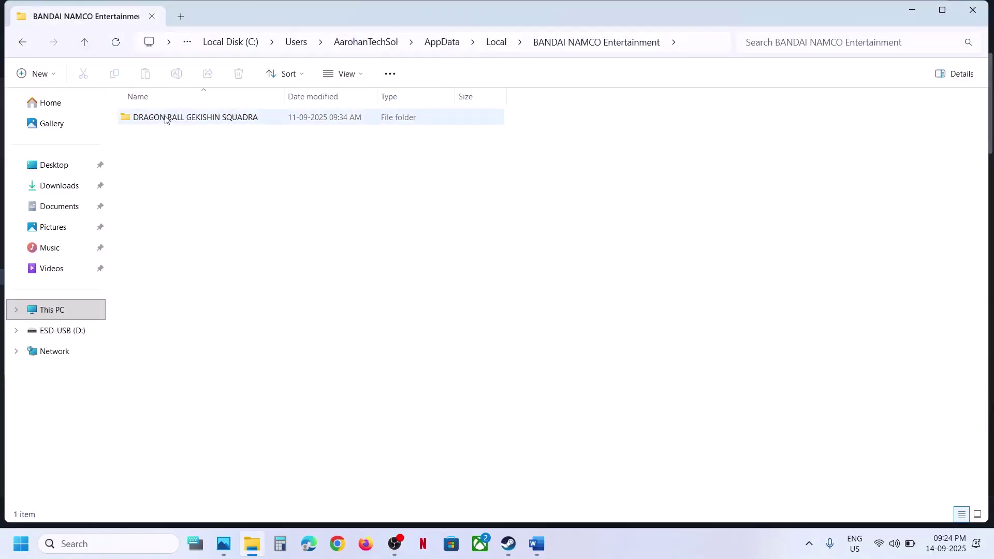
- Back up the DRAGON BALL GEKISHIN SQUADRA folder by copying it to the desktop, placing the copy near the middle
{"action": "right_click", "coordinate": [167, 119]}
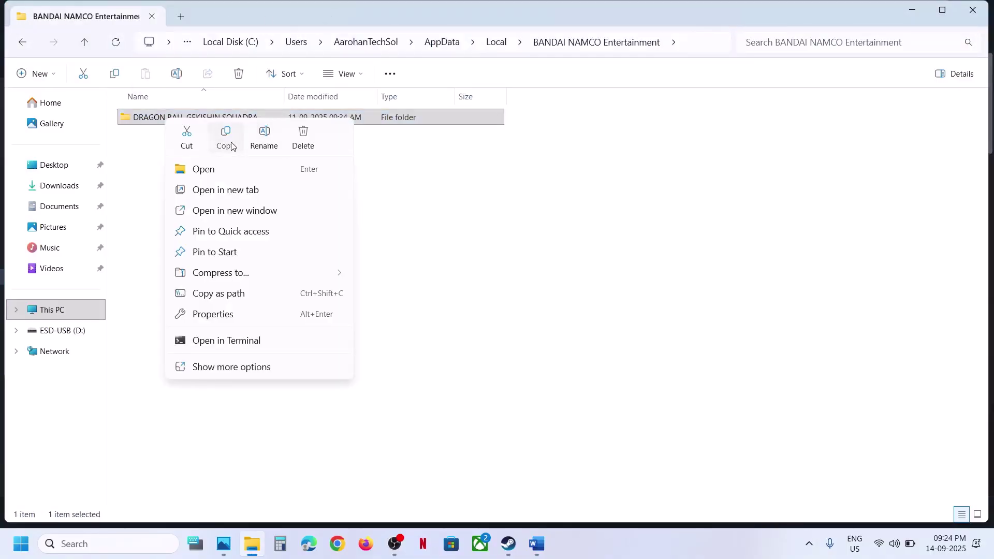
{"action": "left_click", "coordinate": [232, 146]}
{"action": "key", "text": "super+d"}
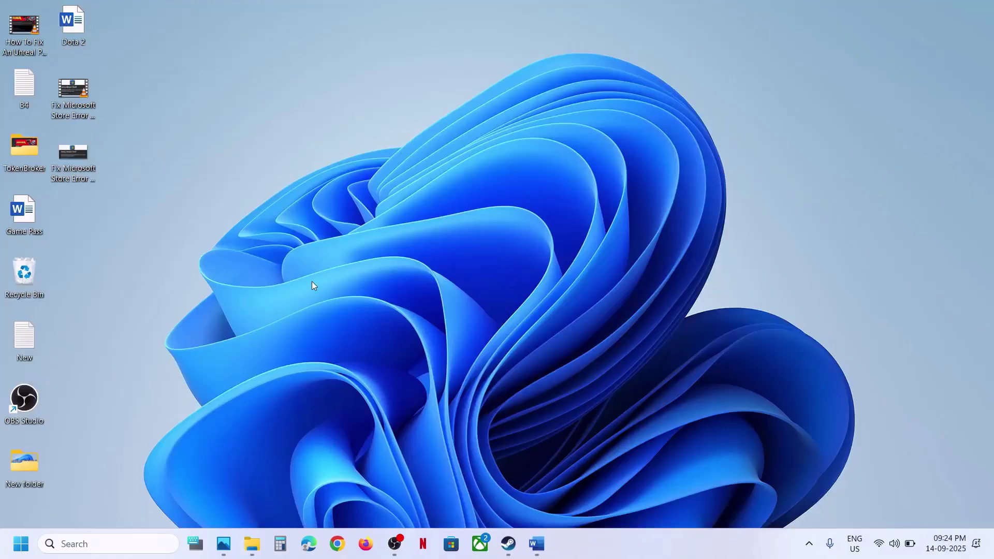
{"action": "key", "text": "ctrl+v"}
{"action": "left_click_drag", "start_coordinate": [84, 235], "coordinate": [479, 283]}
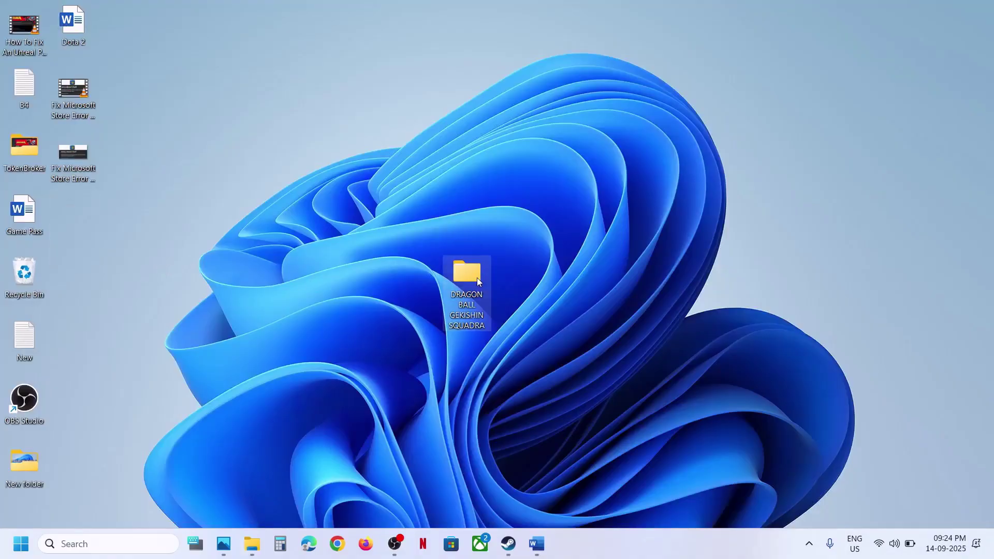
- Back in File Explorer, rename the original game folder as DRAGON BALL GEKISHIN SQUADRA.old
{"action": "left_click", "coordinate": [252, 544]}
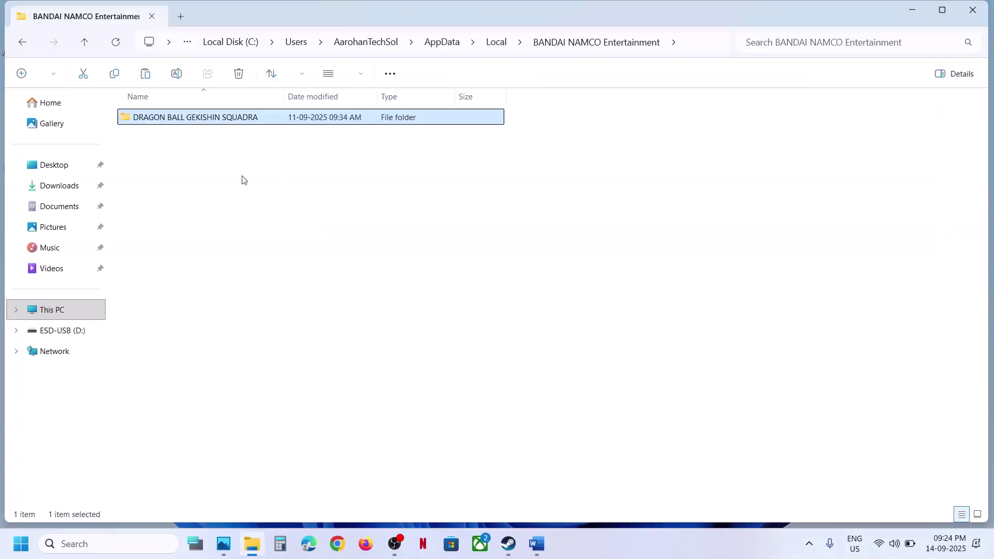
{"action": "right_click", "coordinate": [193, 121]}
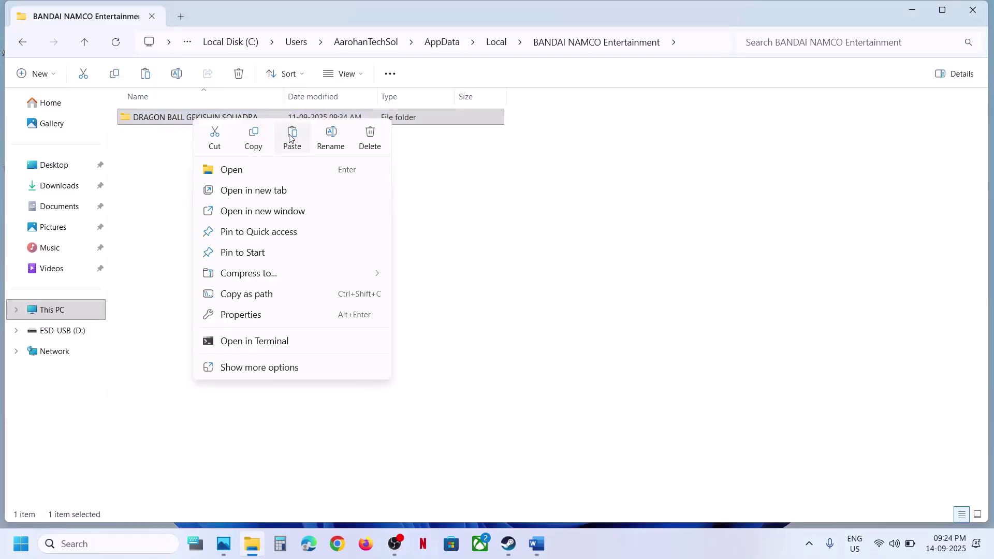
{"action": "left_click", "coordinate": [329, 136]}
{"action": "left_click", "coordinate": [265, 118]}
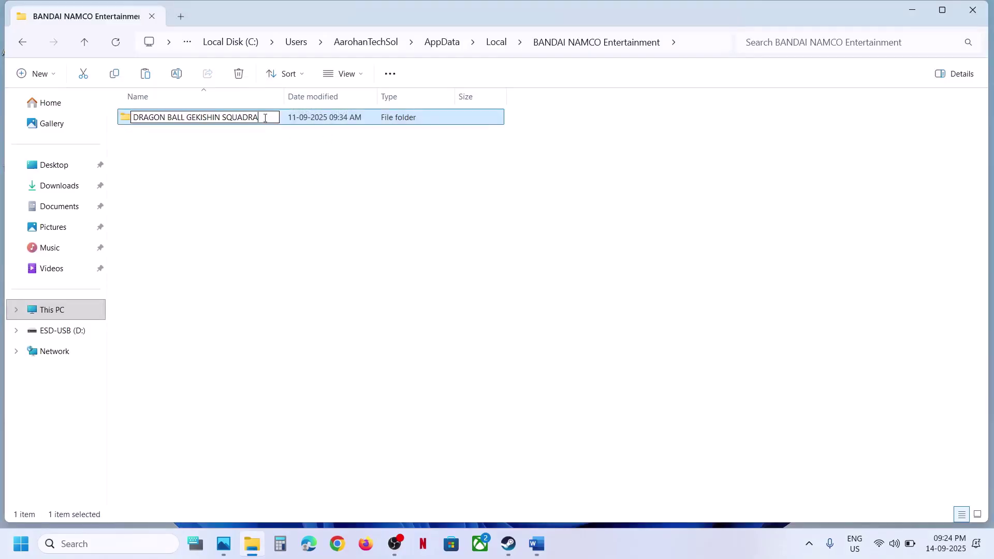
{"action": "type", "text": ".old"}
{"action": "left_click", "coordinate": [368, 292]}
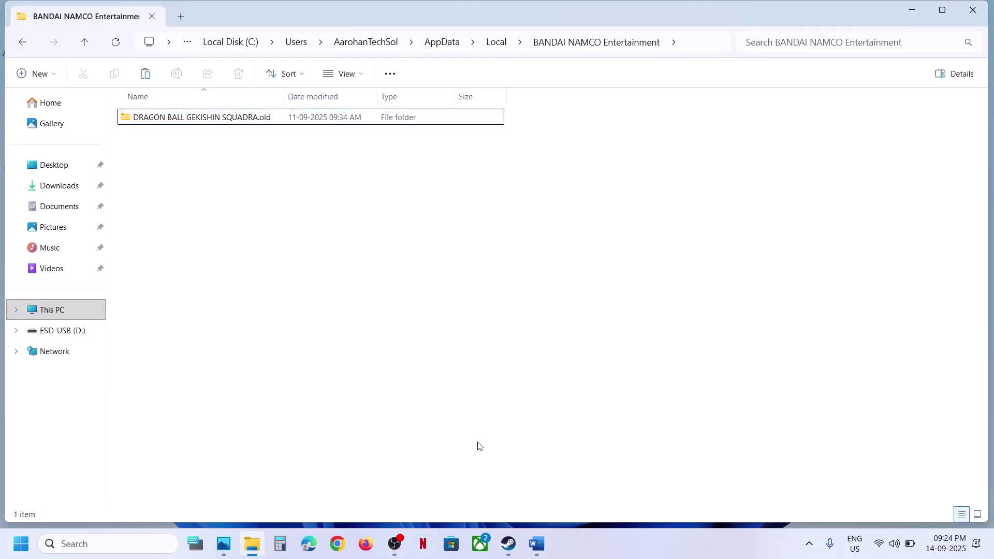
- Switch to the Word notes and read Step 7 on power save mode and Hardware accelerated GPU Scheduling
{"action": "left_click", "coordinate": [513, 548]}
{"action": "left_click", "coordinate": [537, 544]}
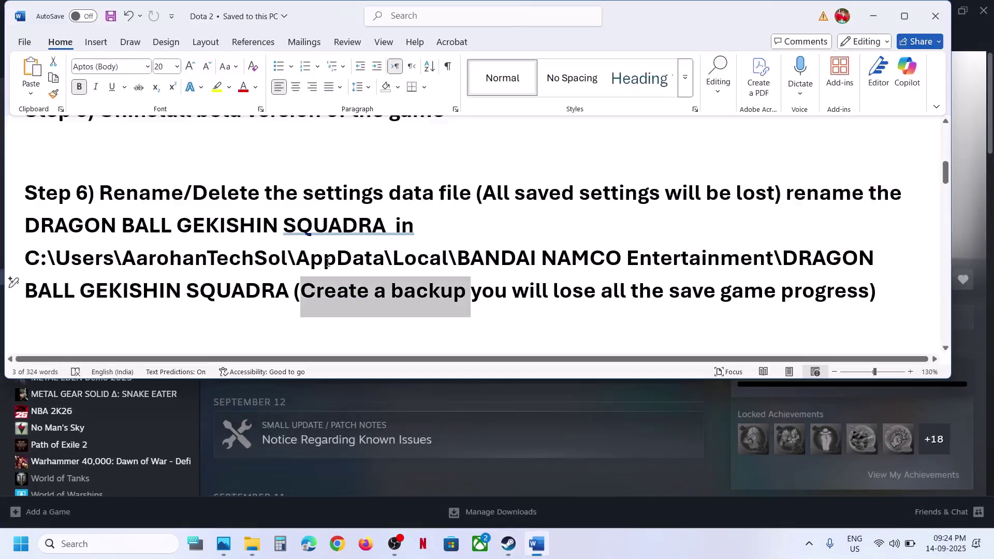
{"action": "scroll", "coordinate": [327, 264], "scroll_direction": "down", "scroll_amount": 3}
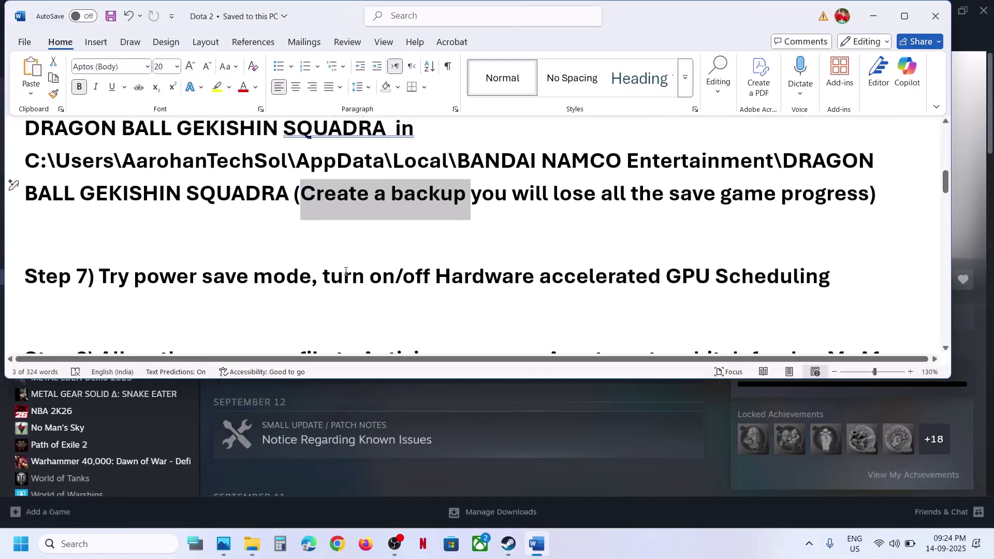
- Open Control Panel's Power Options under Hardware and Sound, review the available power plans, and close the window
{"action": "left_click", "coordinate": [123, 547]}
{"action": "type", "text": "co"}
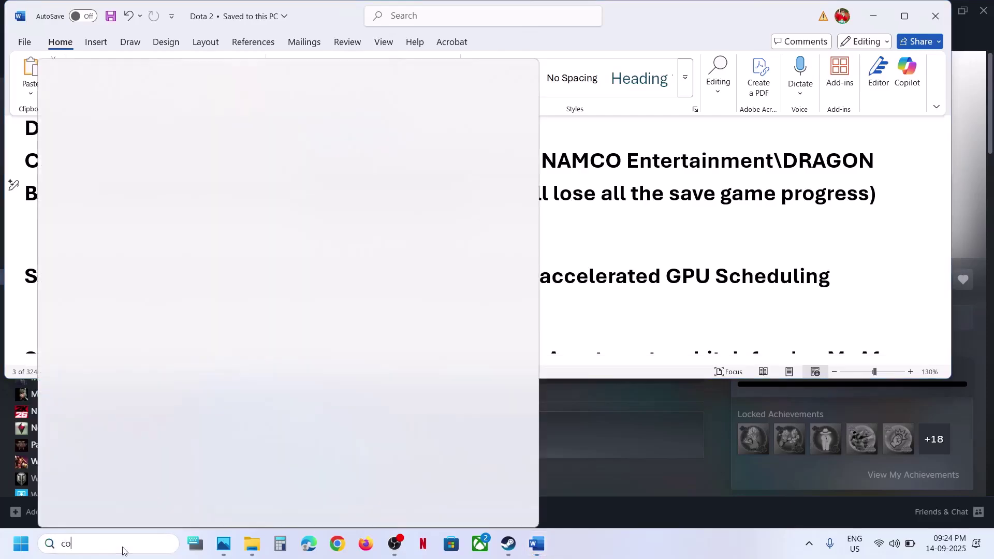
{"action": "type", "text": "ntrol"}
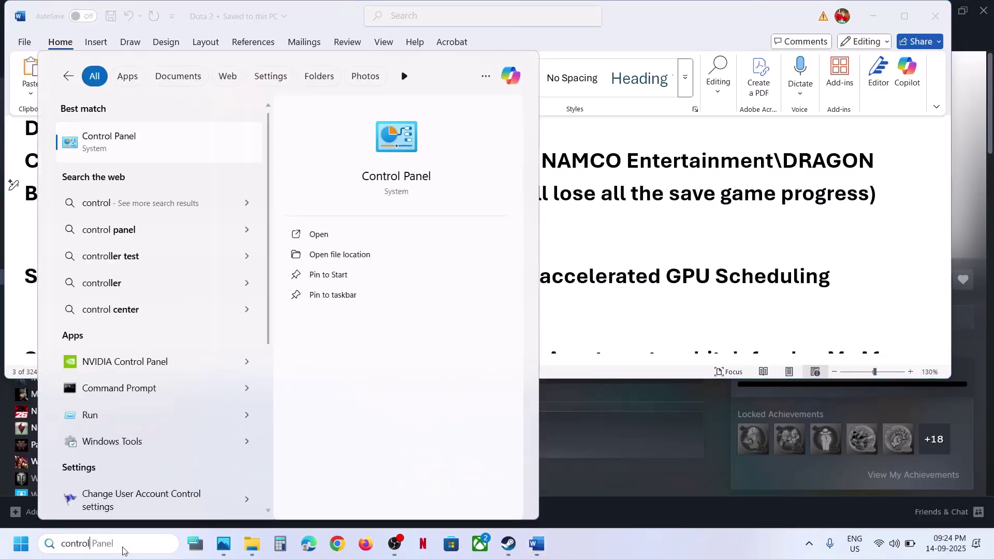
{"action": "key", "text": "Return"}
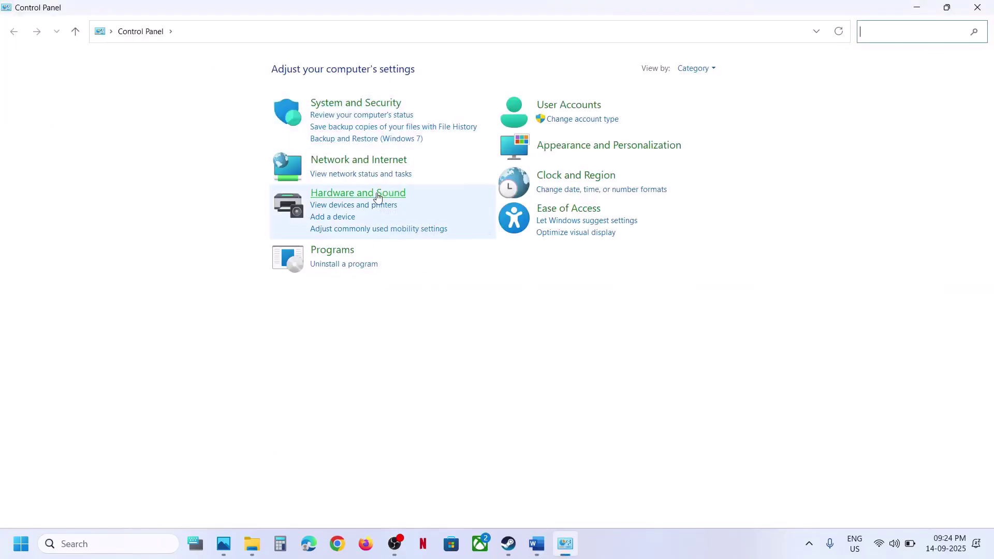
{"action": "left_click", "coordinate": [378, 198]}
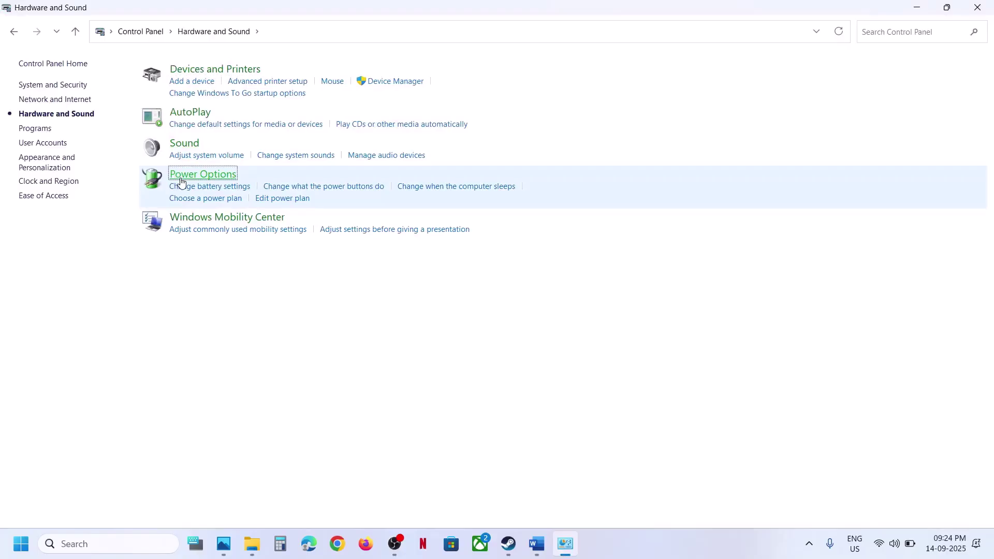
{"action": "left_click", "coordinate": [182, 179]}
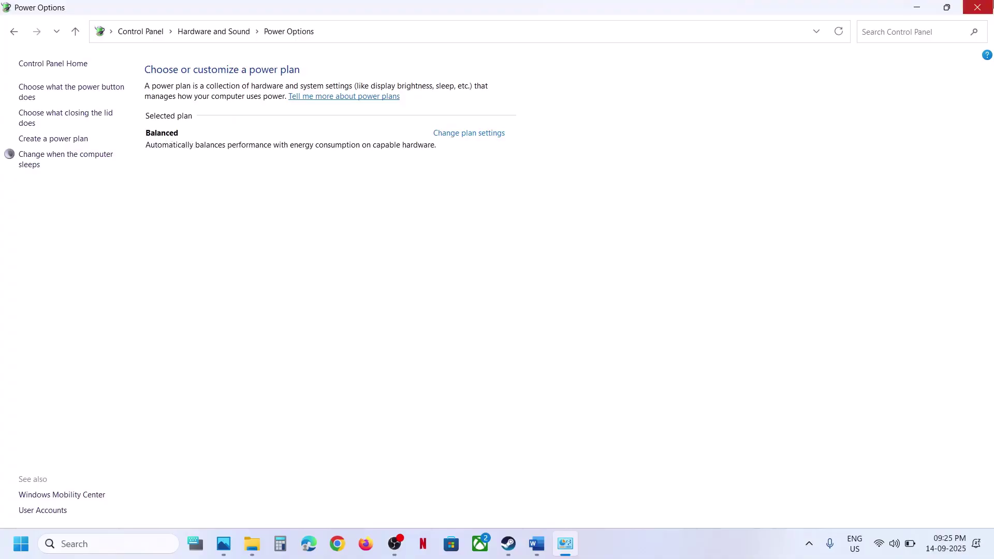
{"action": "left_click", "coordinate": [979, 7]}
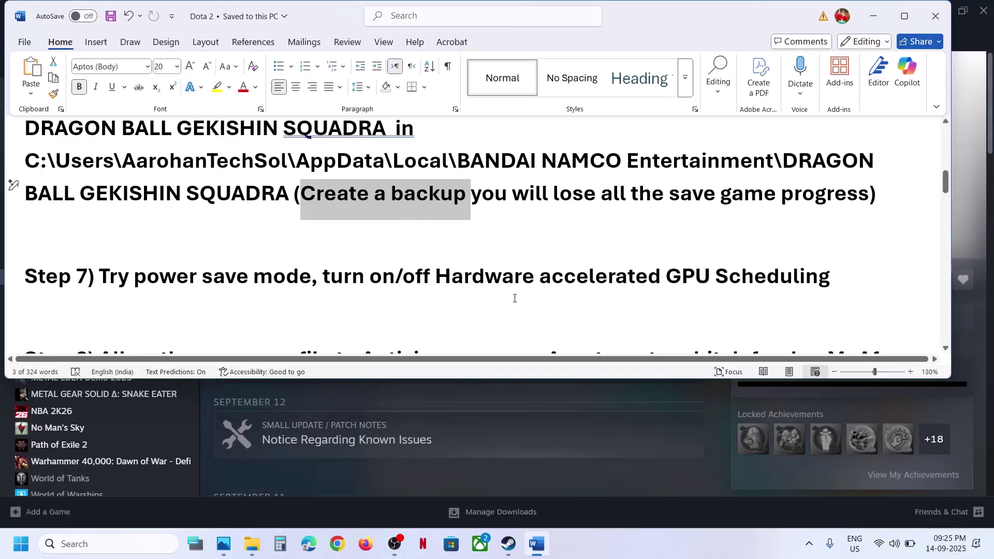
- Highlight the GPU scheduling instruction in Step 7, and open Windows Settings at the advanced graphics settings for the display
{"action": "left_click_drag", "start_coordinate": [364, 277], "coordinate": [884, 271]}
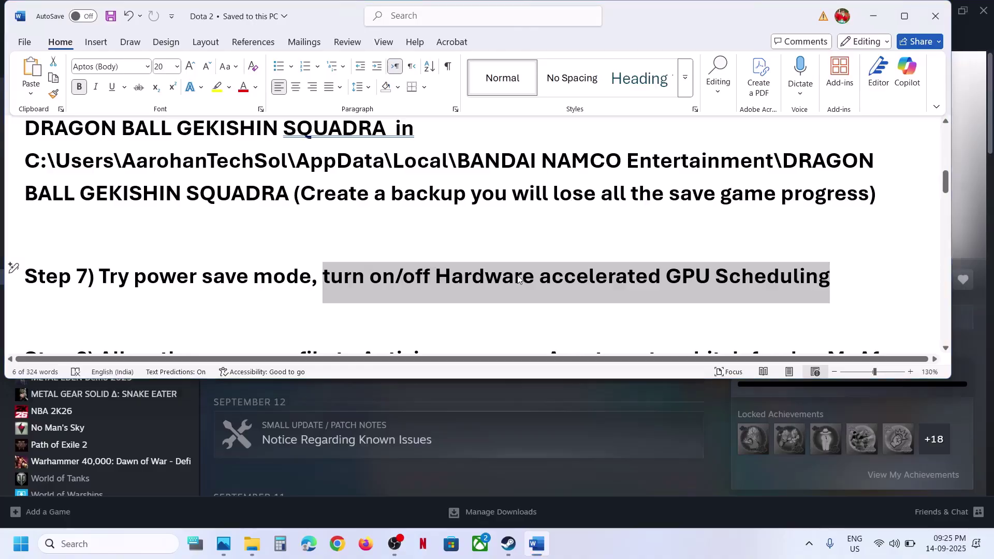
{"action": "key", "text": "super+i"}
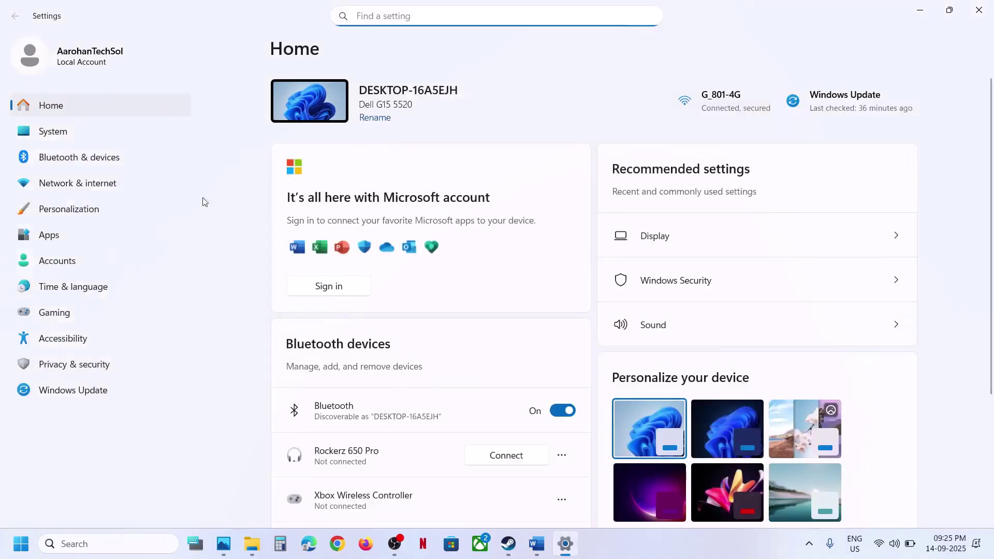
{"action": "left_click", "coordinate": [75, 130]}
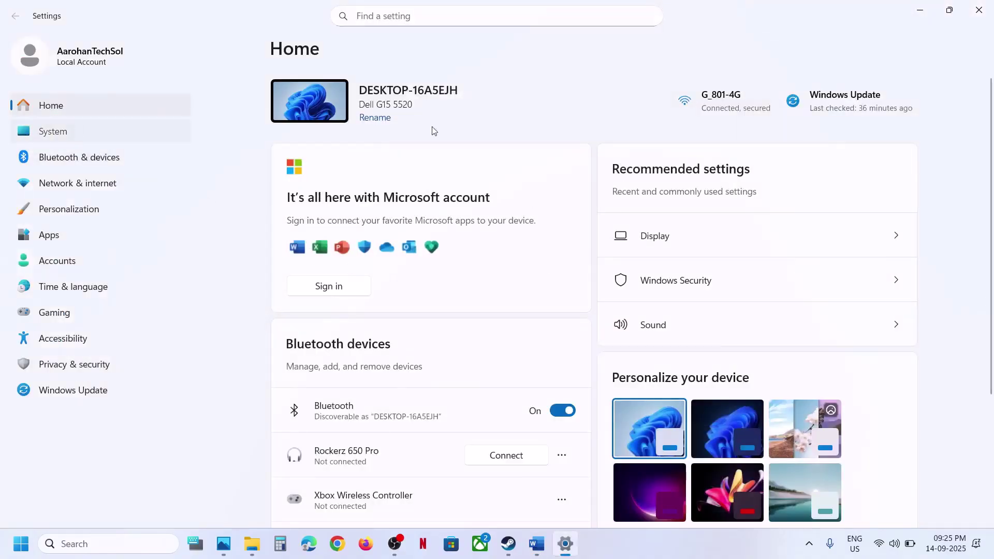
{"action": "left_click", "coordinate": [347, 163]}
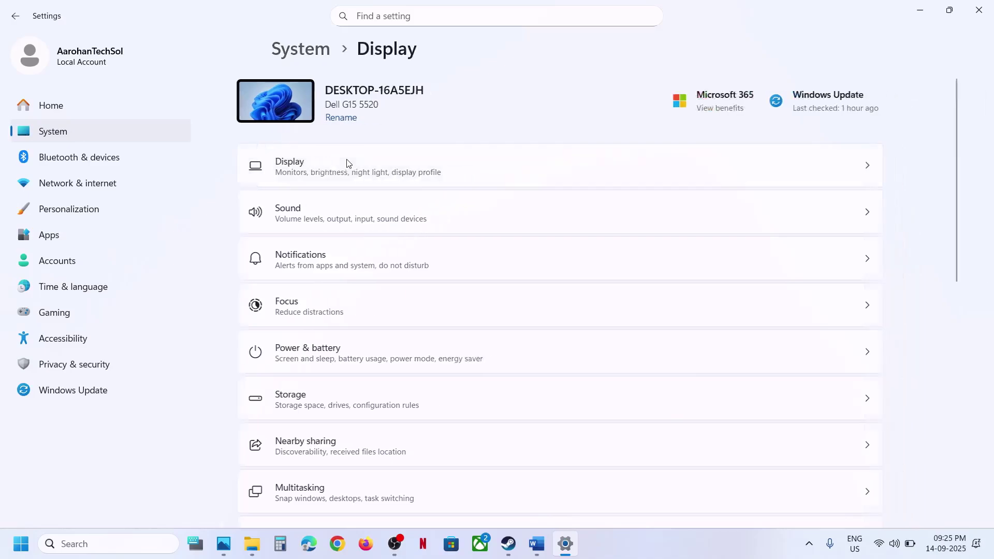
{"action": "scroll", "coordinate": [403, 384], "scroll_direction": "down", "scroll_amount": 5}
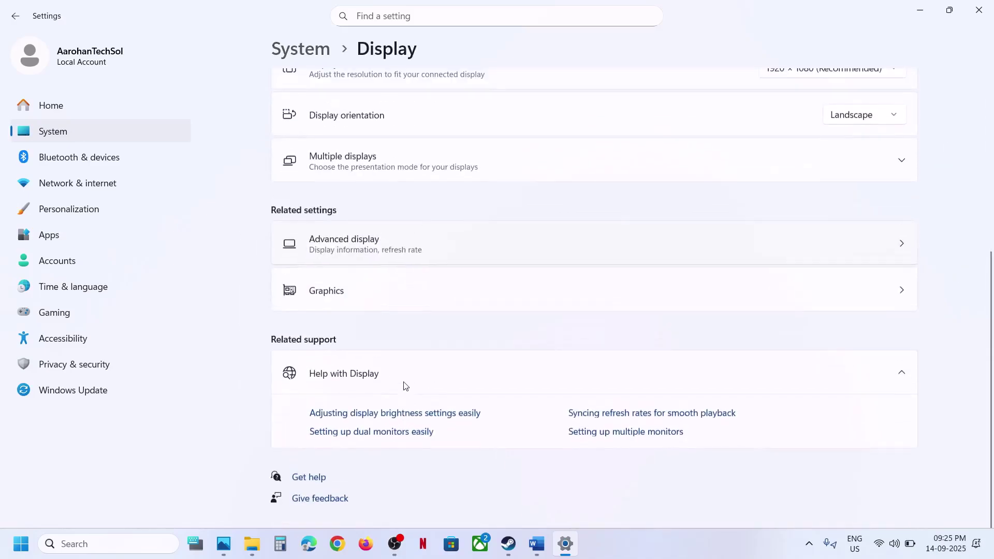
{"action": "left_click", "coordinate": [328, 300]}
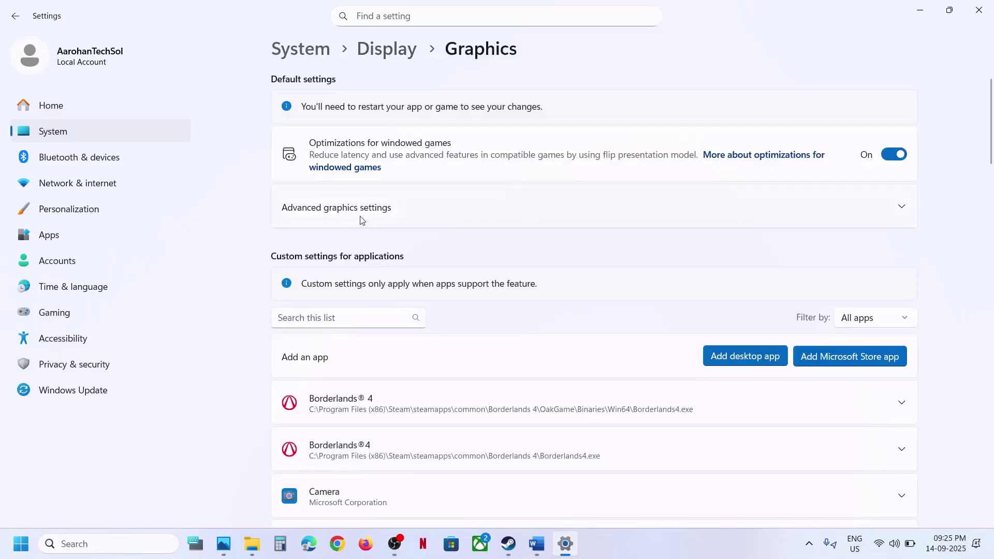
{"action": "left_click", "coordinate": [382, 213]}
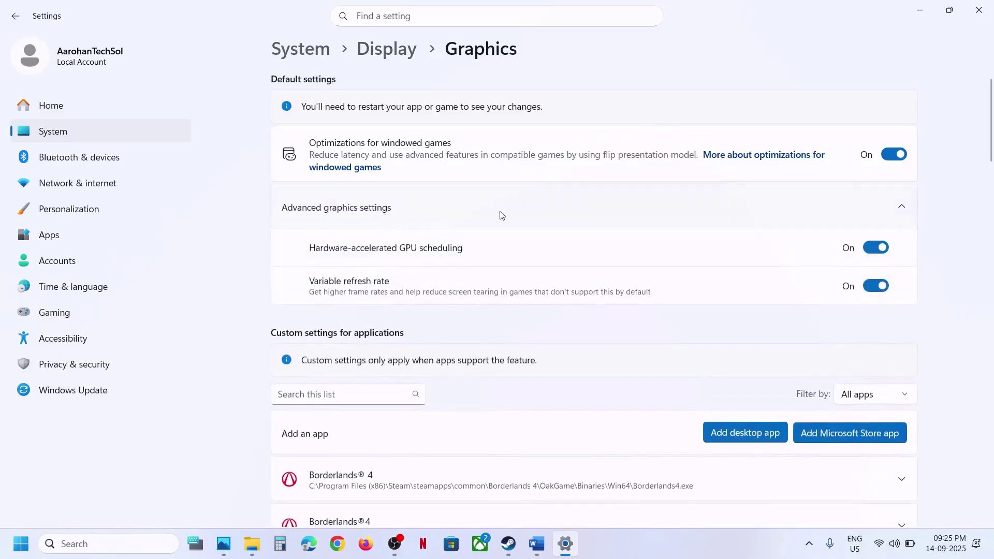
- Switch Hardware-accelerated GPU scheduling off and back on, check the game's Steam library page, and close Settings
{"action": "left_click", "coordinate": [875, 248]}
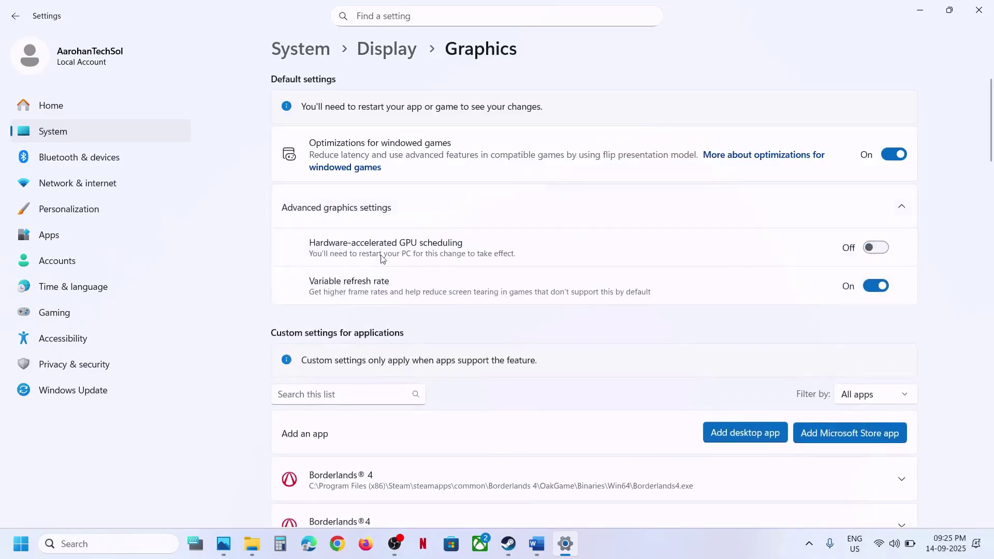
{"action": "left_click", "coordinate": [875, 248]}
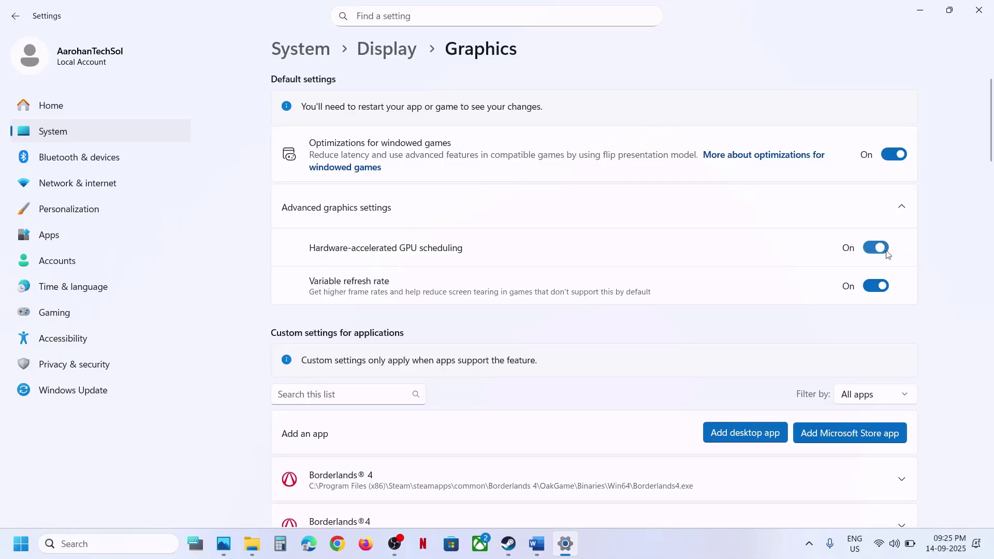
{"action": "left_click", "coordinate": [508, 545]}
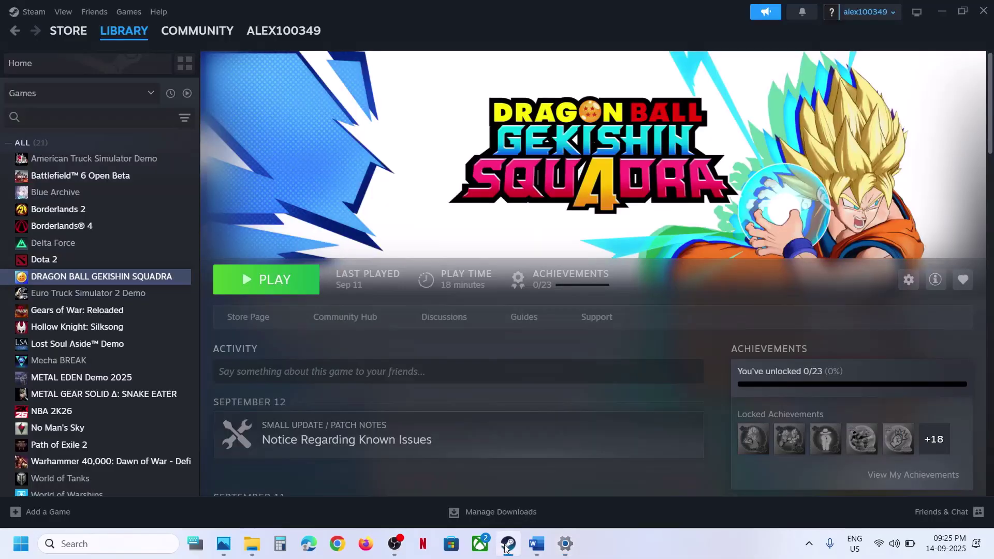
{"action": "left_click", "coordinate": [507, 547]}
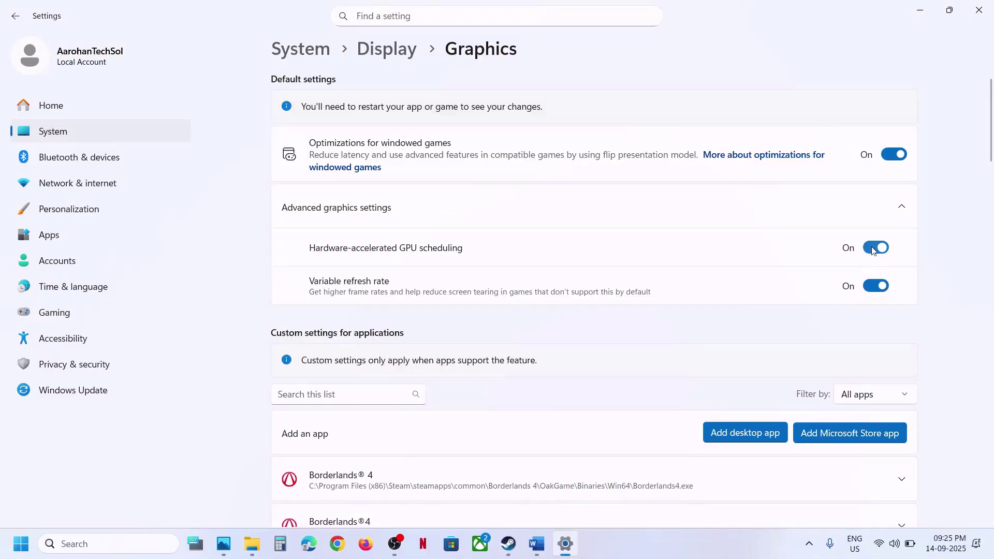
{"action": "left_click", "coordinate": [979, 10]}
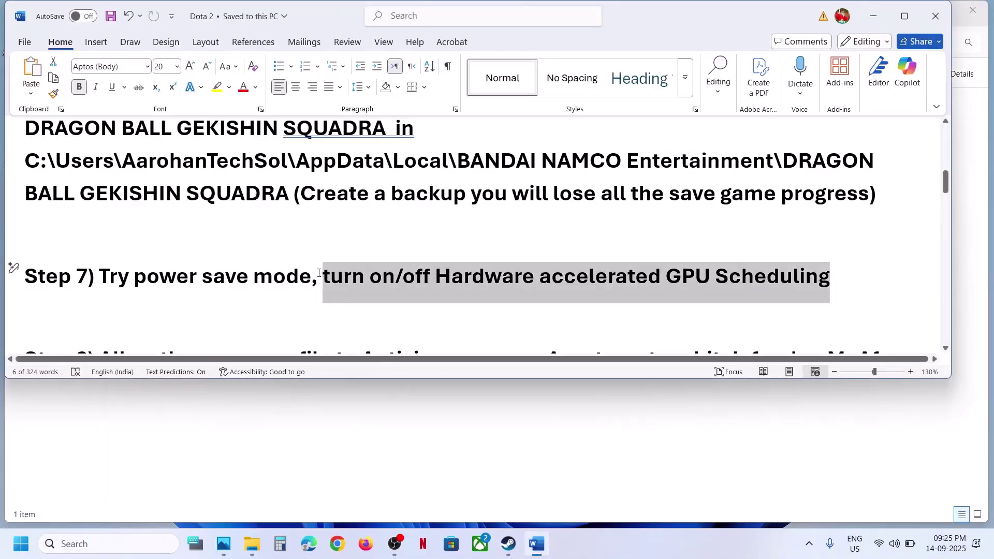
- Read Step 8 in the Word notes on allowing the game exe through antivirus programs, highlighting Windows Security & firewall
{"action": "scroll", "coordinate": [319, 273], "scroll_direction": "down", "scroll_amount": 3}
{"action": "left_click_drag", "start_coordinate": [100, 255], "coordinate": [938, 248]}
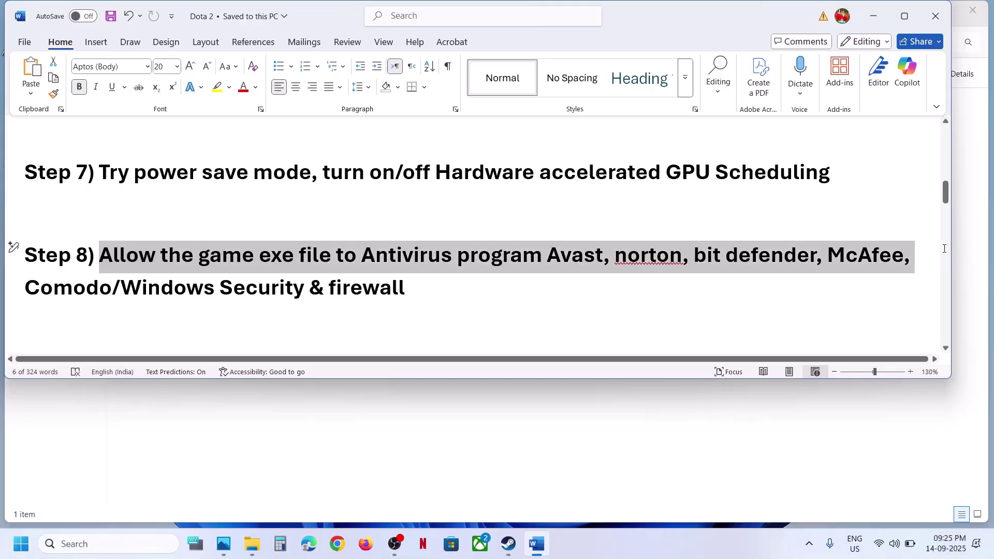
{"action": "left_click_drag", "start_coordinate": [945, 249], "coordinate": [945, 249]}
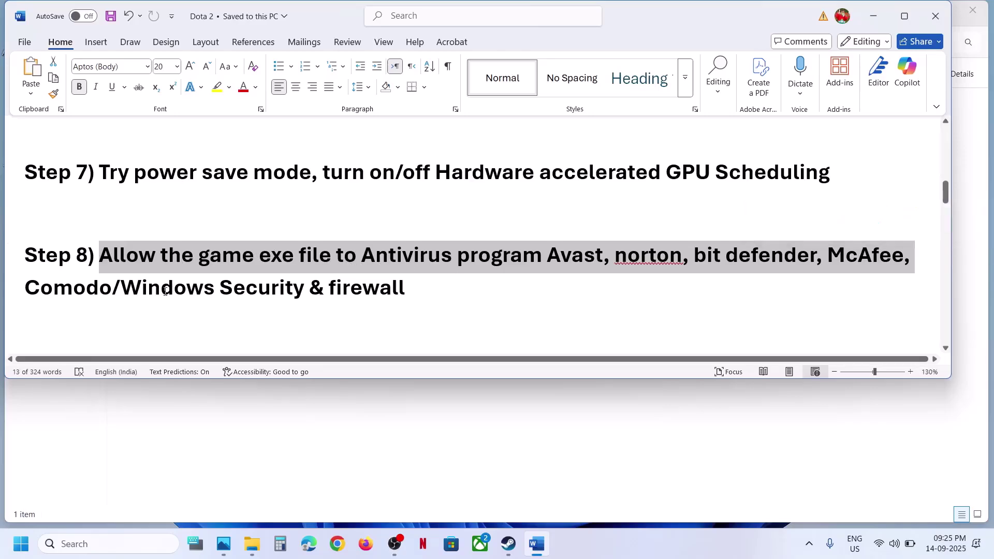
{"action": "left_click_drag", "start_coordinate": [166, 290], "coordinate": [341, 294]}
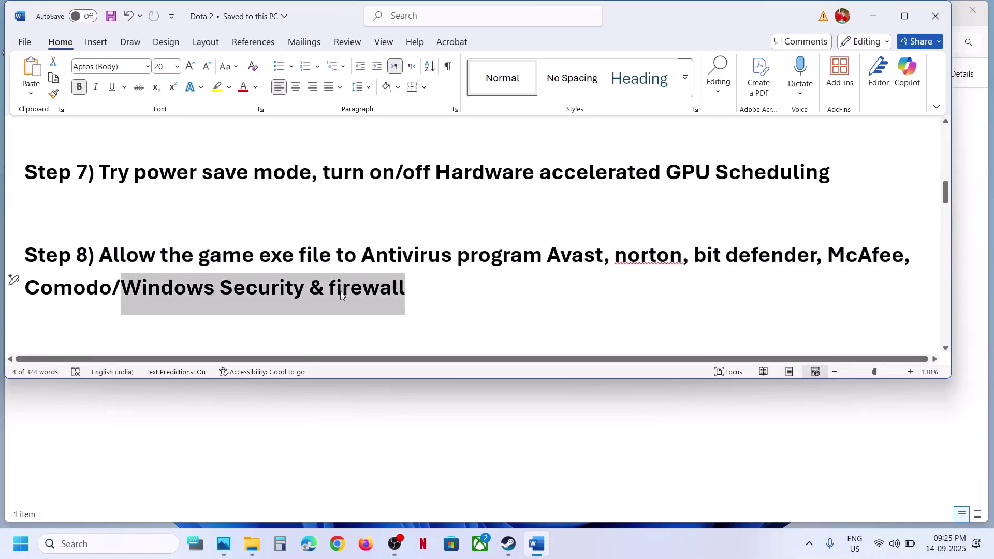
- From Windows Settings, open Windows Security's ransomware protection and show the apps allowed through Controlled folder access
{"action": "key", "text": "super+i"}
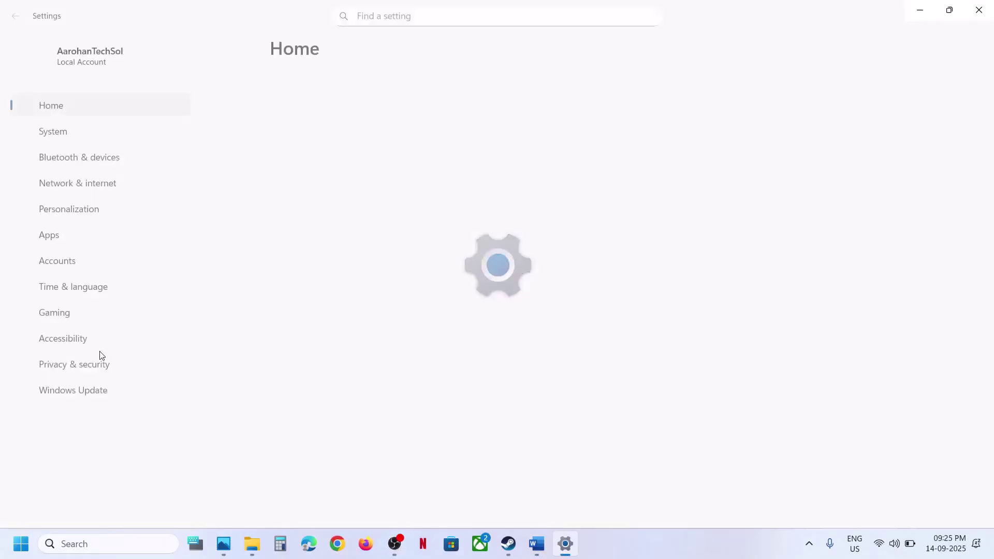
{"action": "left_click", "coordinate": [73, 368]}
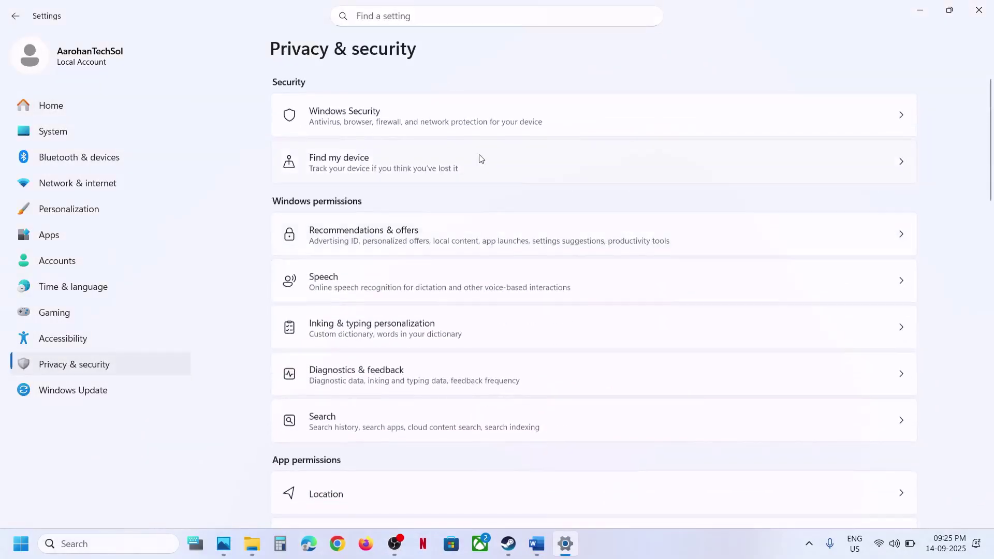
{"action": "left_click", "coordinate": [399, 123]}
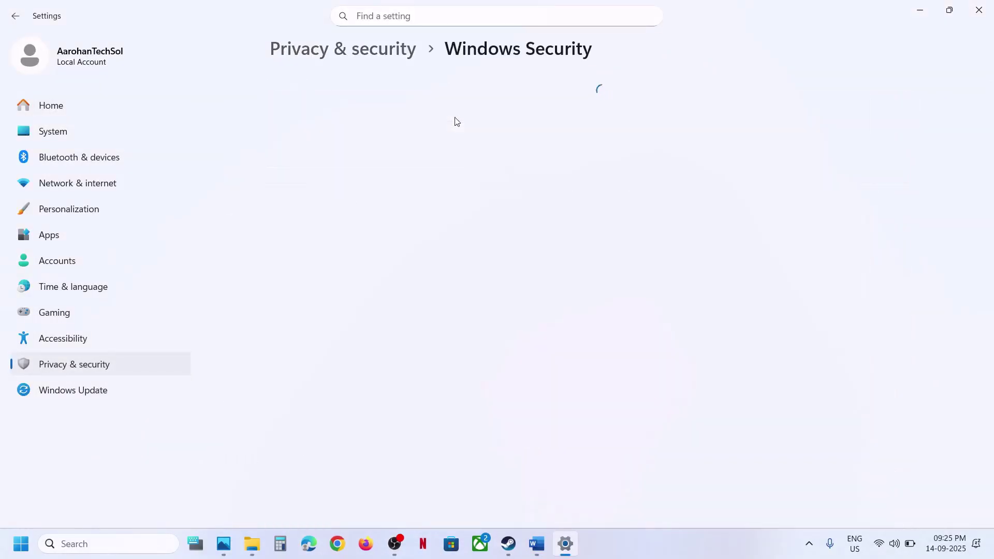
{"action": "left_click", "coordinate": [376, 179]}
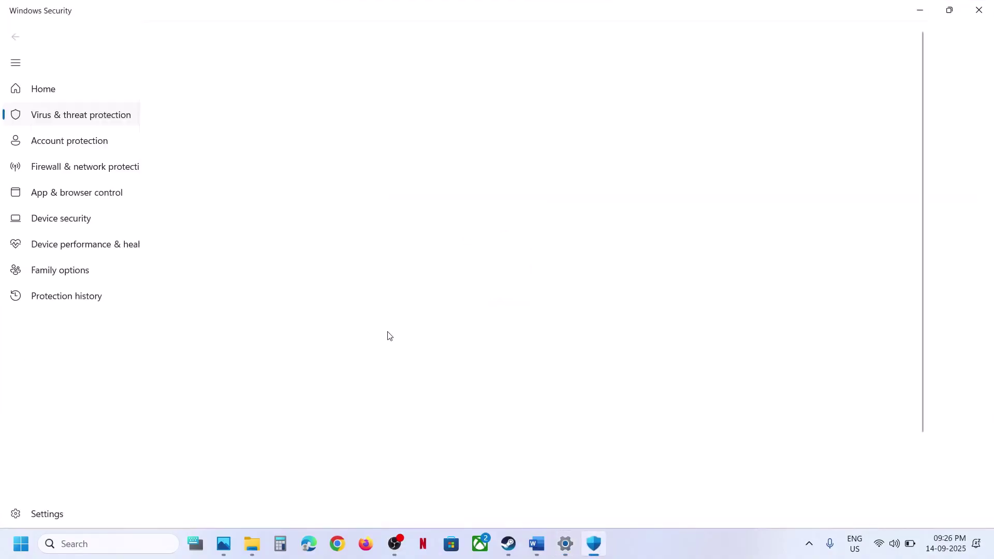
{"action": "scroll", "coordinate": [289, 496], "scroll_direction": "down", "scroll_amount": 2}
{"action": "left_click", "coordinate": [287, 490]}
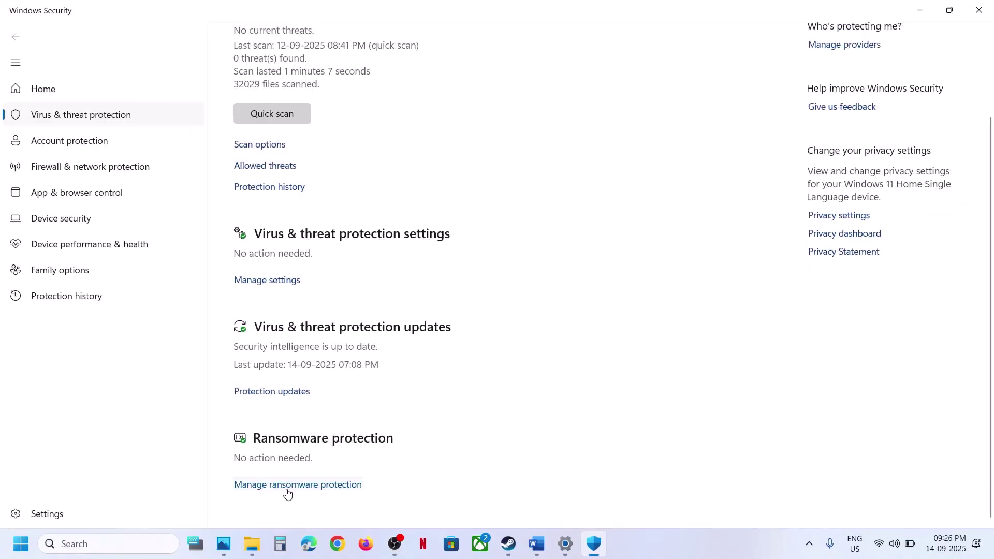
{"action": "left_click", "coordinate": [329, 280]}
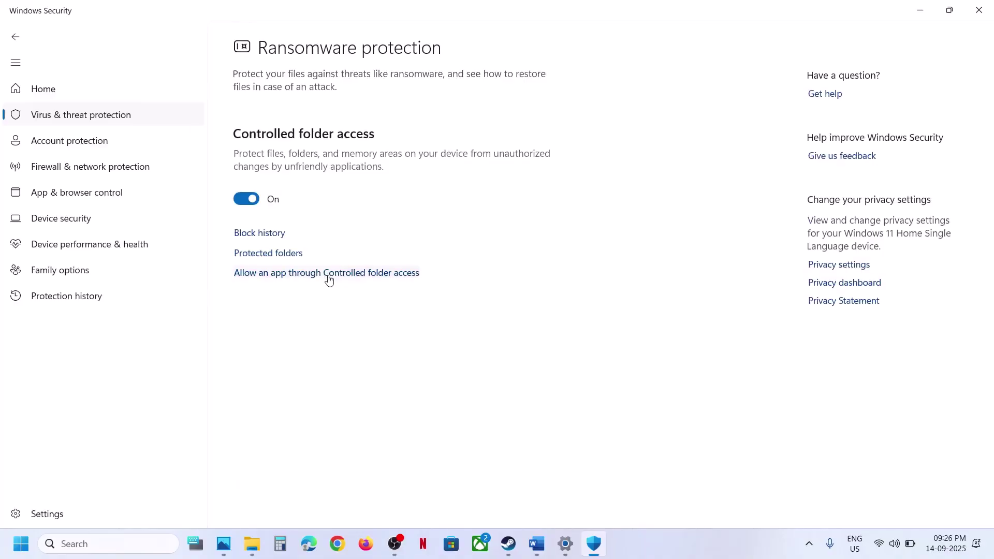
{"action": "left_click", "coordinate": [409, 373]}
{"action": "scroll", "coordinate": [301, 91], "scroll_direction": "down", "scroll_amount": 2}
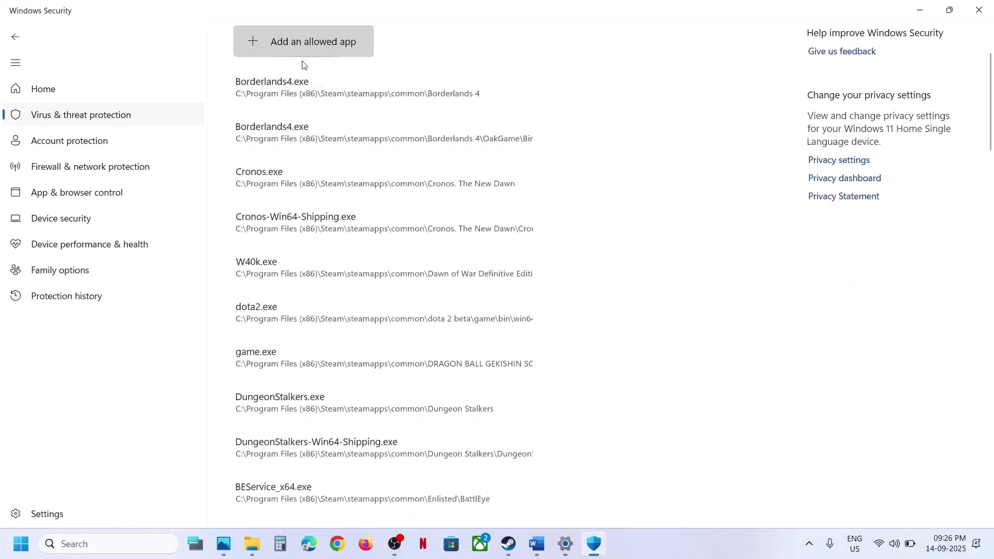
- Add the game application from Steam's DRAGON BALL GEKISHIN SQUADRA folder as an allowed app, and return to the Word notes
{"action": "left_click", "coordinate": [316, 46]}
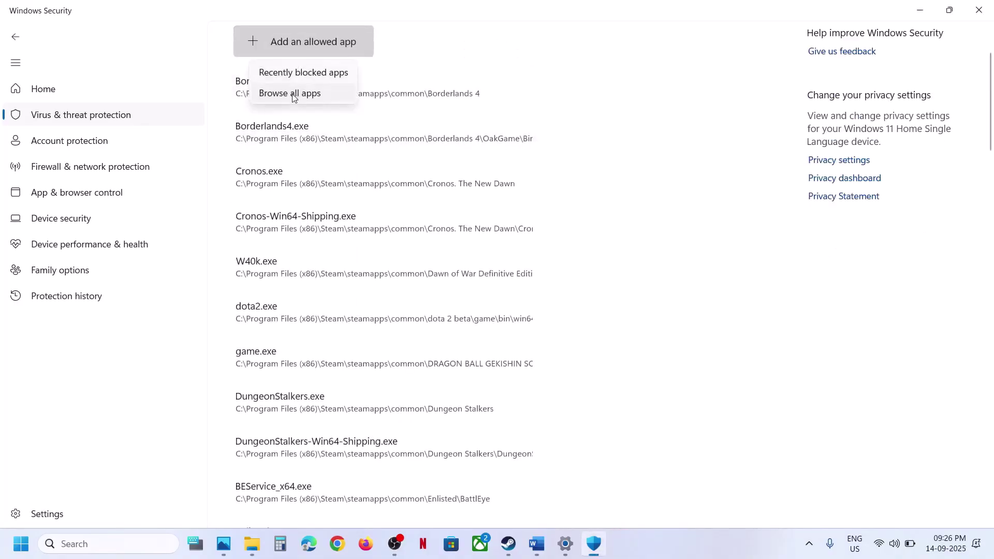
{"action": "left_click", "coordinate": [292, 94]}
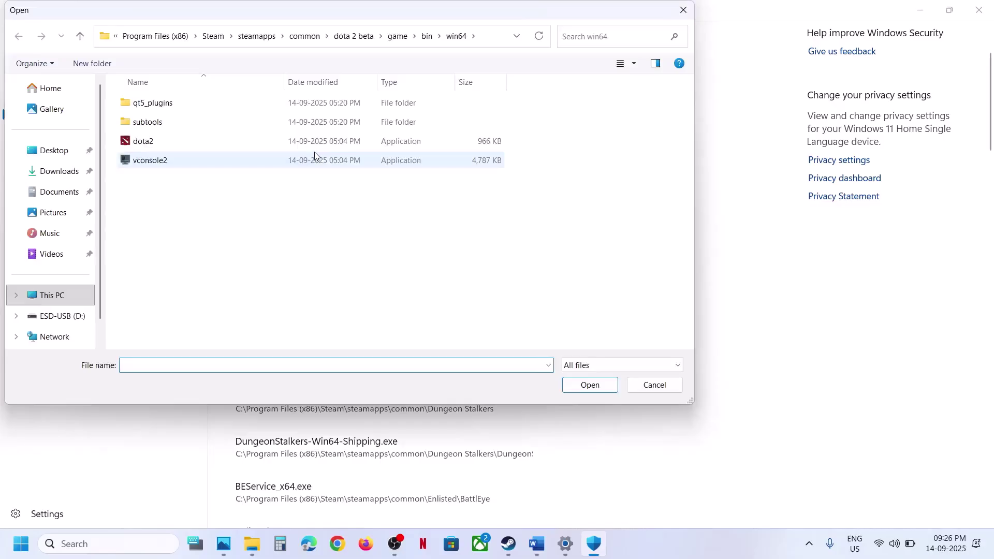
{"action": "left_click", "coordinate": [305, 36]}
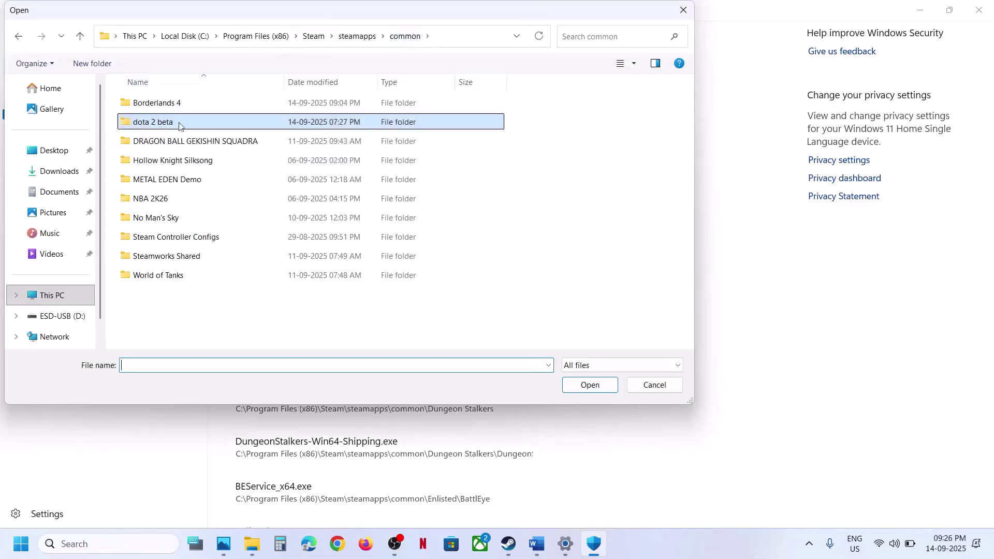
{"action": "double_click", "coordinate": [174, 141]}
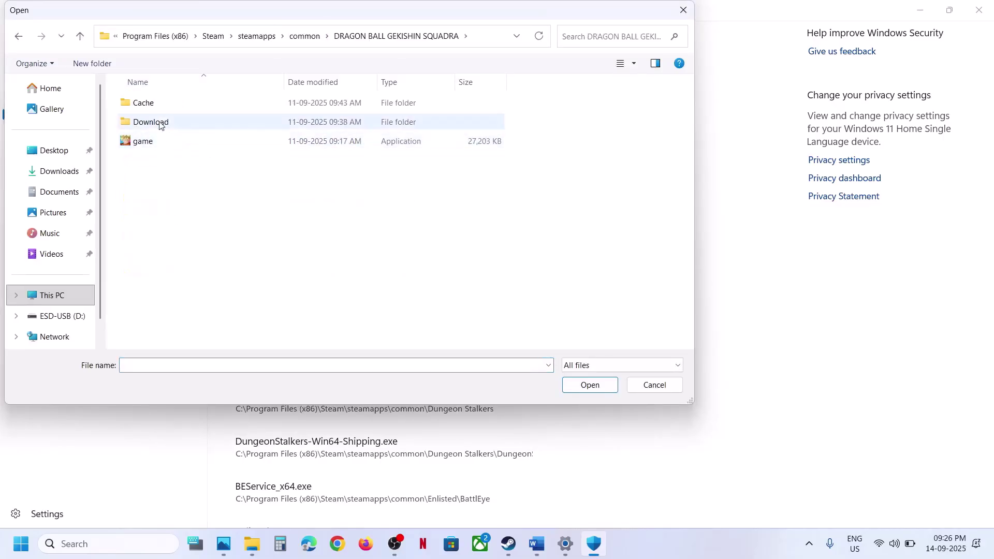
{"action": "left_click", "coordinate": [144, 143]}
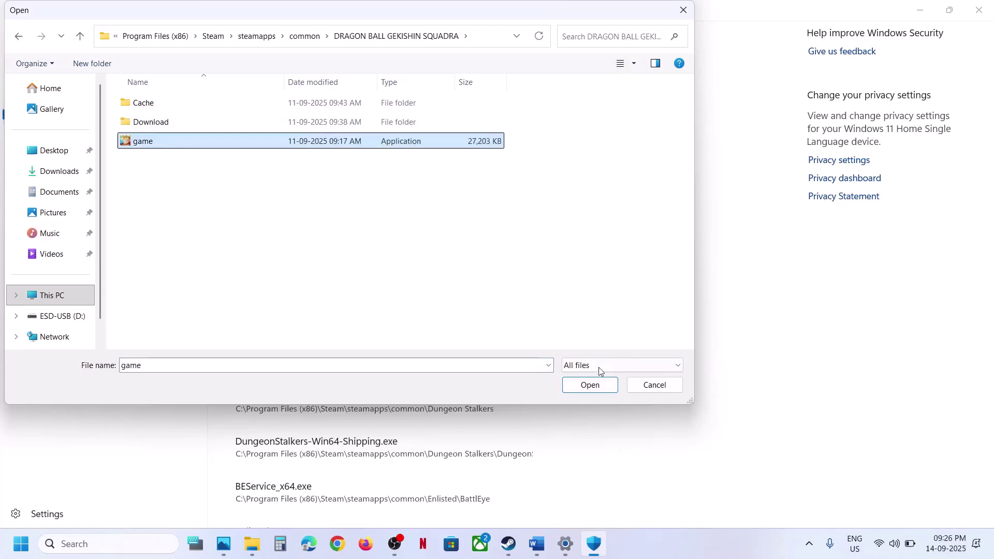
{"action": "left_click", "coordinate": [591, 386]}
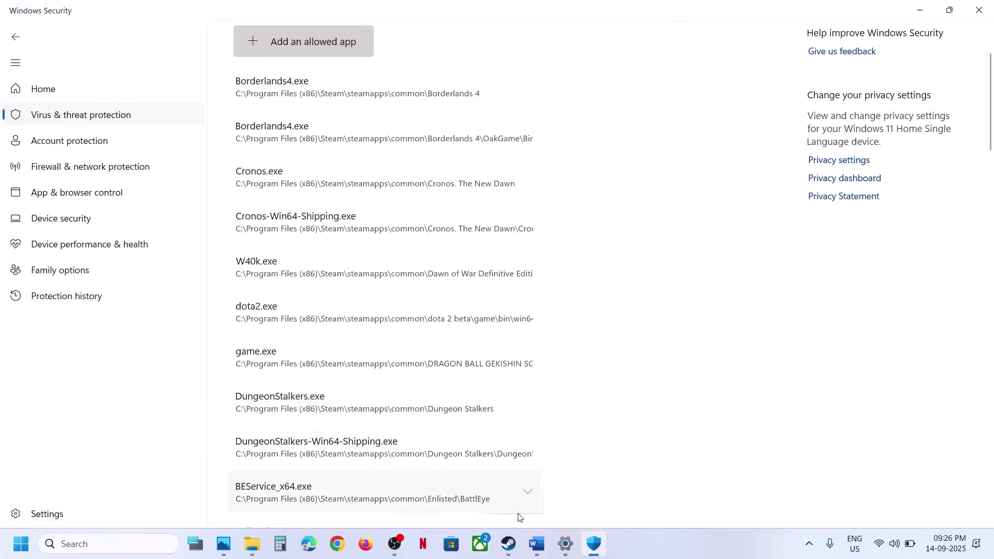
{"action": "left_click", "coordinate": [537, 544]}
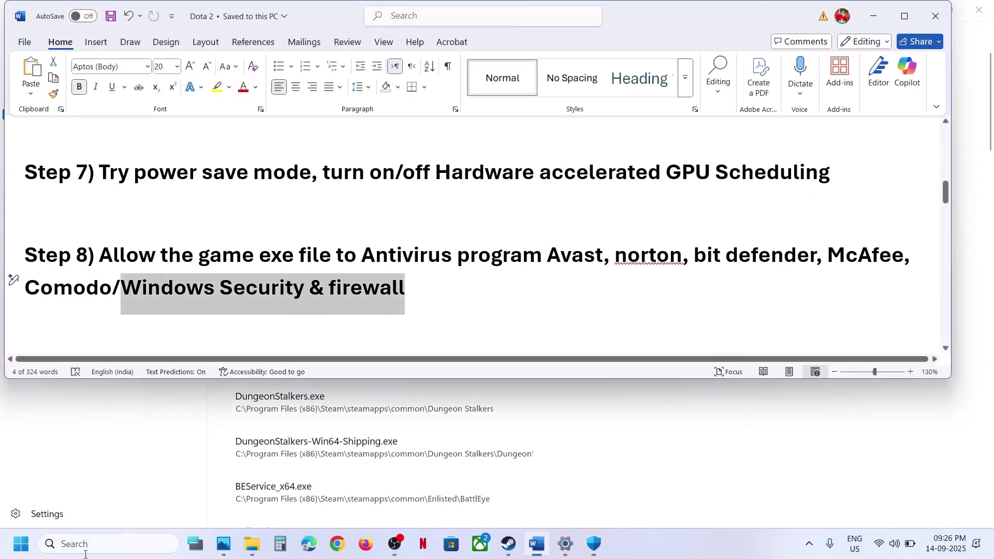
- Open Windows Defender Firewall in Control Panel and show the apps allowed through it
{"action": "left_click", "coordinate": [86, 544]}
{"action": "type", "text": "control"}
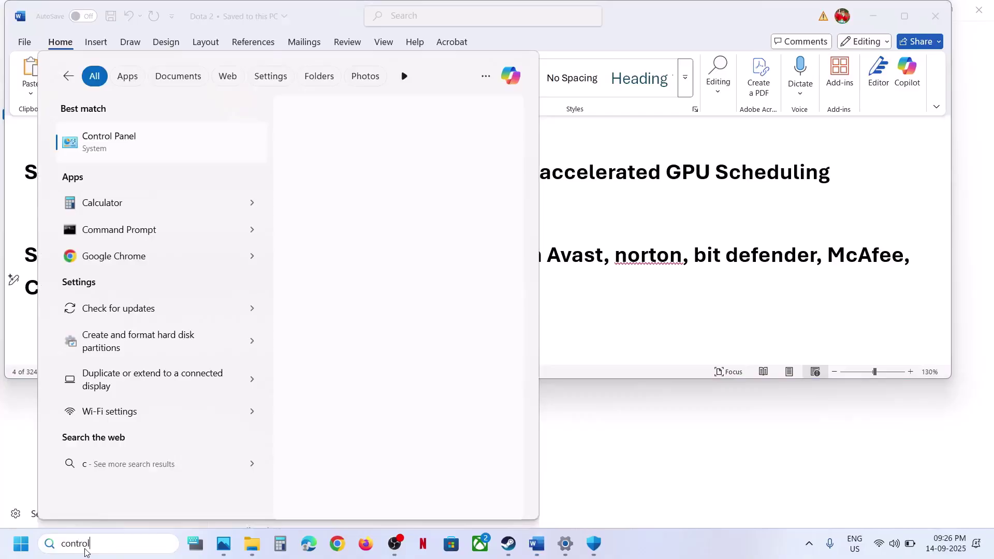
{"action": "key", "text": "Return"}
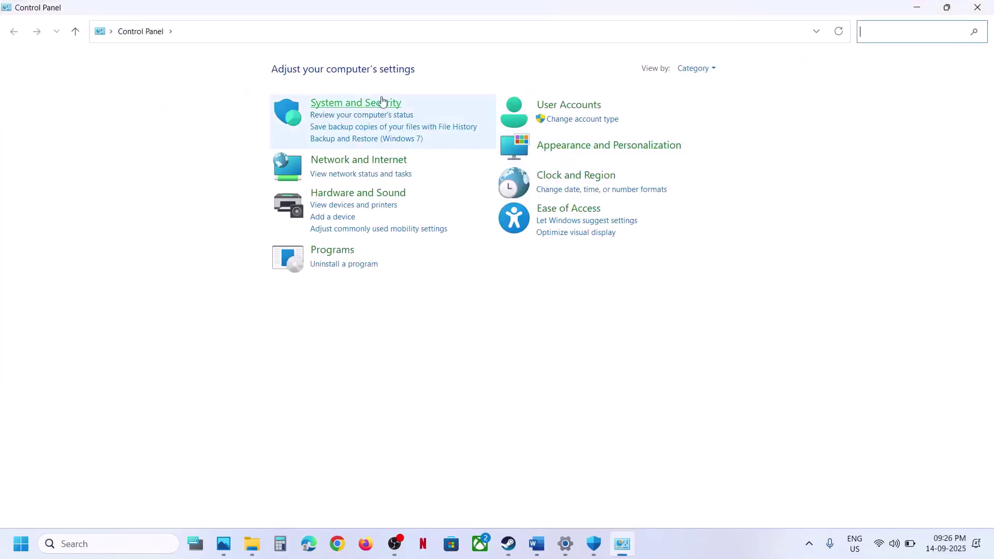
{"action": "left_click", "coordinate": [383, 102]}
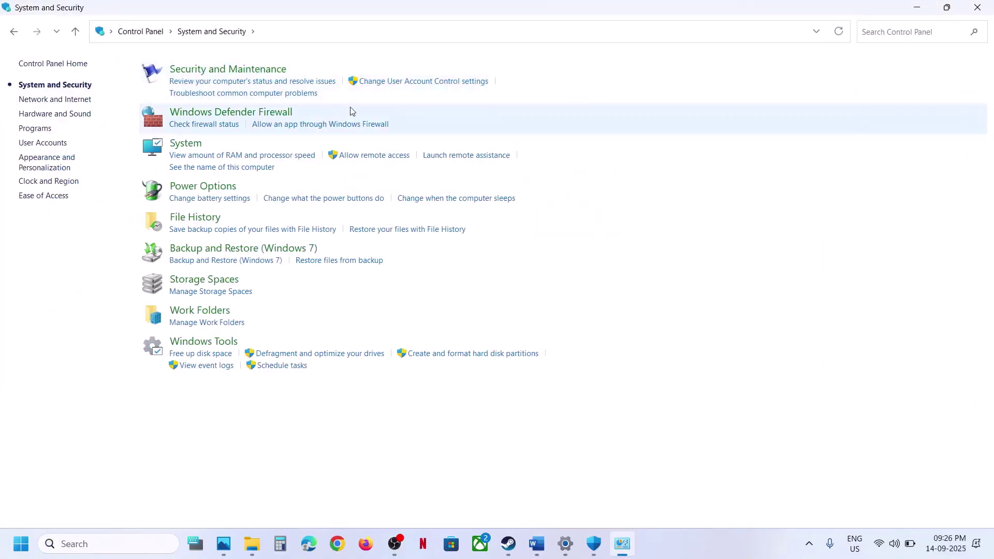
{"action": "left_click", "coordinate": [258, 113]}
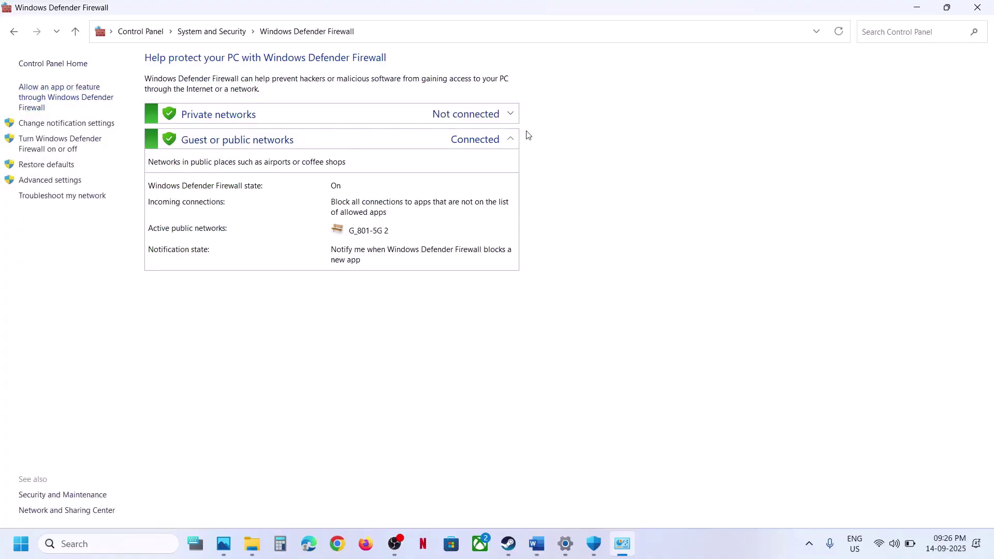
{"action": "left_click", "coordinate": [86, 104]}
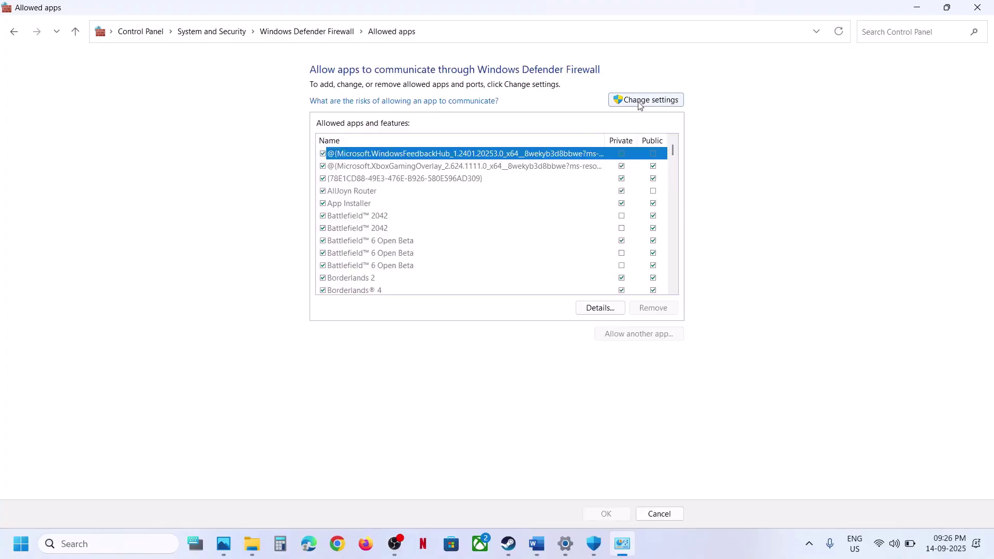
- Try to add the game application from Steam's DRAGON BALL GEKISHIN SQUADRA folder to the firewall's allowed apps, and close Control Panel
{"action": "left_click", "coordinate": [648, 101]}
{"action": "left_click", "coordinate": [647, 334]}
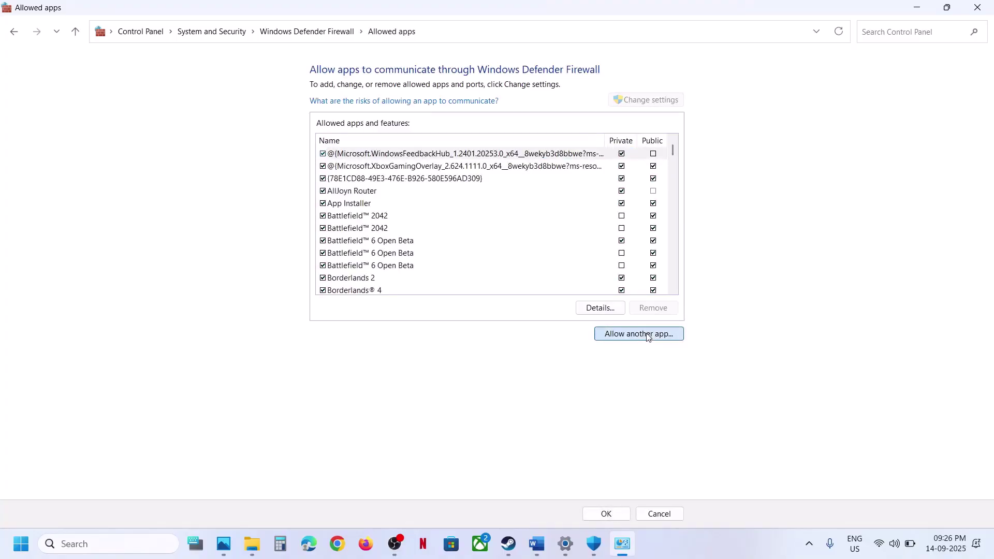
{"action": "left_click", "coordinate": [589, 332]}
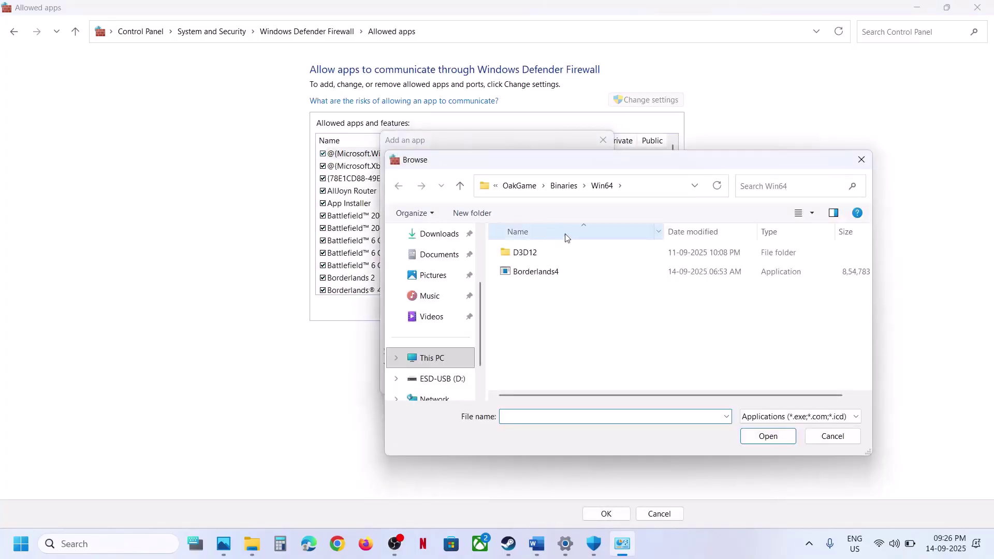
{"action": "left_click", "coordinate": [519, 192]}
{"action": "left_click", "coordinate": [518, 186]}
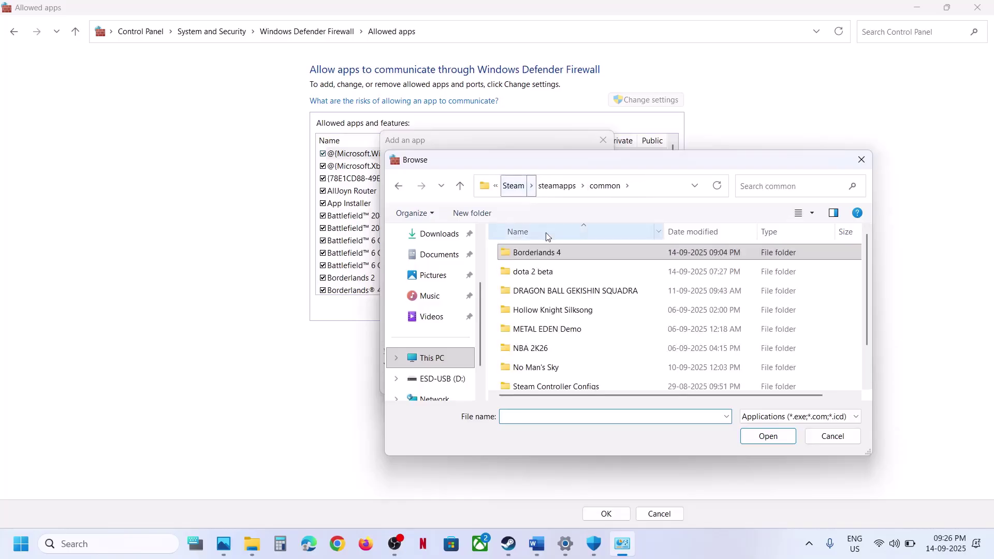
{"action": "double_click", "coordinate": [539, 290]}
{"action": "left_click", "coordinate": [534, 288]}
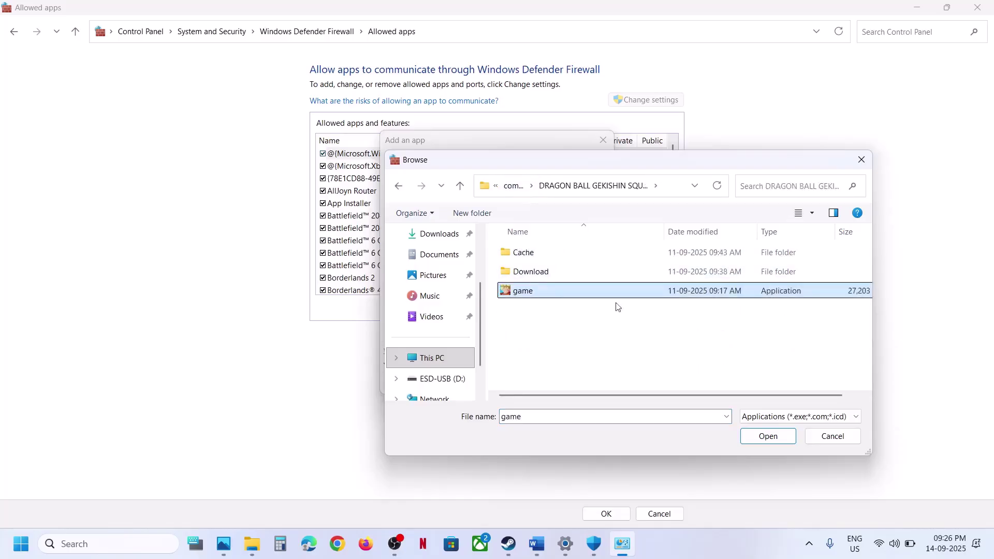
{"action": "left_click", "coordinate": [777, 440]}
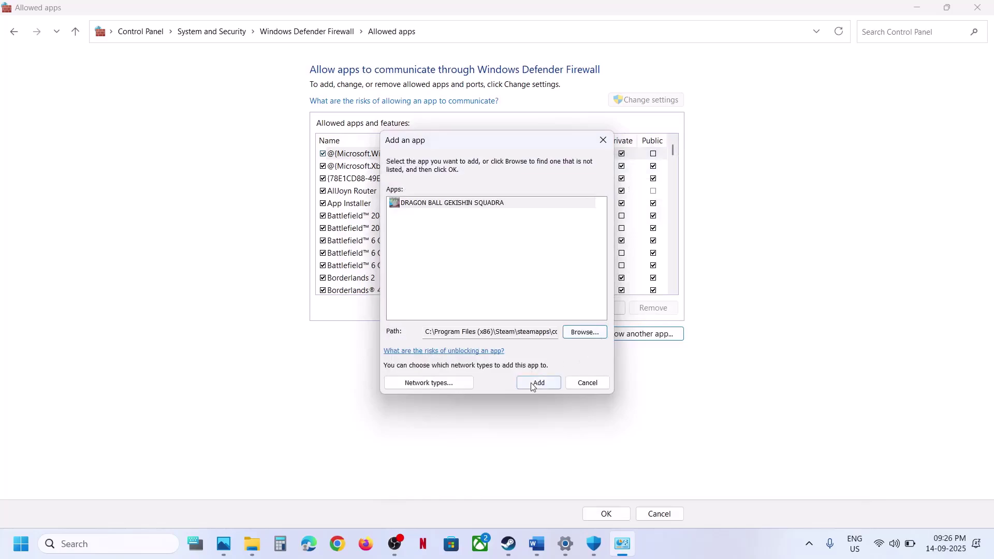
{"action": "left_click", "coordinate": [533, 386]}
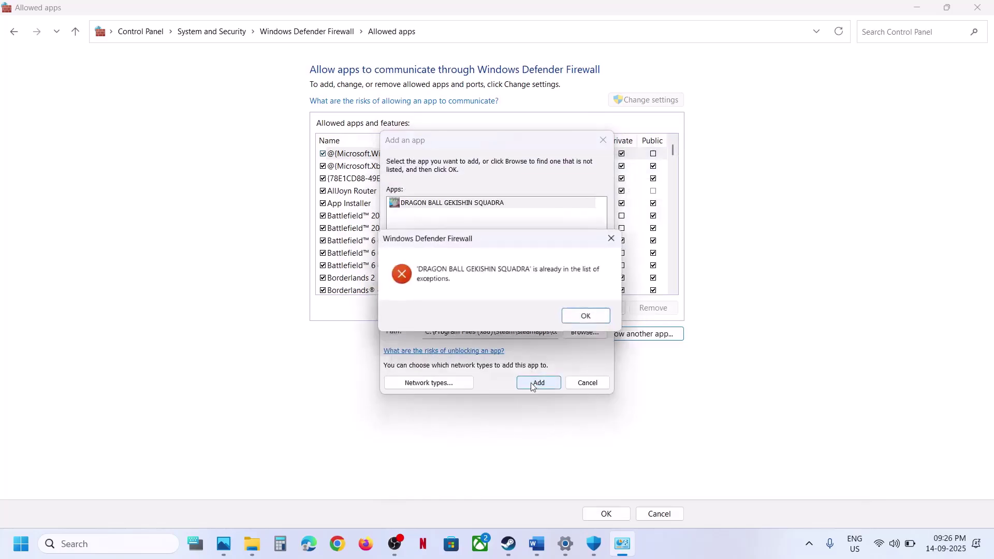
{"action": "left_click", "coordinate": [590, 319]}
{"action": "left_click", "coordinate": [603, 139]}
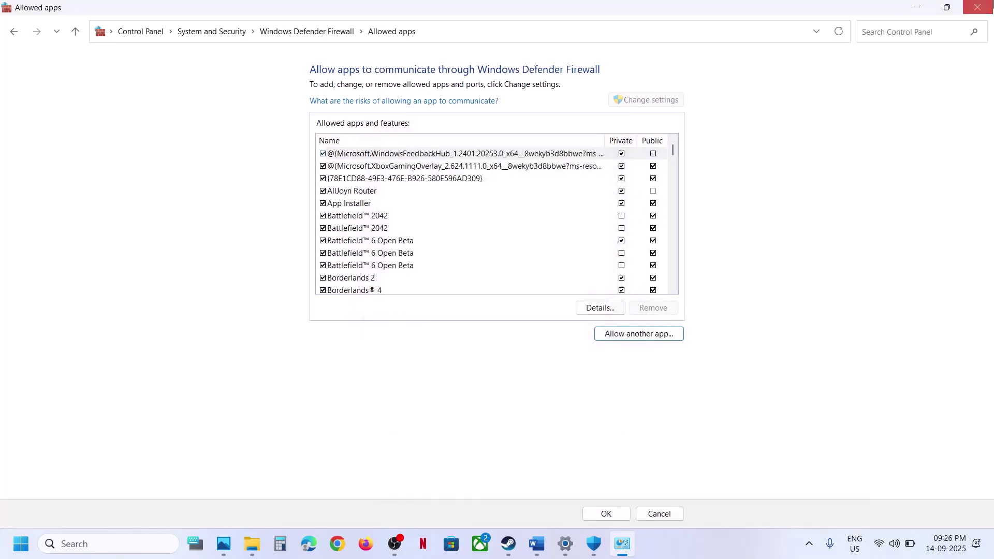
{"action": "left_click", "coordinate": [979, 7]}
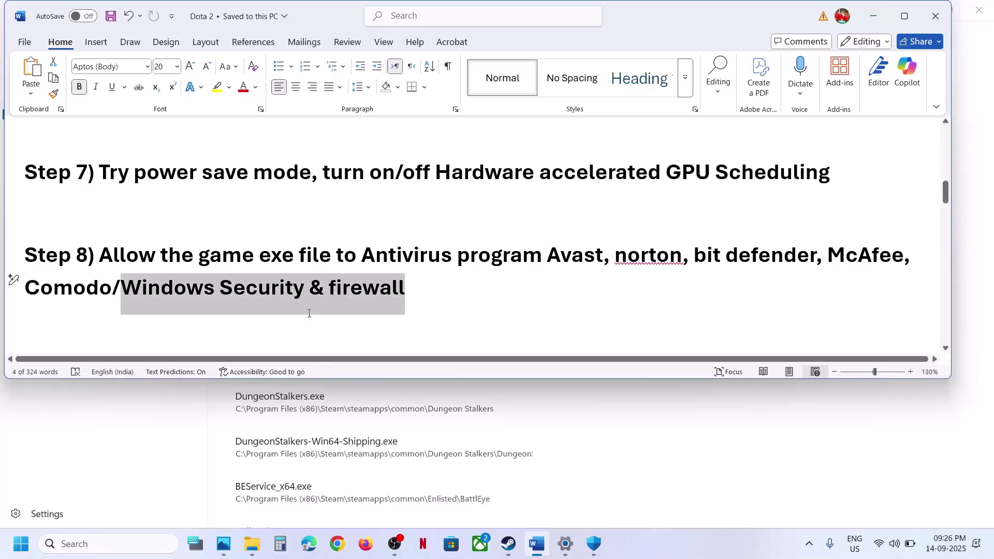
- Read Step 9 in the Word notes and open DRAGON BALL GEKISHIN SQUADRA's installation folder from the Steam library
{"action": "scroll", "coordinate": [310, 313], "scroll_direction": "down", "scroll_amount": 3}
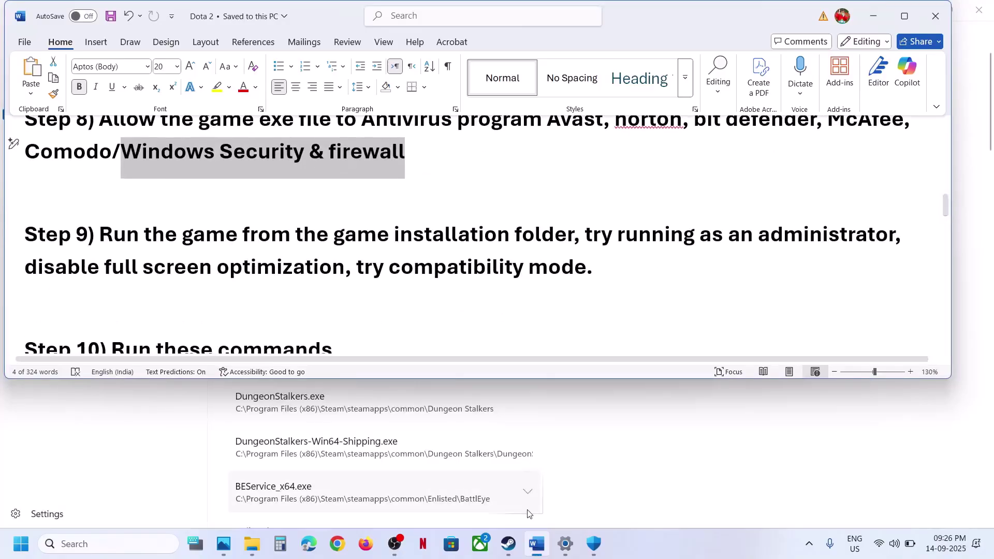
{"action": "left_click", "coordinate": [509, 544]}
{"action": "right_click", "coordinate": [91, 275]}
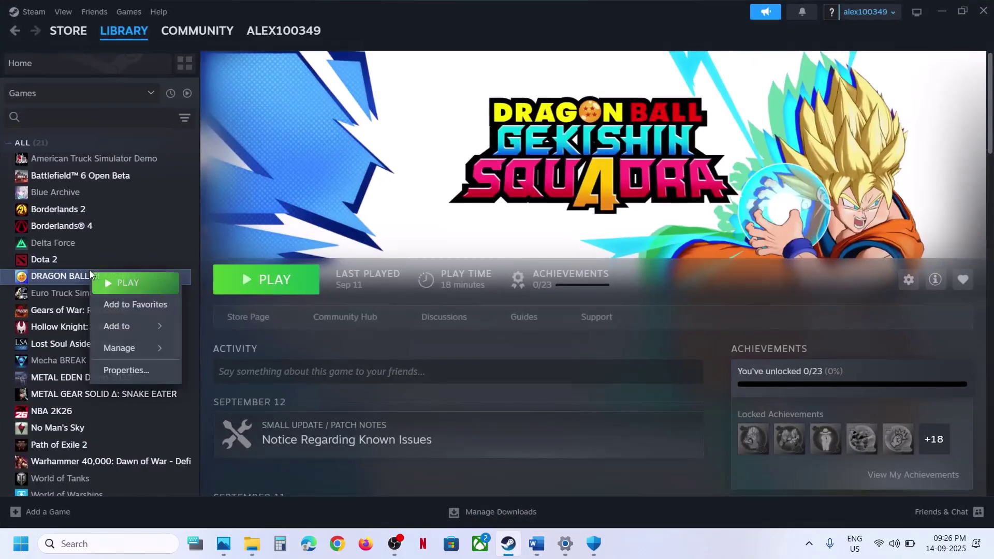
{"action": "mouse_move", "coordinate": [129, 349]}
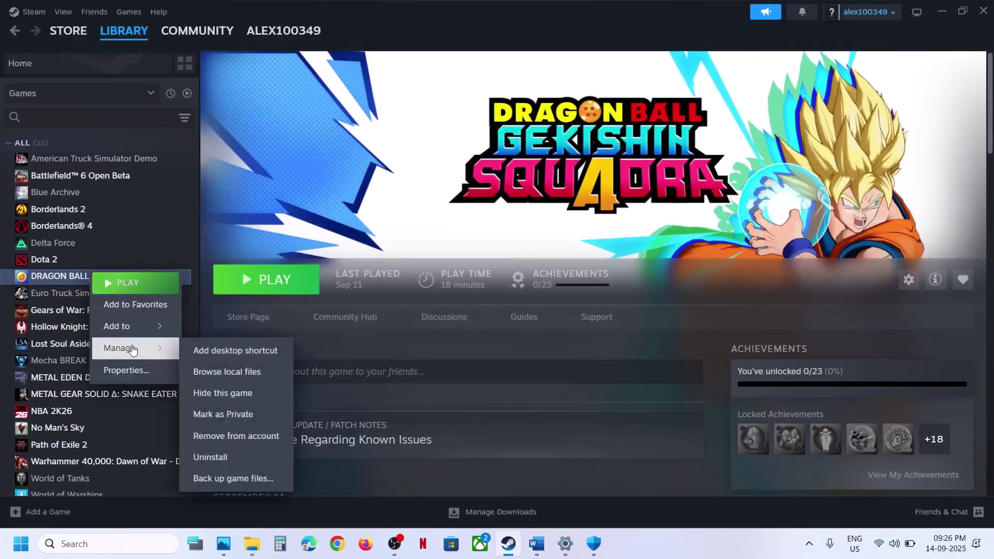
{"action": "left_click", "coordinate": [255, 378]}
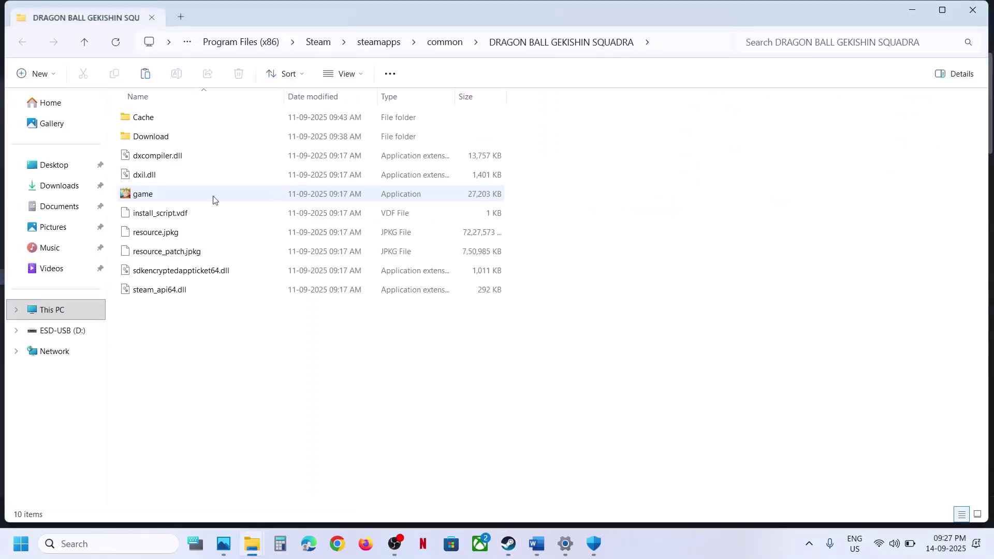
- Set the game application to run as an administrator in its compatibility properties
{"action": "left_click", "coordinate": [164, 199]}
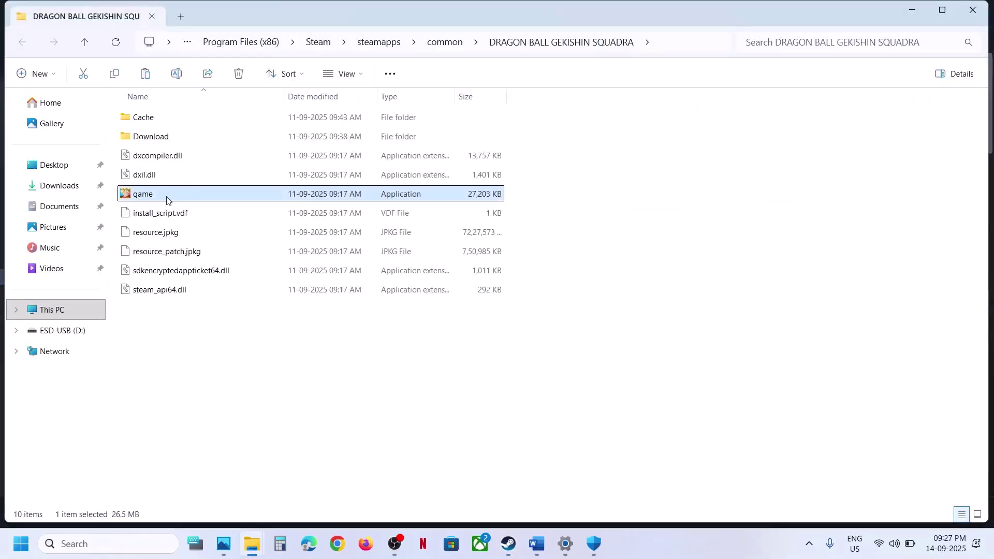
{"action": "right_click", "coordinate": [167, 201]}
{"action": "left_click", "coordinate": [224, 409]}
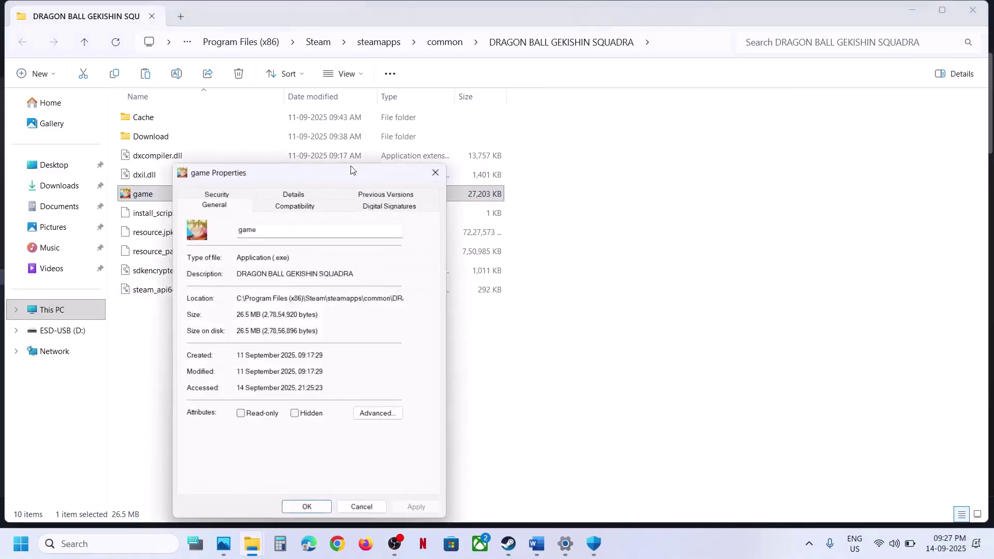
{"action": "left_click", "coordinate": [290, 197]}
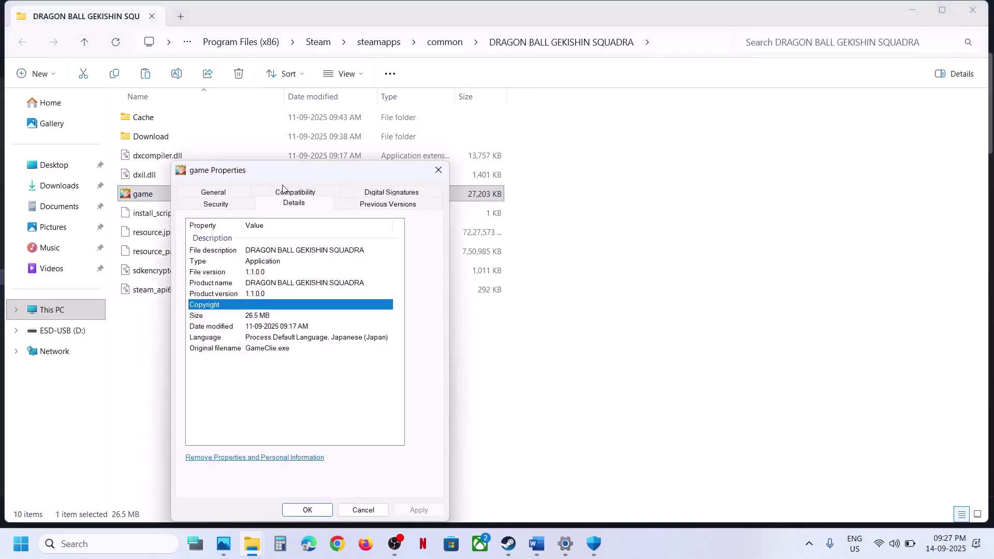
{"action": "left_click", "coordinate": [290, 192]}
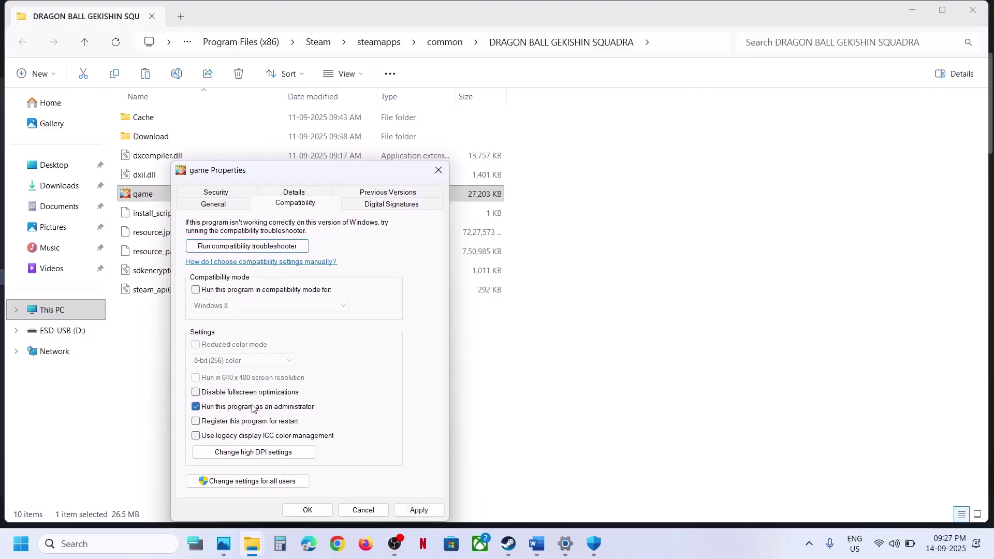
{"action": "left_click", "coordinate": [419, 510]}
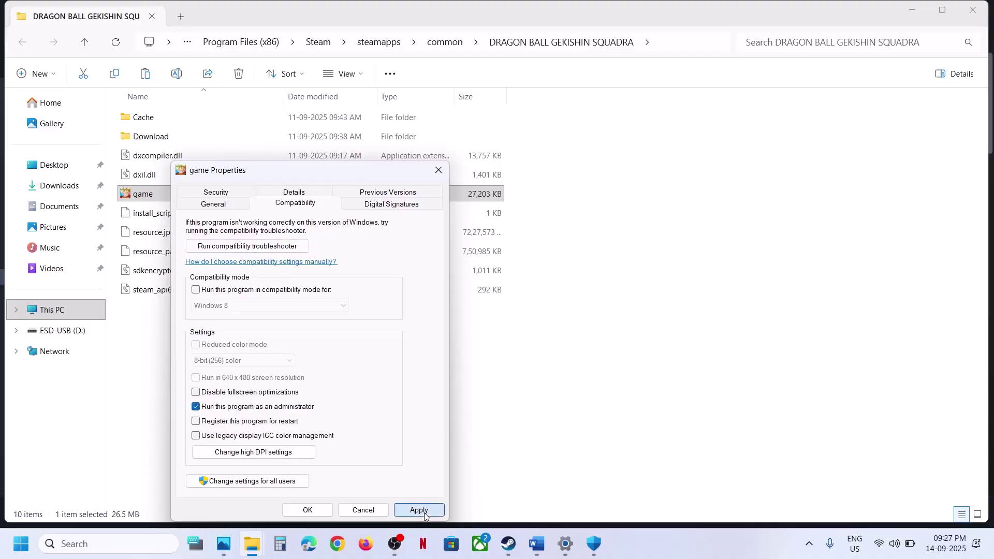
{"action": "left_click", "coordinate": [308, 510]}
- Reopen the game application's compatibility properties and apply compatibility mode for Windows 8
{"action": "right_click", "coordinate": [151, 199]}
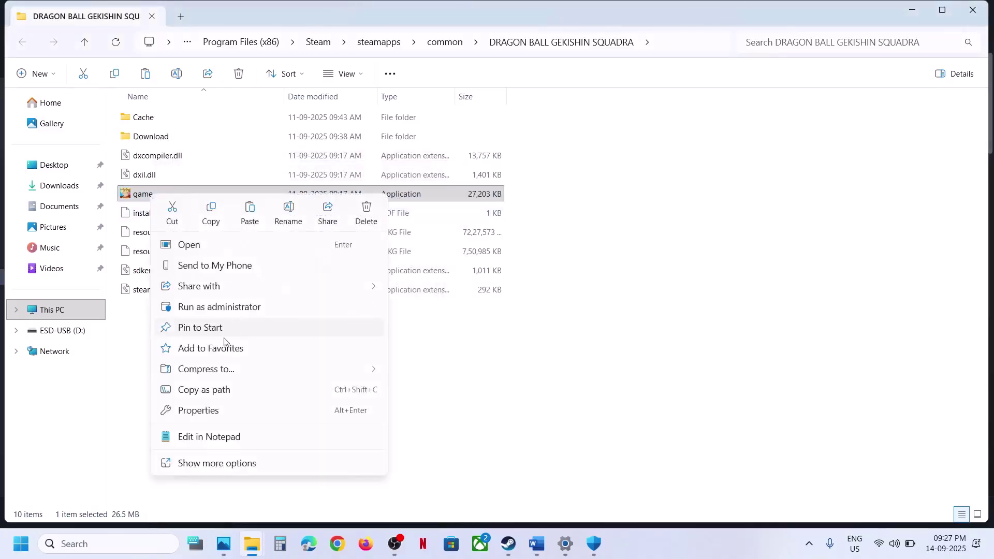
{"action": "left_click", "coordinate": [202, 412]}
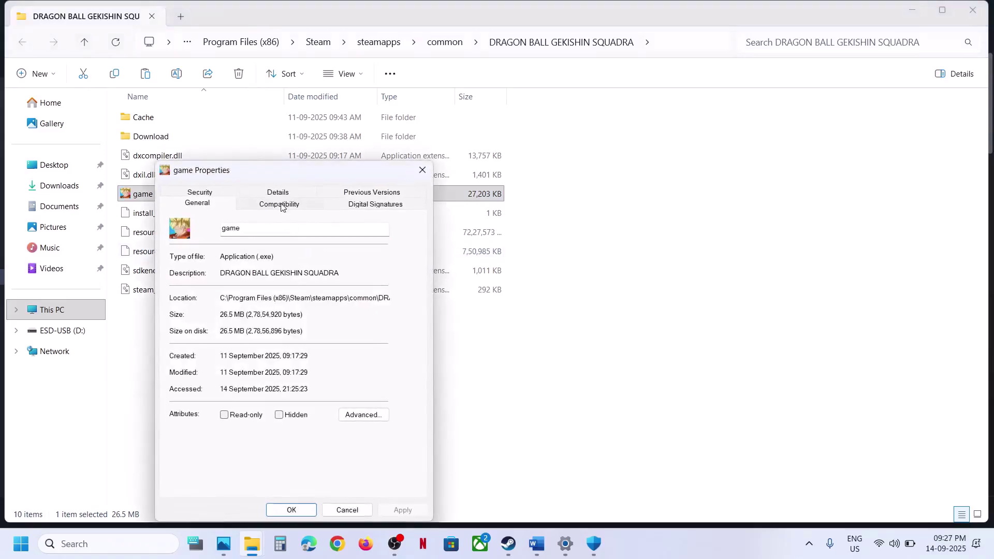
{"action": "left_click", "coordinate": [279, 203]}
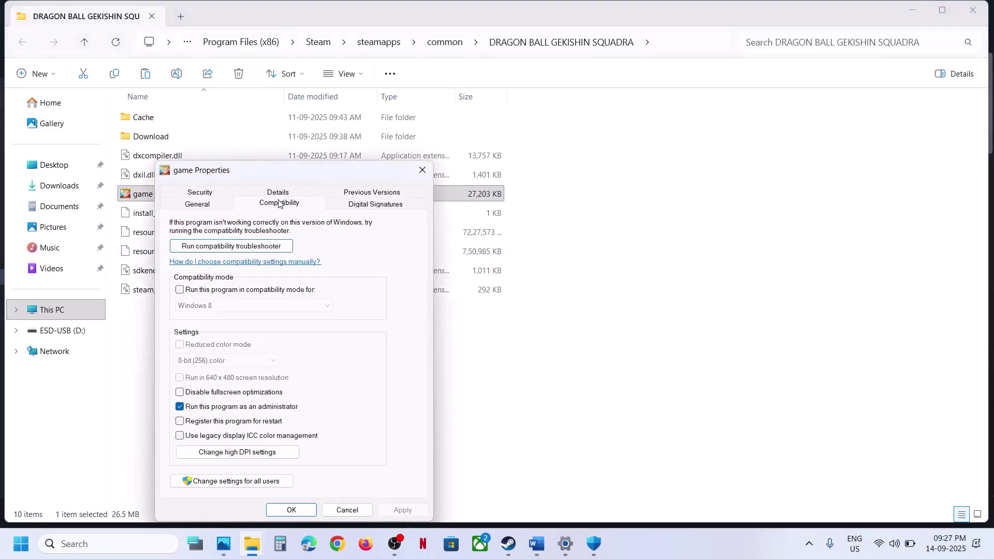
{"action": "left_click", "coordinate": [180, 290]}
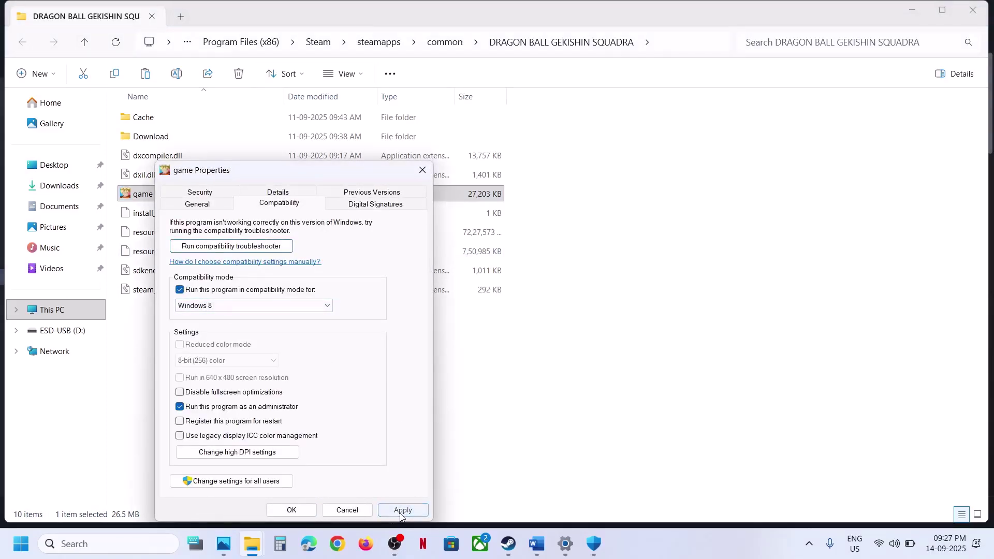
{"action": "left_click", "coordinate": [401, 510]}
- Change the game application's compatibility mode to Windows 7, disable fullscreen optimizations, and apply the settings
{"action": "left_click", "coordinate": [217, 306]}
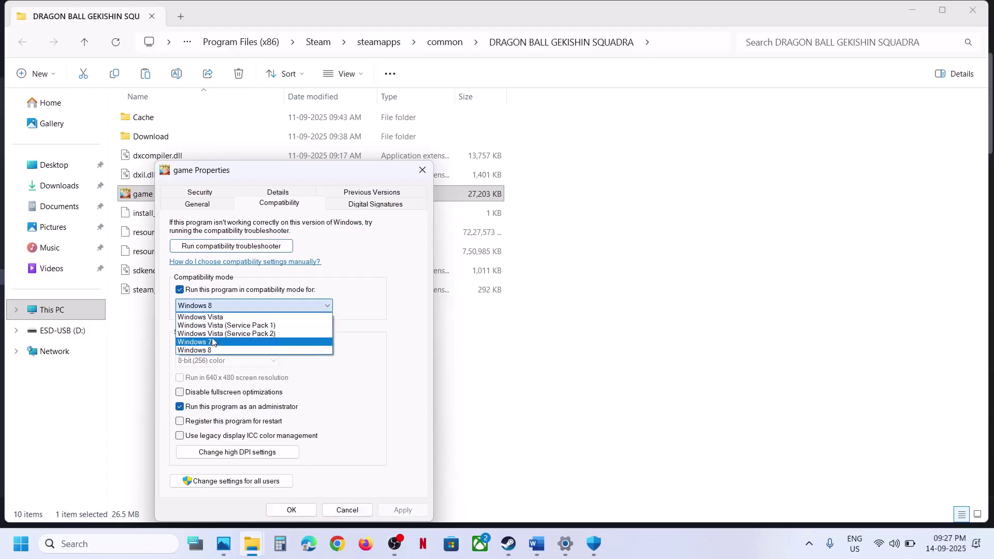
{"action": "left_click", "coordinate": [210, 343]}
{"action": "left_click", "coordinate": [402, 511]}
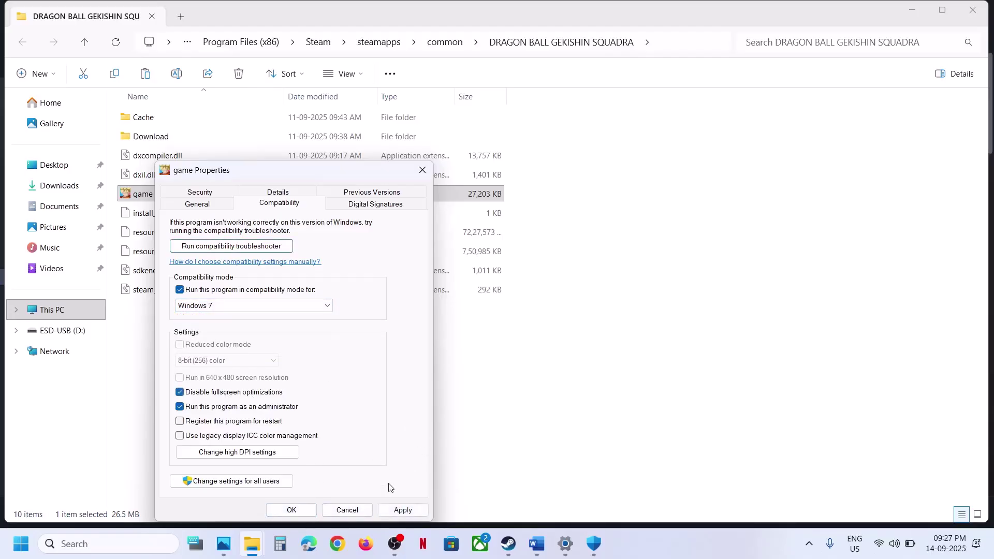
{"action": "left_click", "coordinate": [399, 510]}
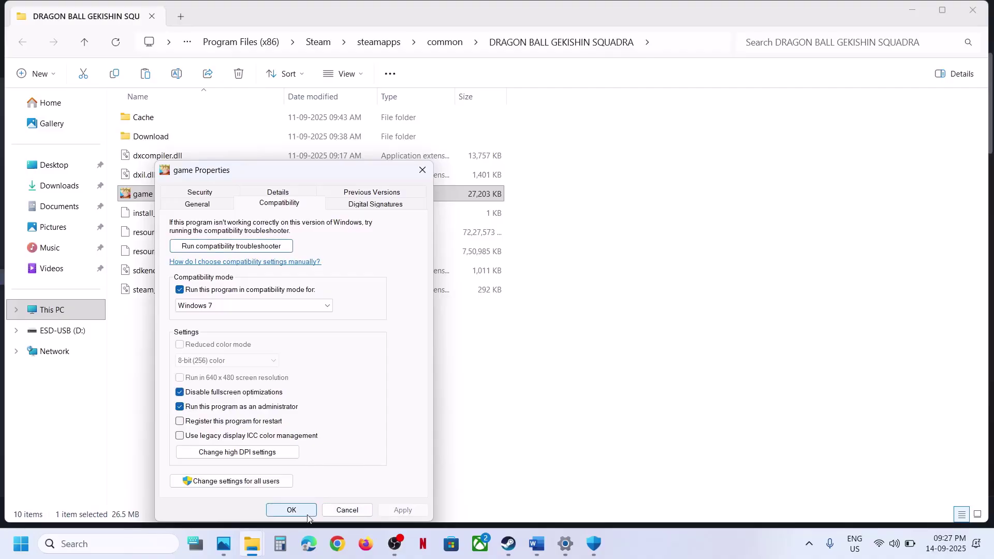
{"action": "left_click", "coordinate": [291, 510]}
- Turn off compatibility mode and running as an administrator for the game application, and apply the changes
{"action": "right_click", "coordinate": [157, 195]}
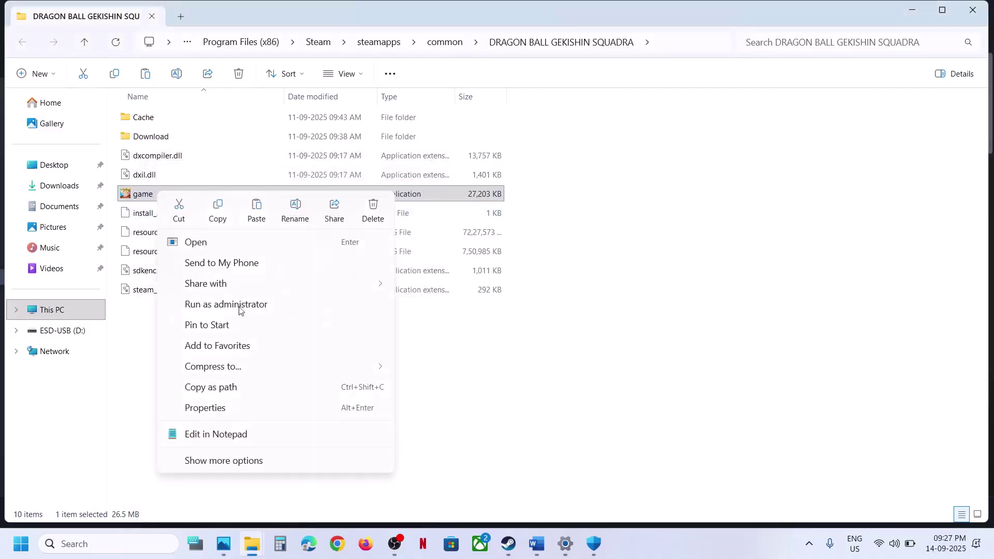
{"action": "left_click", "coordinate": [215, 407]}
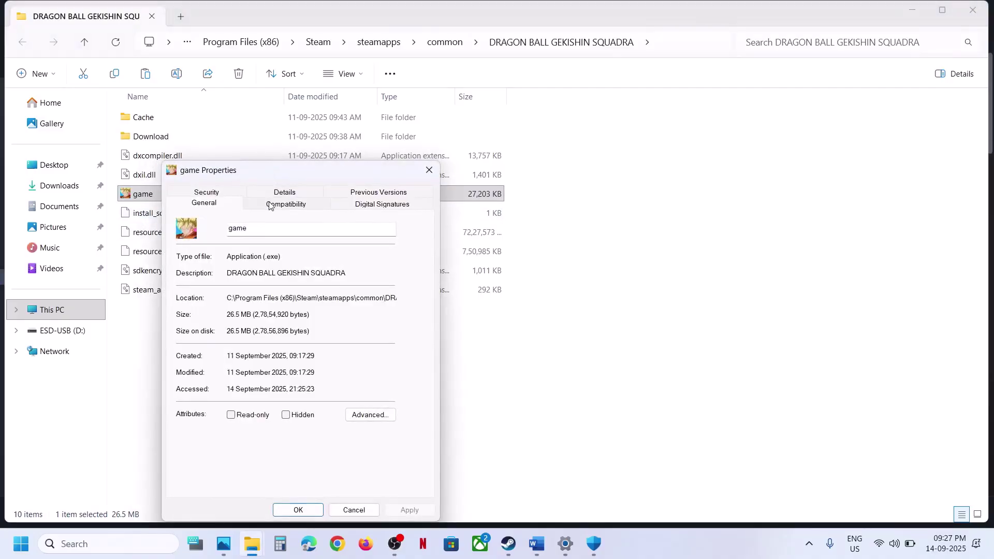
{"action": "left_click", "coordinate": [269, 205]}
{"action": "left_click", "coordinate": [187, 290]}
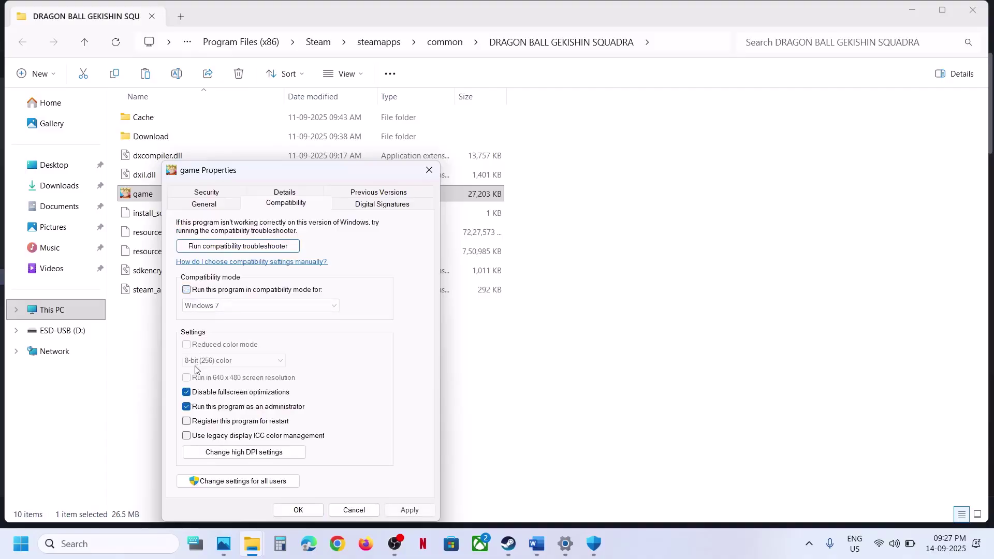
{"action": "left_click", "coordinate": [187, 407]}
{"action": "left_click", "coordinate": [409, 511]}
{"action": "left_click", "coordinate": [310, 510]}
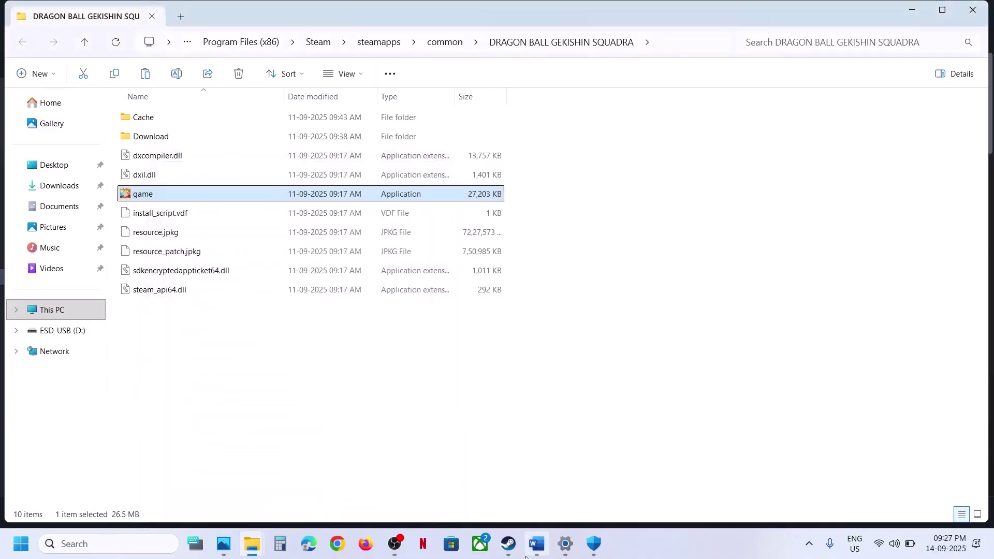
- Switch to Steam and set DRAGON BALL GEKISHIN SQUADRA's launch options to -dx11 in its properties
{"action": "left_click", "coordinate": [508, 544]}
{"action": "right_click", "coordinate": [121, 278]}
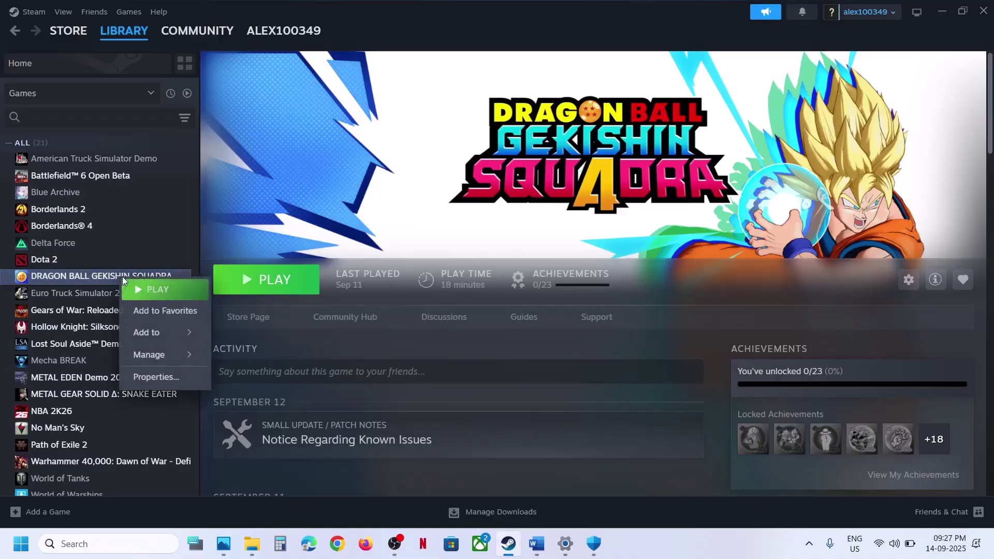
{"action": "left_click", "coordinate": [174, 385]}
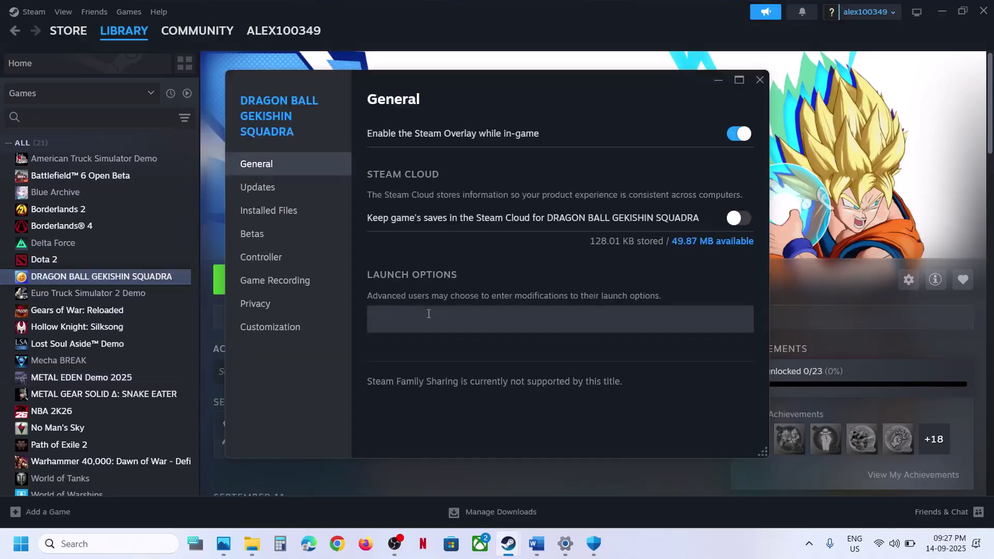
{"action": "left_click", "coordinate": [415, 321]}
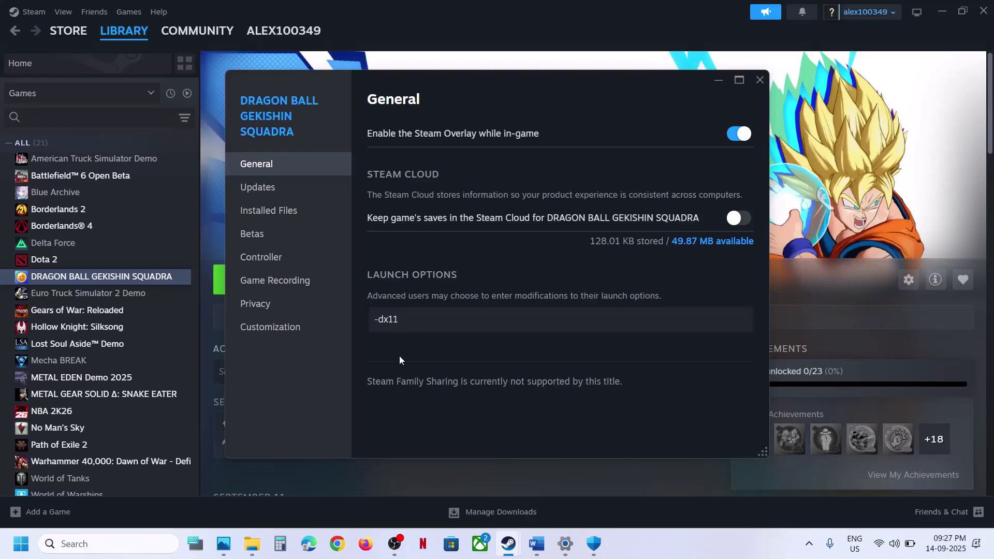
{"action": "left_click", "coordinate": [760, 78]}
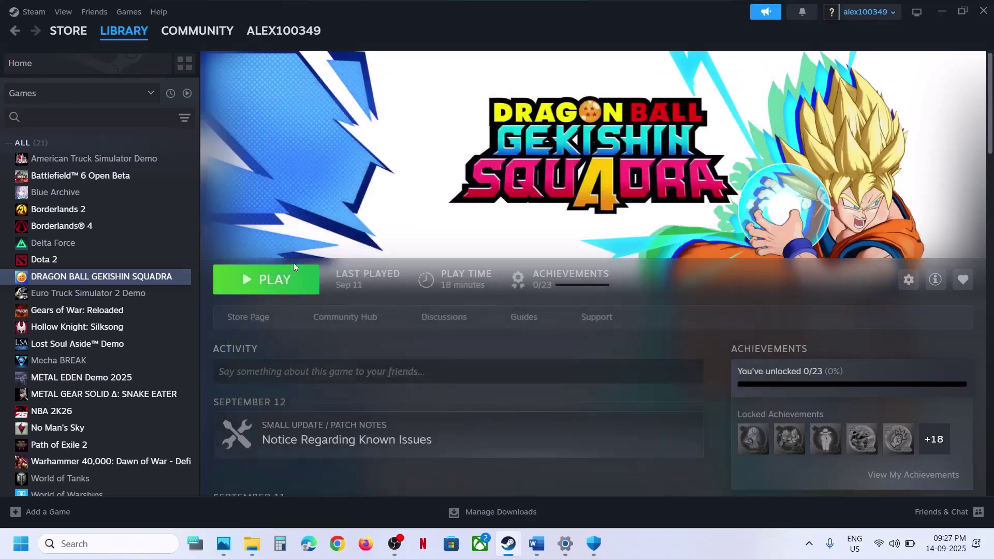
- Reopen the game's Steam properties and change its launch options to -dx12
{"action": "right_click", "coordinate": [161, 275]}
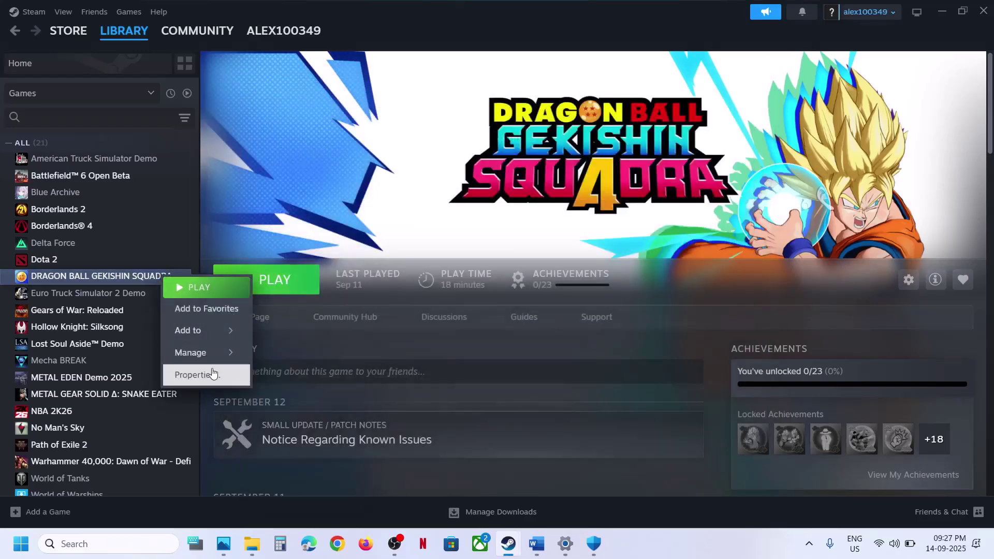
{"action": "left_click", "coordinate": [213, 373]}
{"action": "left_click", "coordinate": [410, 316]}
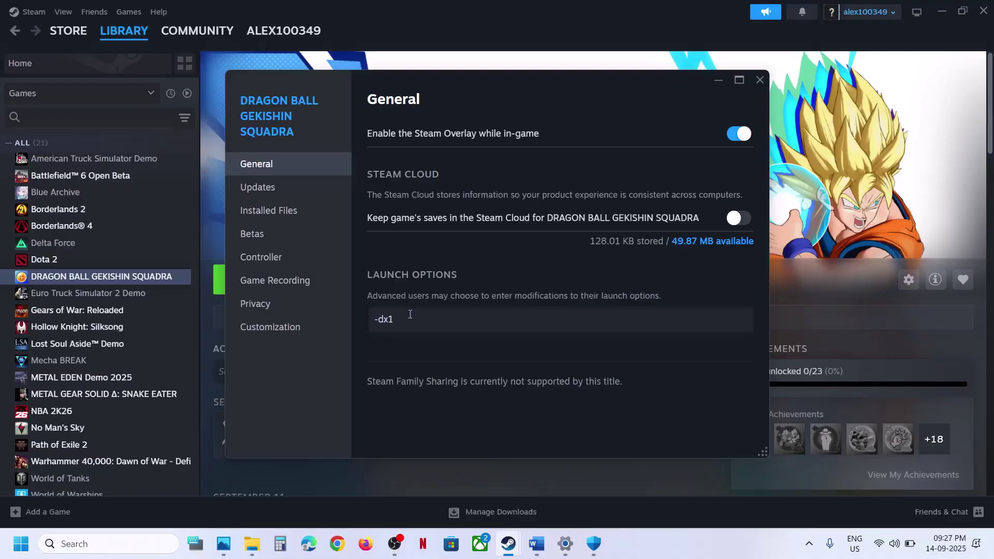
{"action": "left_click", "coordinate": [450, 410]}
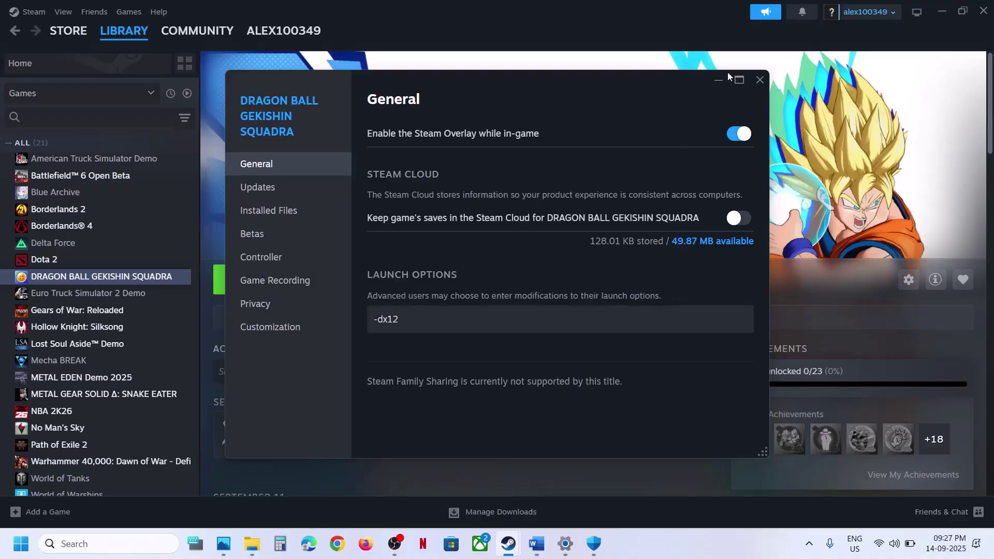
- Clear the game's launch options and close its properties
{"action": "left_click_drag", "start_coordinate": [423, 327], "coordinate": [324, 333]}
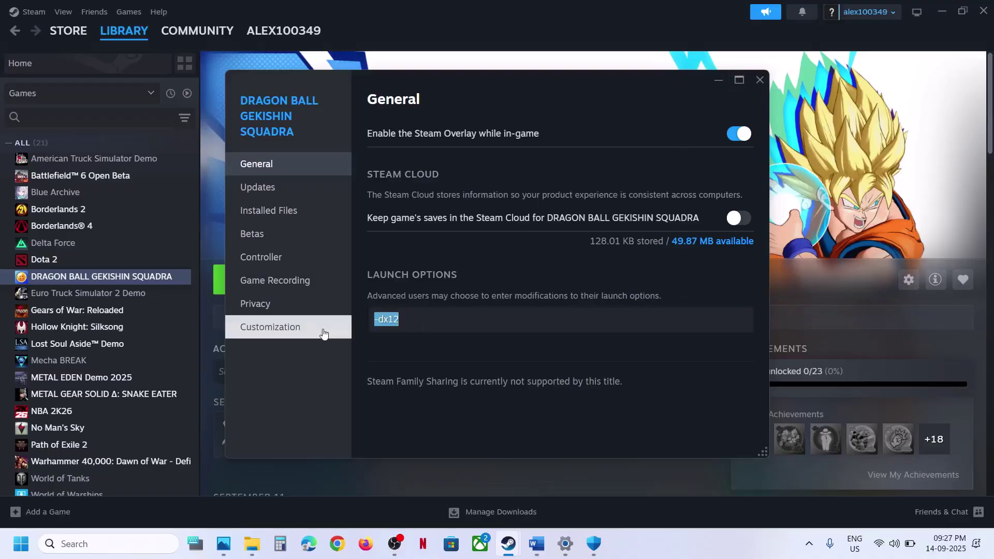
{"action": "key", "text": "BackSpace"}
{"action": "left_click", "coordinate": [760, 81]}
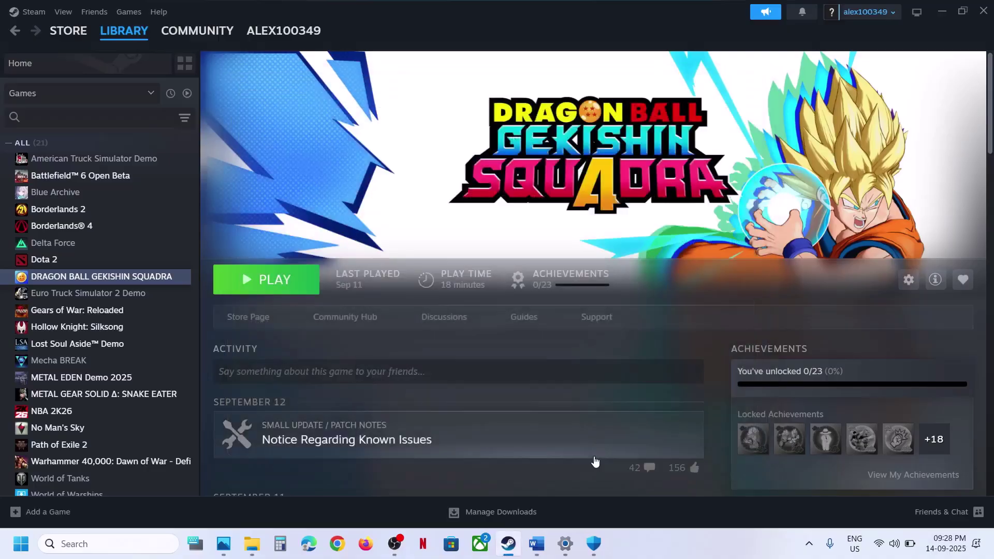
- Go to Step 10 of the Word instructions and open Command Prompt as administrator
{"action": "key", "text": "alt+Tab"}
{"action": "scroll", "coordinate": [328, 265], "scroll_direction": "down", "scroll_amount": 4}
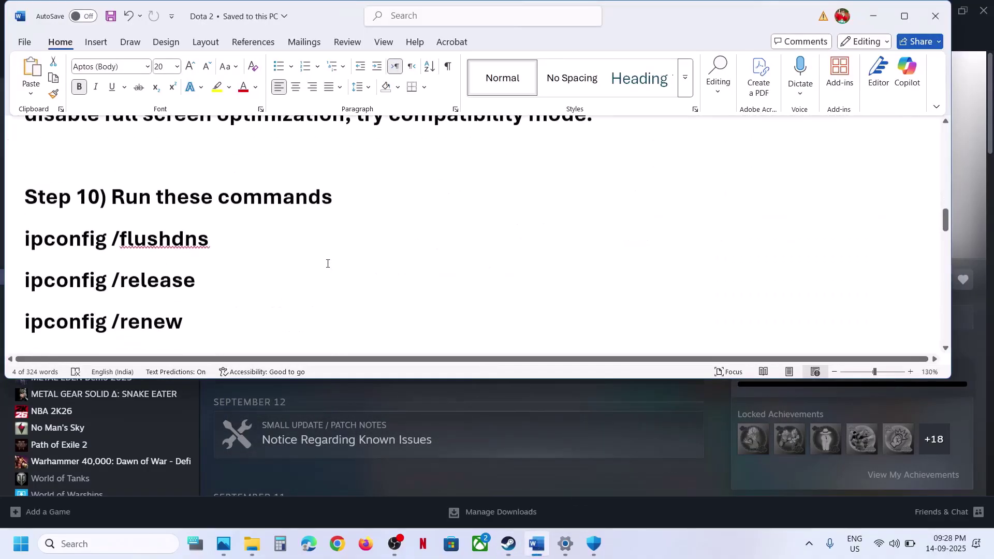
{"action": "left_click", "coordinate": [93, 542]}
{"action": "type", "text": "cmd"}
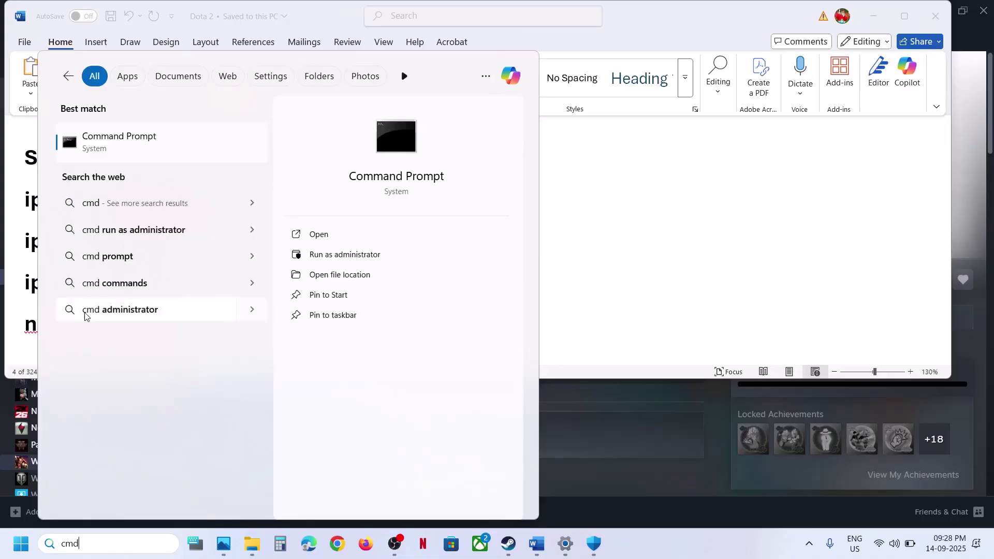
{"action": "right_click", "coordinate": [118, 145]}
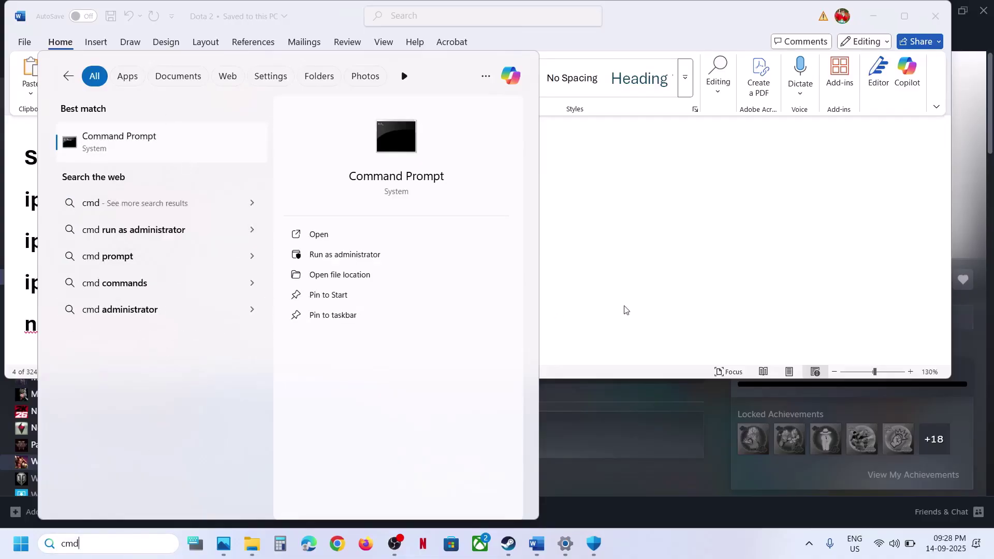
{"action": "key", "text": "ctrl+shift+Return"}
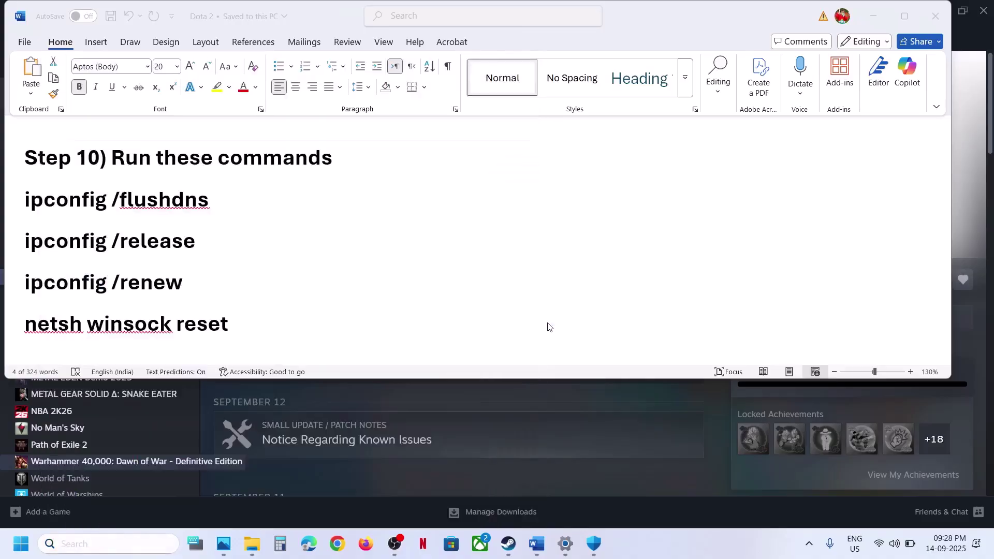
{"action": "left_click", "coordinate": [429, 375]}
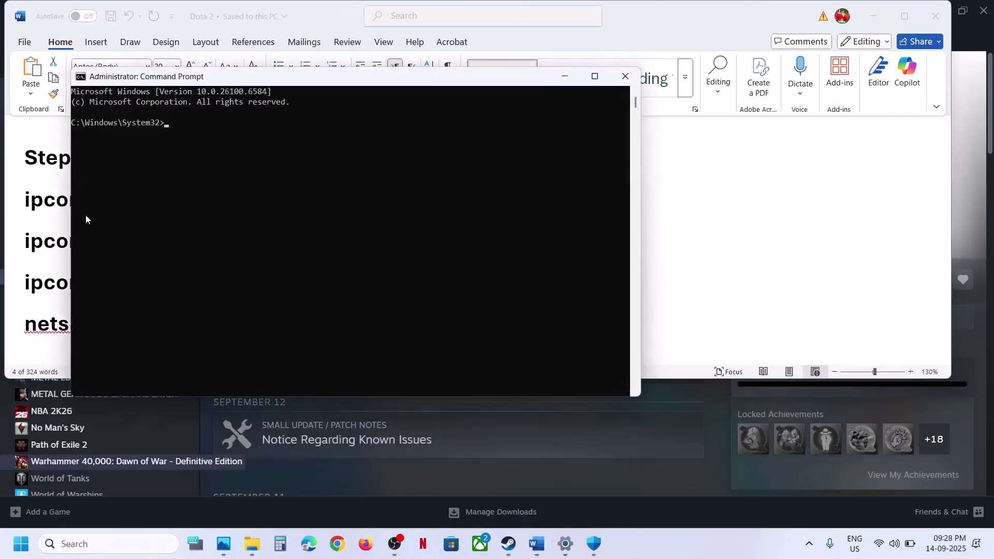
- Copy the ipconfig /flushdns command from the Word document and run it in Command Prompt
{"action": "triple_click", "coordinate": [53, 206]}
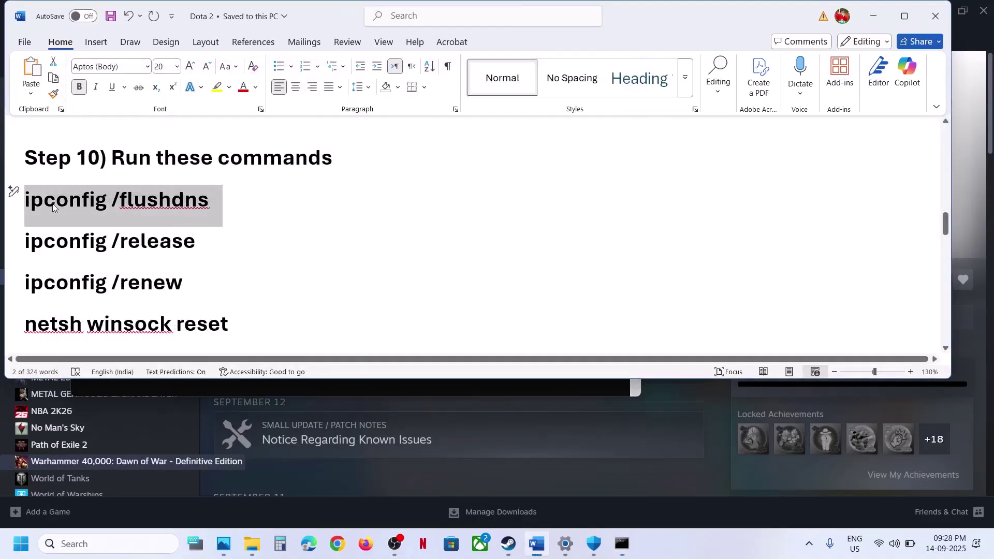
{"action": "key", "text": "ctrl+c"}
{"action": "key", "text": "alt+Tab"}
{"action": "left_click", "coordinate": [329, 257]}
{"action": "right_click", "coordinate": [328, 260]}
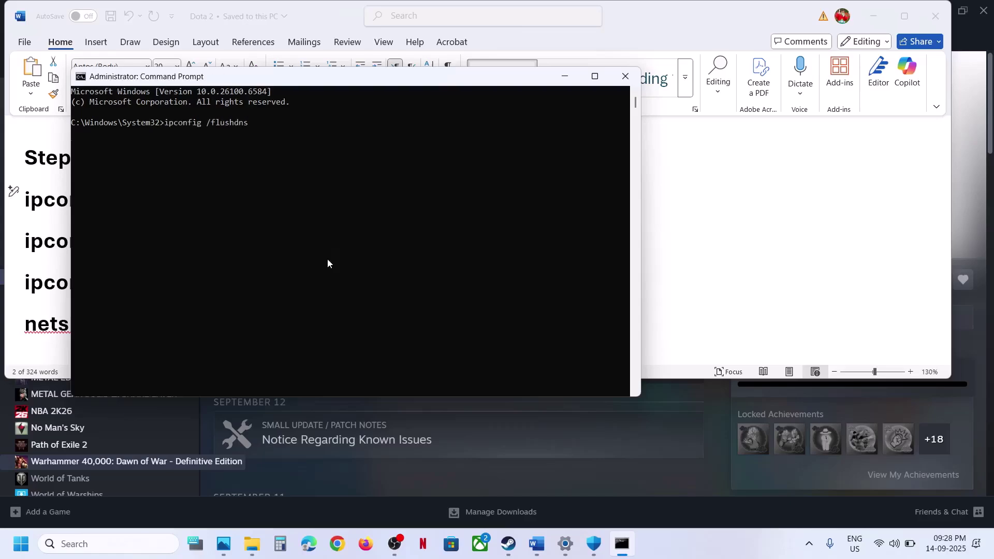
{"action": "key", "text": "Return"}
- Copy the ipconfig /release command from the Word document and run it in Command Prompt
{"action": "key", "text": "alt+Tab"}
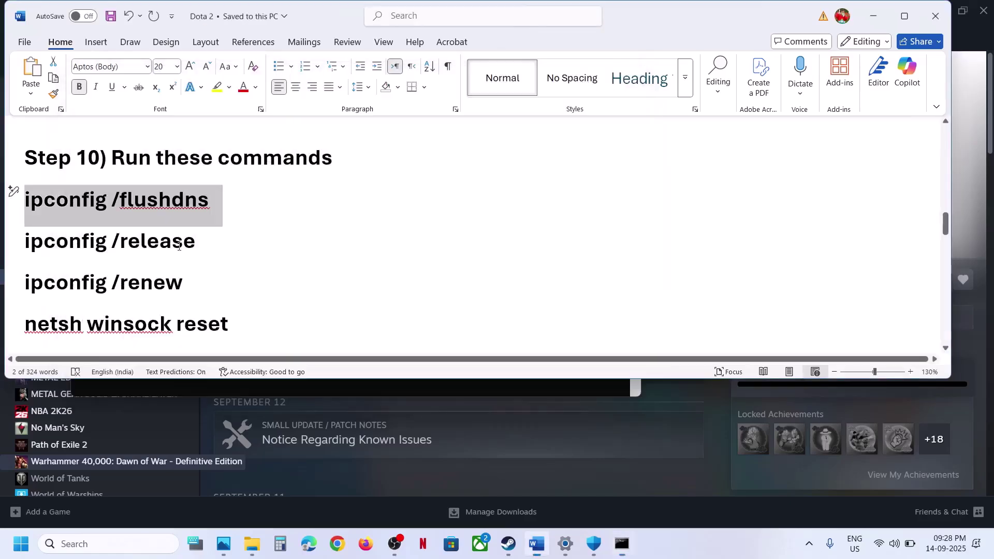
{"action": "triple_click", "coordinate": [102, 244]}
{"action": "key", "text": "ctrl+c"}
{"action": "key", "text": "alt+Tab"}
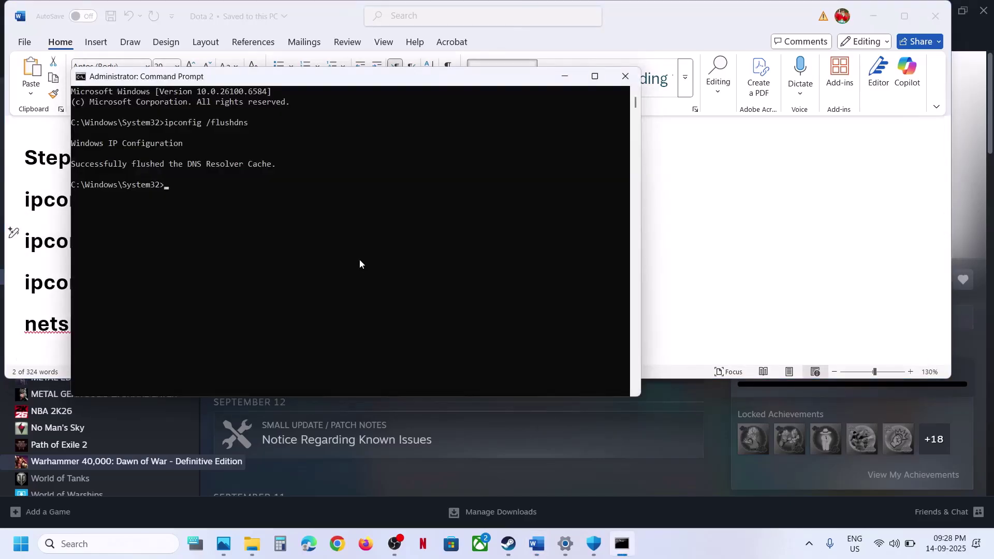
{"action": "right_click", "coordinate": [360, 263]}
{"action": "key", "text": "Return"}
- Copy the ipconfig /renew command from the Word document and run it in Command Prompt
{"action": "key", "text": "alt+Tab"}
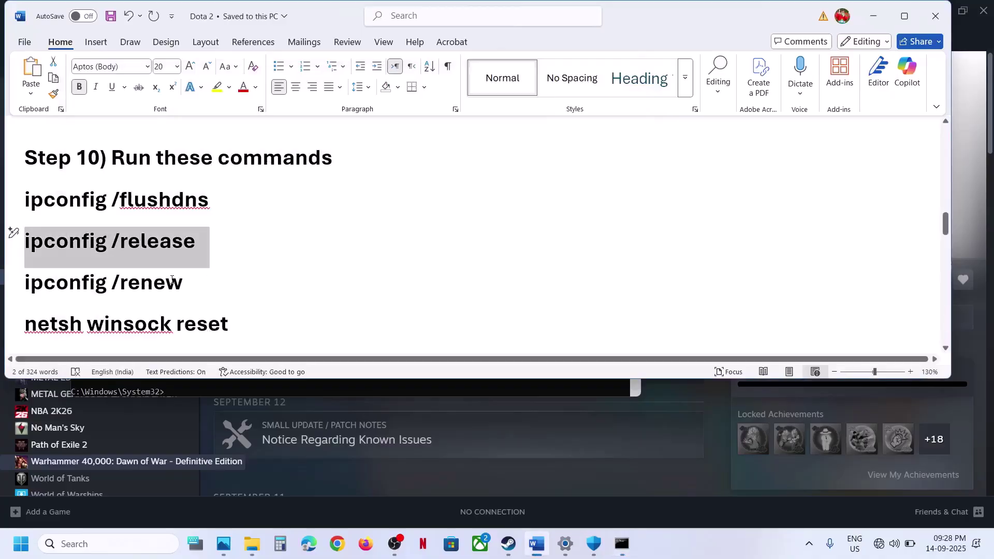
{"action": "triple_click", "coordinate": [172, 281]}
{"action": "key", "text": "ctrl+c"}
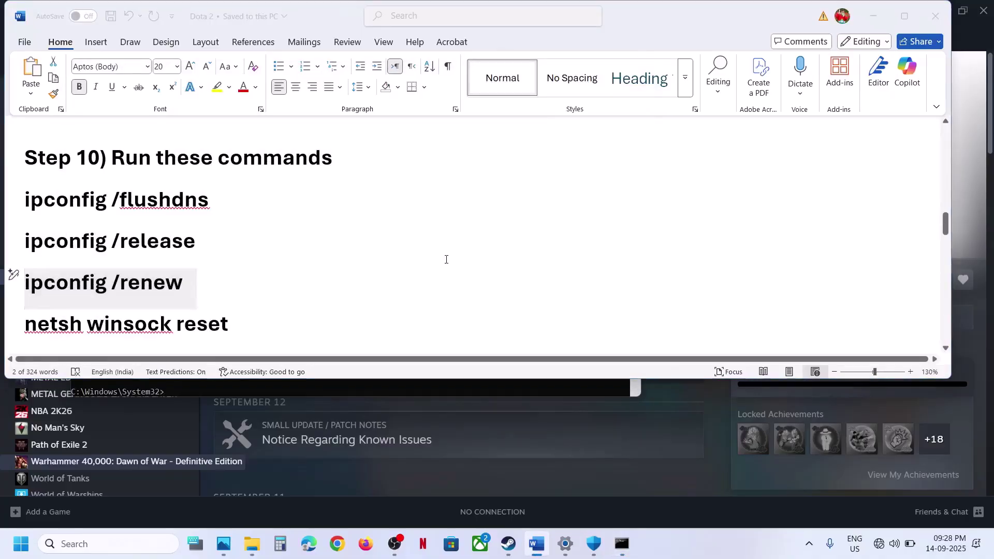
{"action": "key", "text": "alt+Tab"}
{"action": "right_click", "coordinate": [446, 262]}
{"action": "key", "text": "Return"}
- Copy the netsh winsock reset command from the Word document and run it in Command Prompt
{"action": "key", "text": "alt+Tab"}
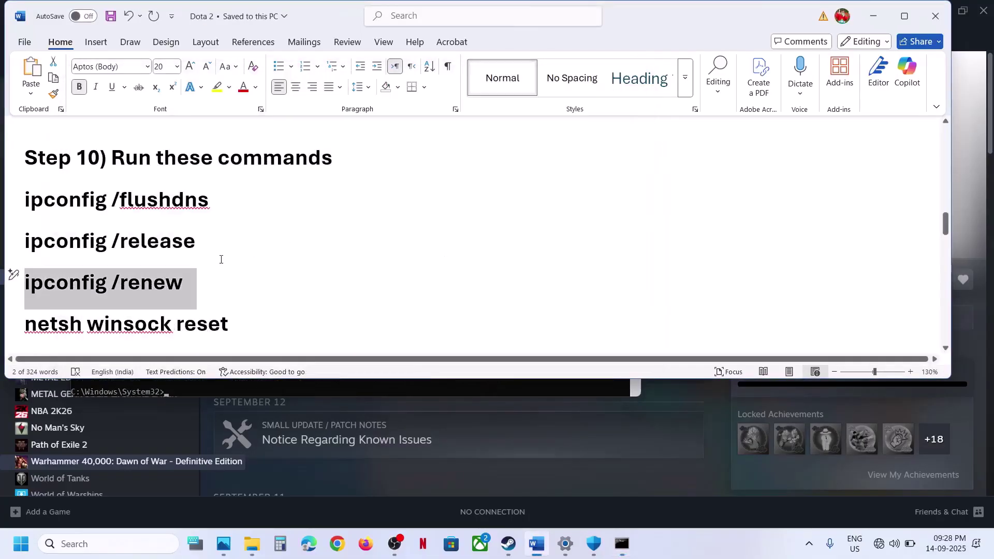
{"action": "scroll", "coordinate": [220, 259], "scroll_direction": "down", "scroll_amount": 3}
{"action": "triple_click", "coordinate": [163, 207]}
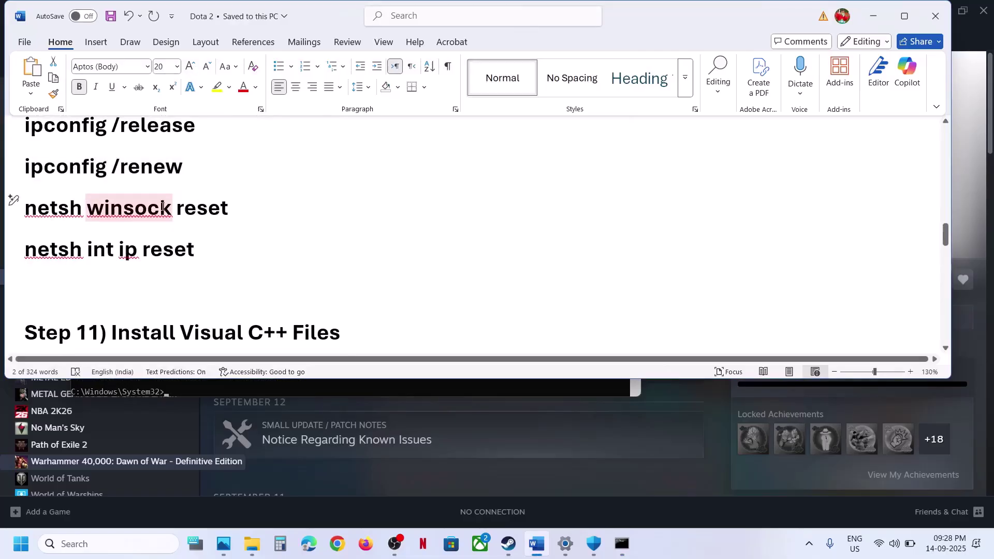
{"action": "key", "text": "ctrl+c"}
{"action": "key", "text": "alt+Tab"}
{"action": "right_click", "coordinate": [162, 208]}
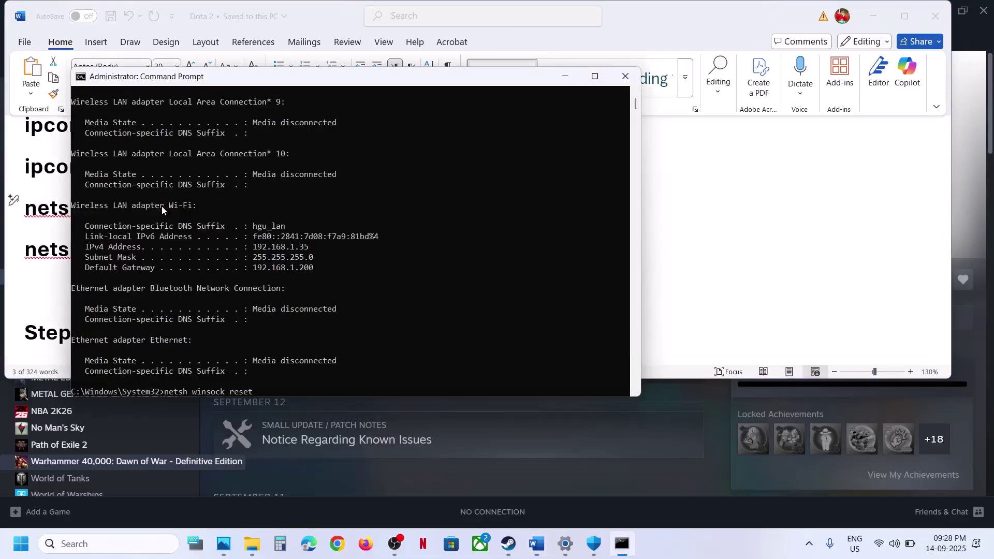
{"action": "key", "text": "Return"}
- Copy netsh int ip reset from the Word document, run it in Command Prompt, and close the prompt
{"action": "key", "text": "alt+Tab"}
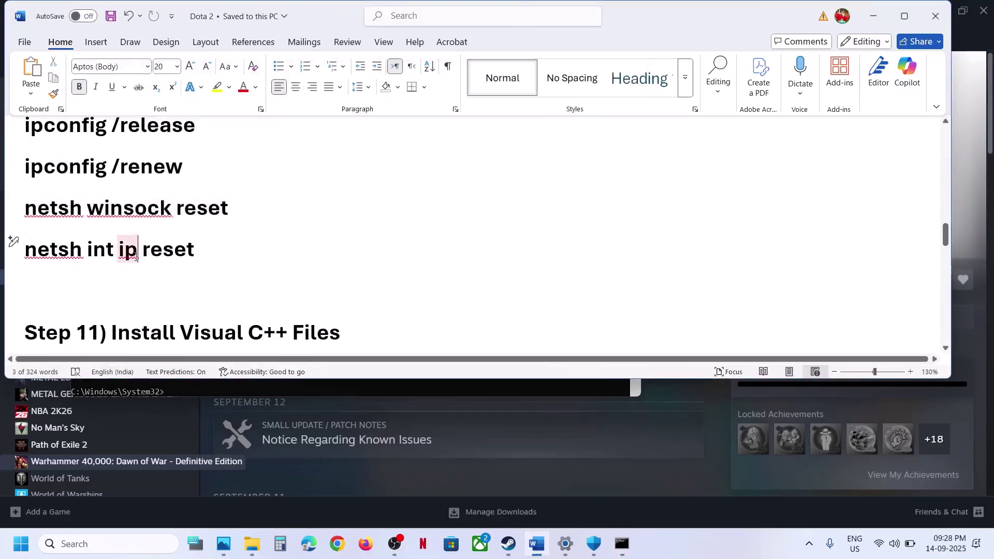
{"action": "triple_click", "coordinate": [136, 258]}
{"action": "key", "text": "ctrl+c"}
{"action": "key", "text": "alt+Tab"}
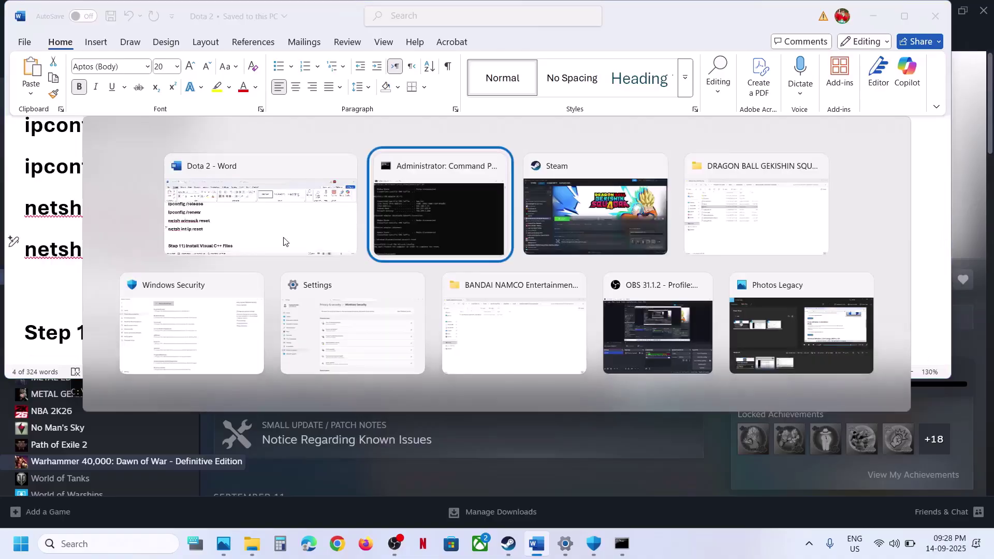
{"action": "left_click", "coordinate": [444, 204]}
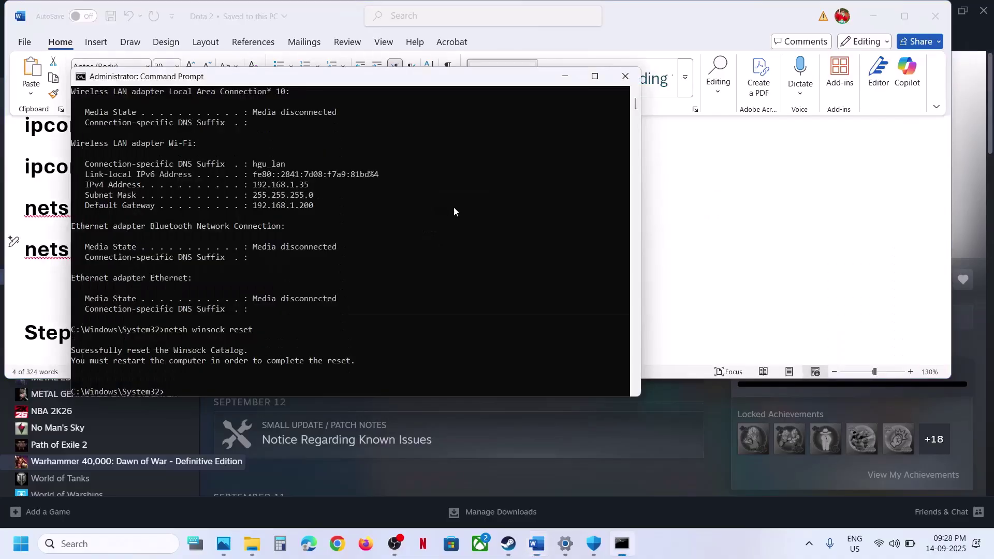
{"action": "left_click", "coordinate": [361, 251]}
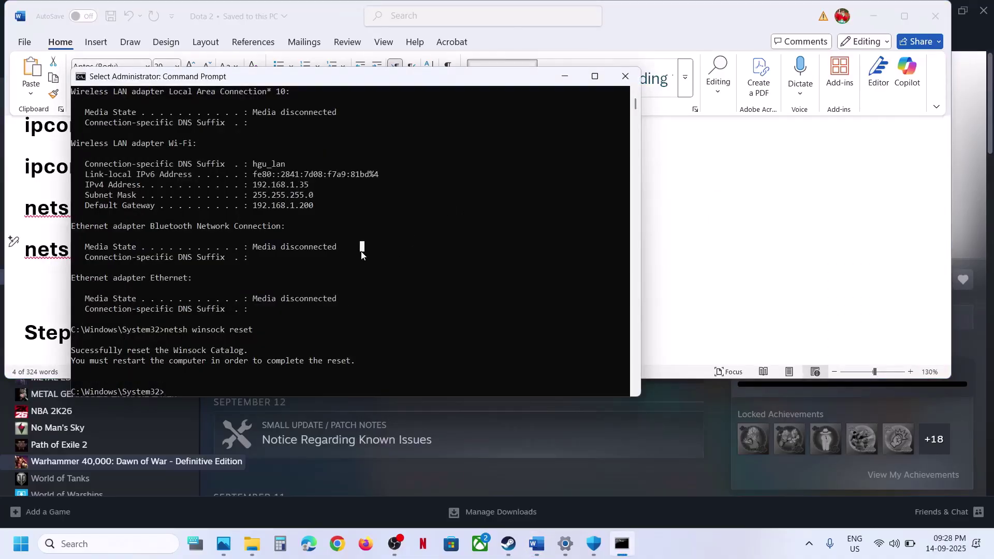
{"action": "key", "text": "Escape"}
{"action": "right_click", "coordinate": [212, 390]}
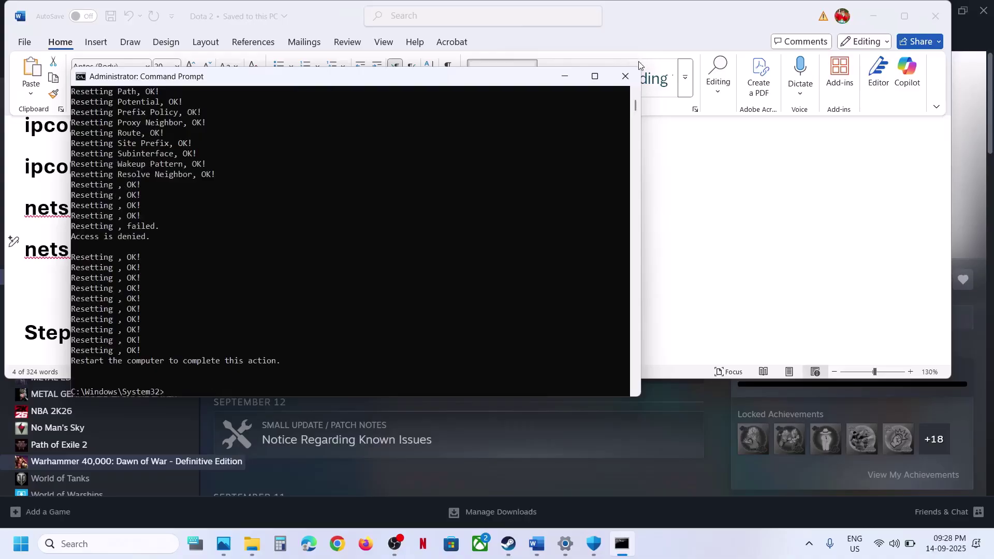
{"action": "left_click", "coordinate": [625, 76]}
{"action": "left_click", "coordinate": [126, 253]}
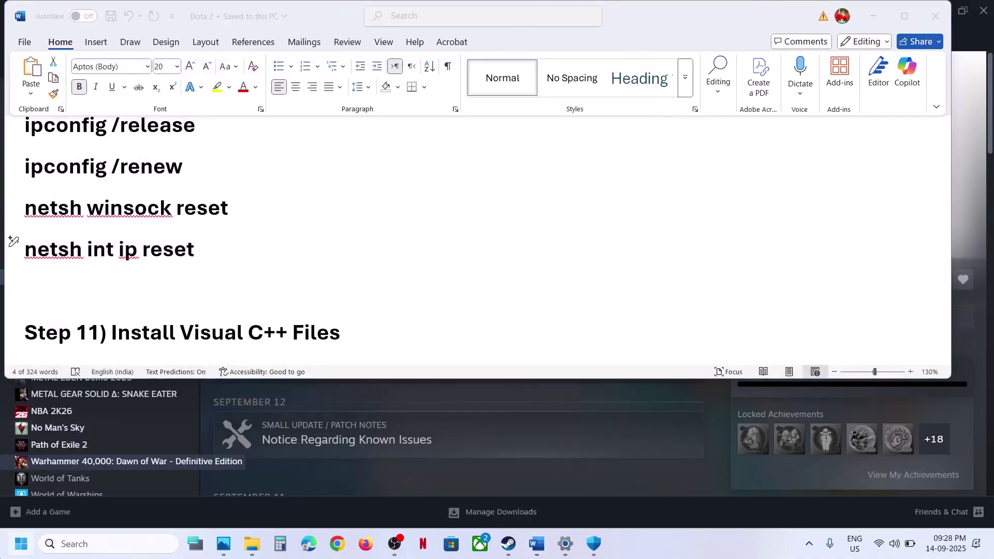
{"action": "key", "text": "super"}
{"action": "left_click", "coordinate": [376, 499]}
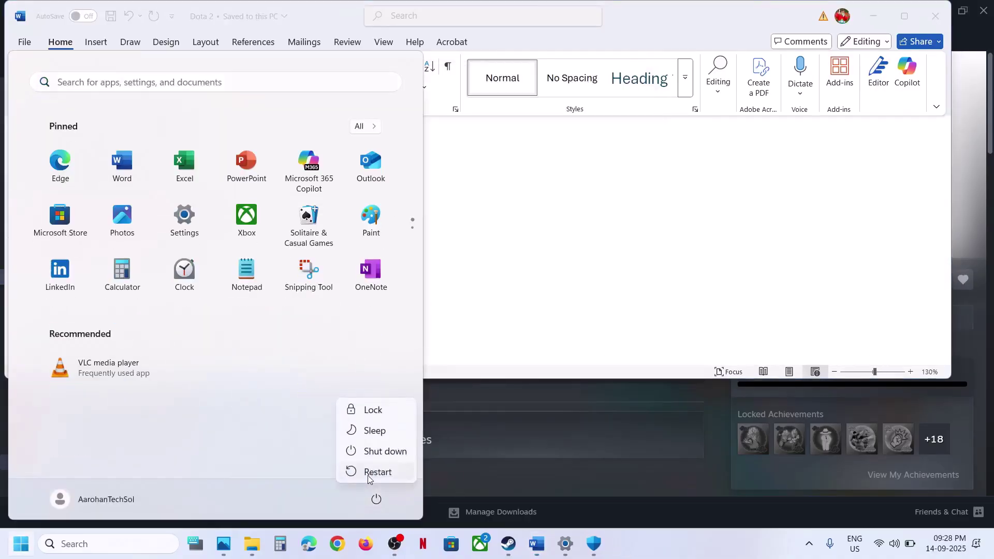
{"action": "key", "text": "Escape"}
{"action": "key", "text": "Escape"}
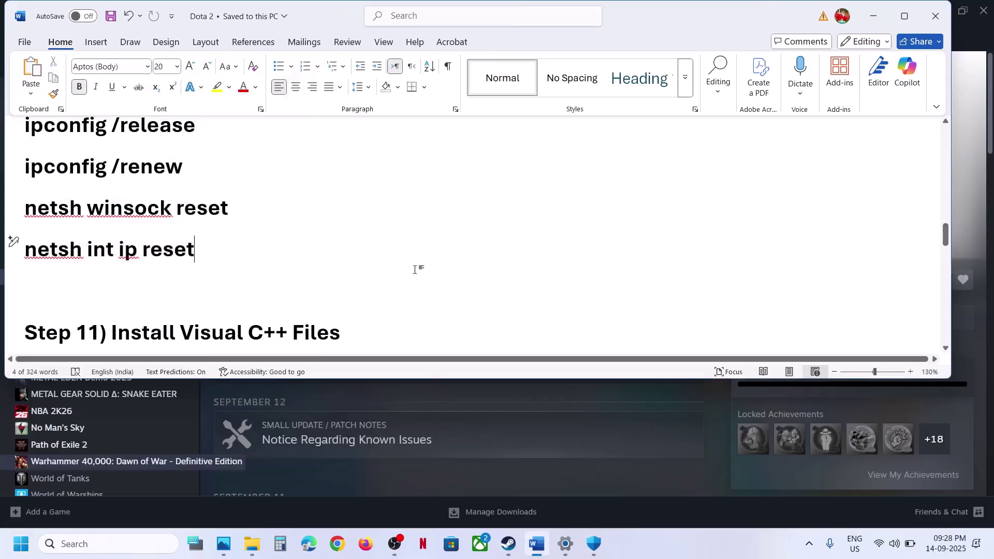
- Copy "Install Visual C++ Files" from Step 11 of the document and search Google for it in a new Chrome tab
{"action": "scroll", "coordinate": [316, 281], "scroll_direction": "down", "scroll_amount": 1}
{"action": "left_click_drag", "start_coordinate": [341, 282], "coordinate": [110, 282]}
{"action": "left_click", "coordinate": [337, 544]}
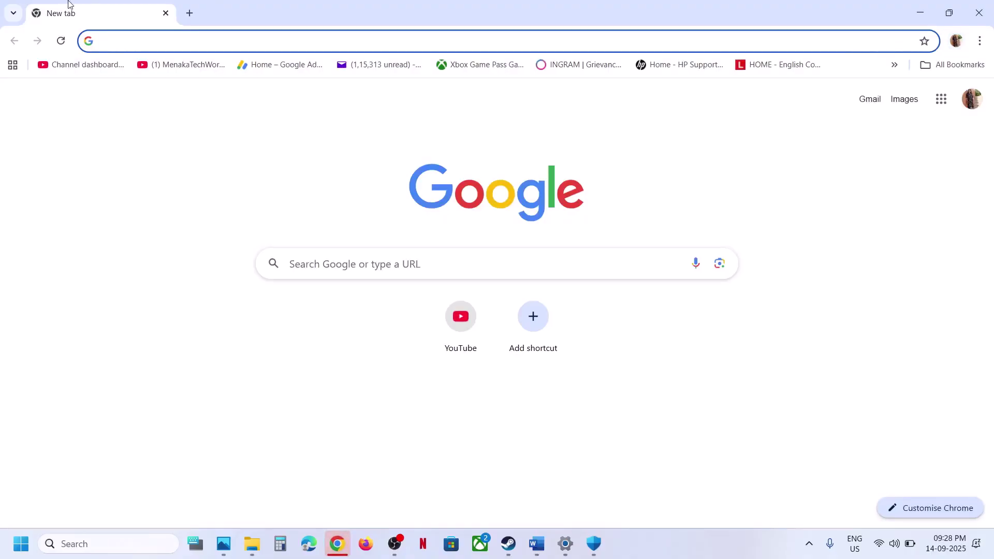
{"action": "left_click", "coordinate": [190, 13]}
{"action": "key", "text": "ctrl+v"}
{"action": "key", "text": "Return"}
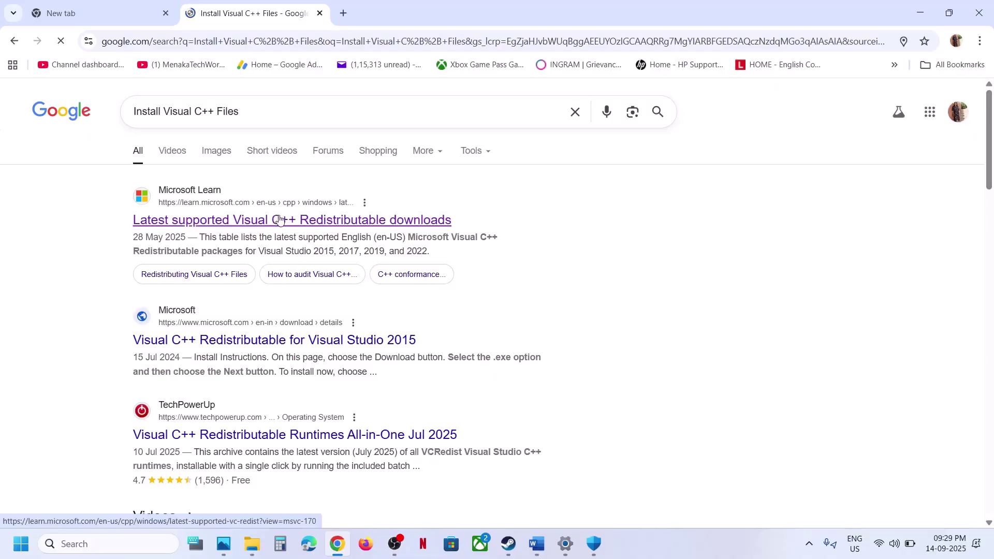
- On Microsoft Learn's latest supported Visual C++ Redistributable page, download the X86 package vc_redist.x86.exe and launch its installer
{"action": "scroll", "coordinate": [433, 308], "scroll_direction": "down", "scroll_amount": 14}
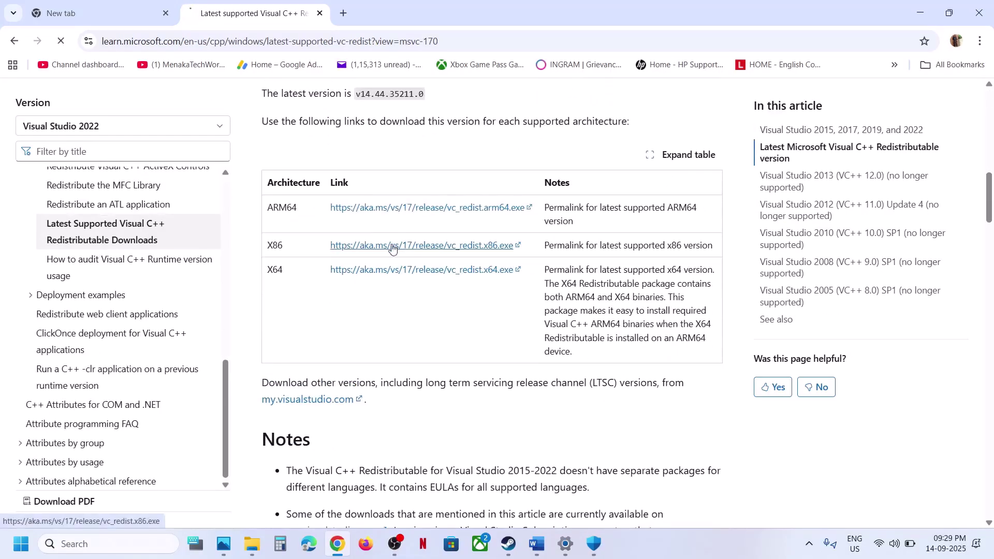
{"action": "left_click", "coordinate": [394, 247]}
{"action": "left_click", "coordinate": [854, 69]}
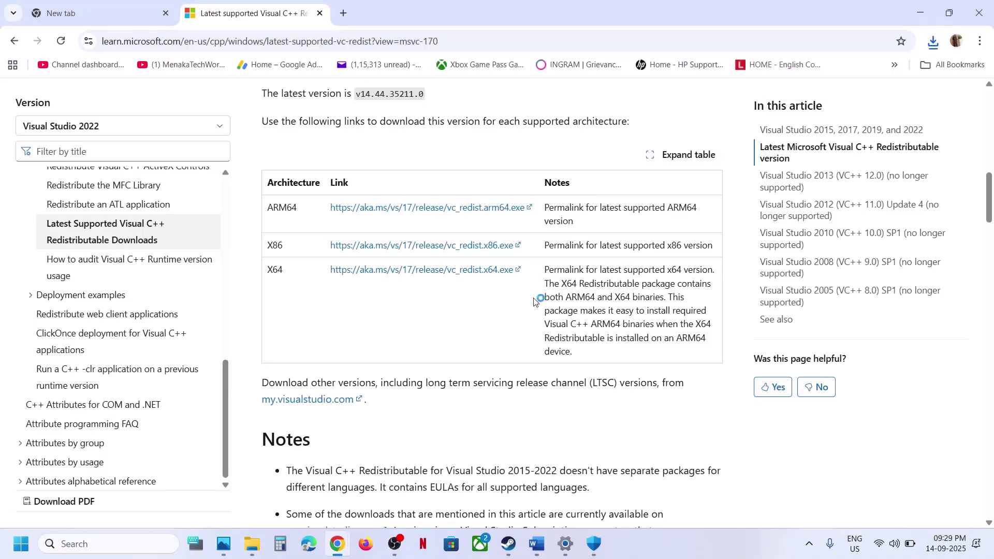
- Start installing the Visual C++ 2015-2022 Redistributable (x86) and allow it to make changes to the device
{"action": "left_click", "coordinate": [498, 341]}
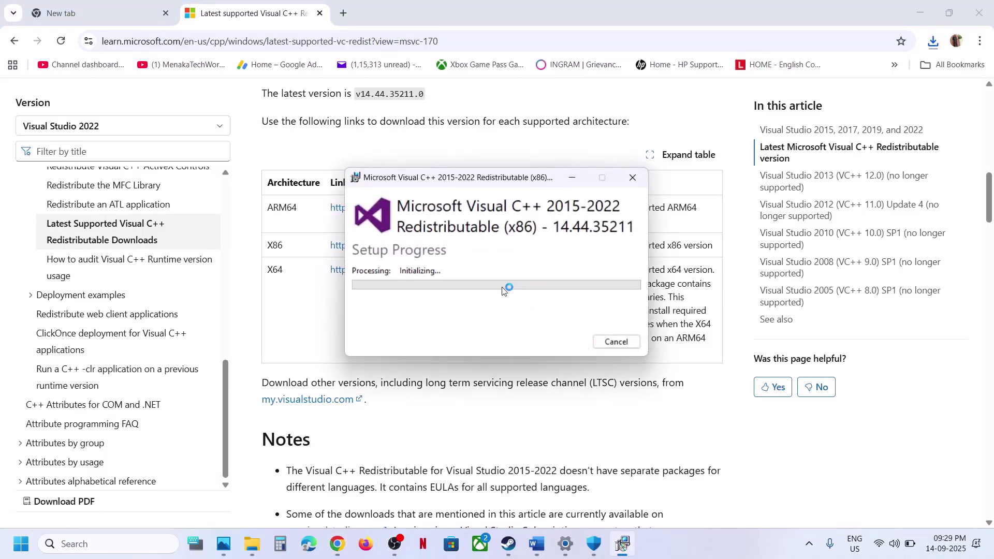
{"action": "left_click", "coordinate": [445, 369]}
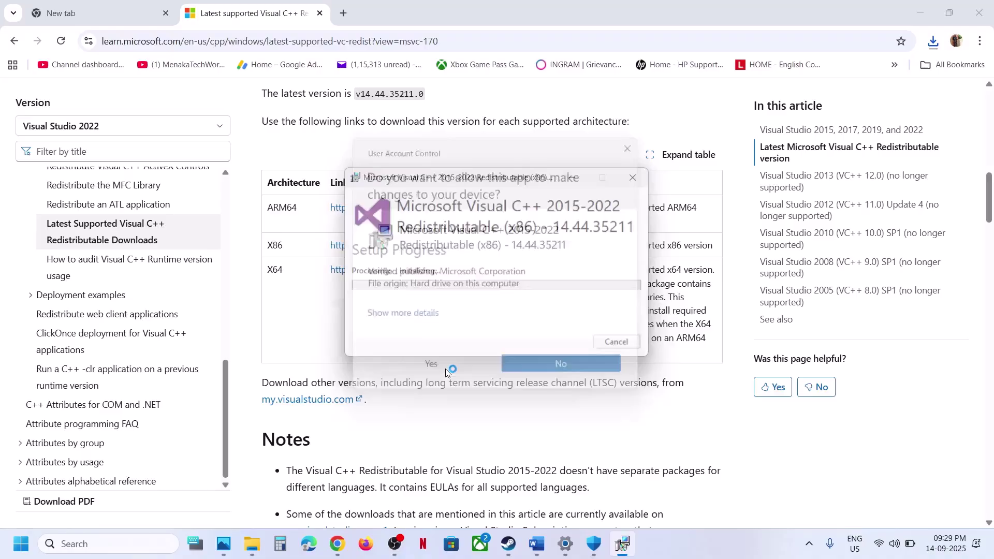
- Run the X64 Visual C++ Redistributable installer from the browser downloads, grant it permission to install, and close the completed x86 setup window
{"action": "left_click", "coordinate": [282, 271]}
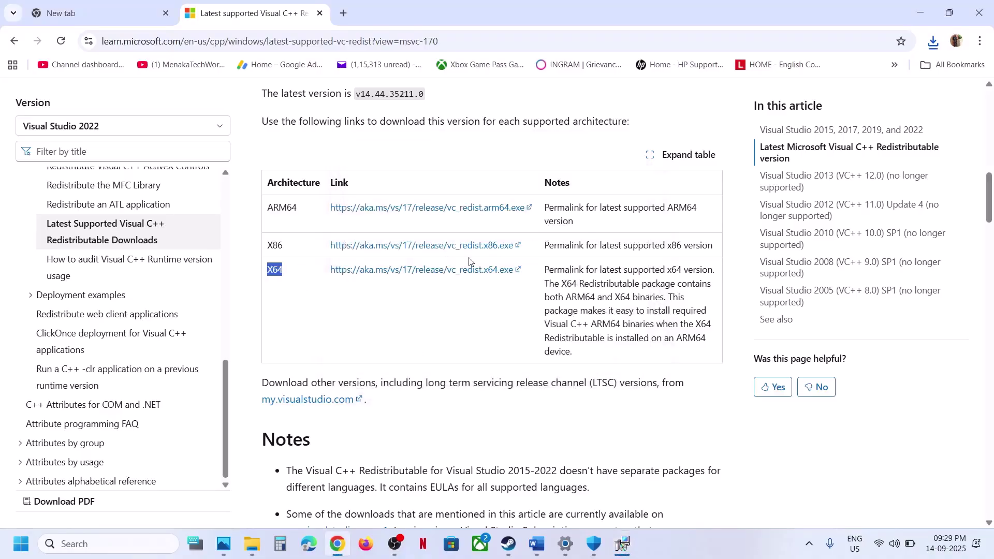
{"action": "left_click", "coordinate": [935, 43]}
{"action": "left_click", "coordinate": [505, 342]}
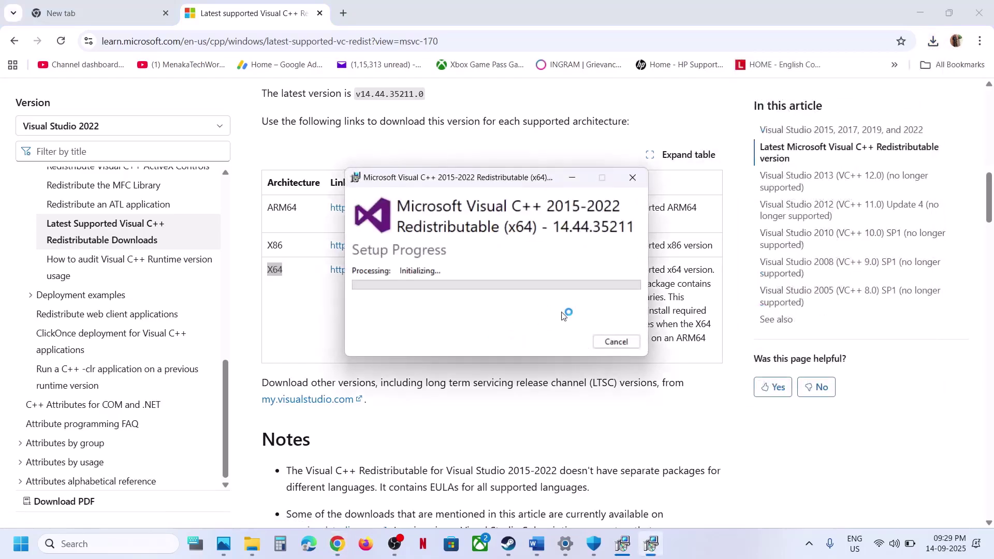
{"action": "left_click", "coordinate": [452, 363]}
{"action": "left_click_drag", "start_coordinate": [505, 184], "coordinate": [251, 246]}
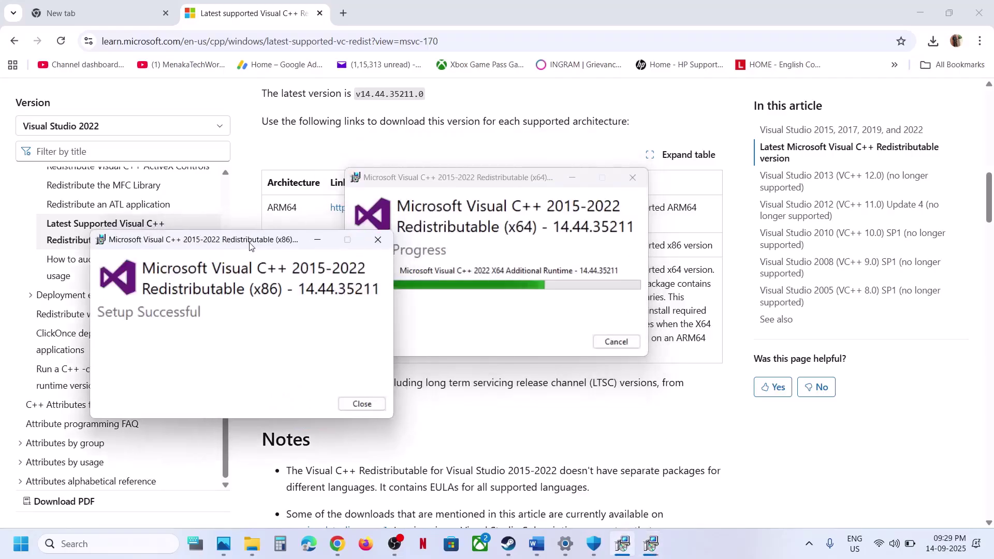
{"action": "left_click", "coordinate": [358, 404]}
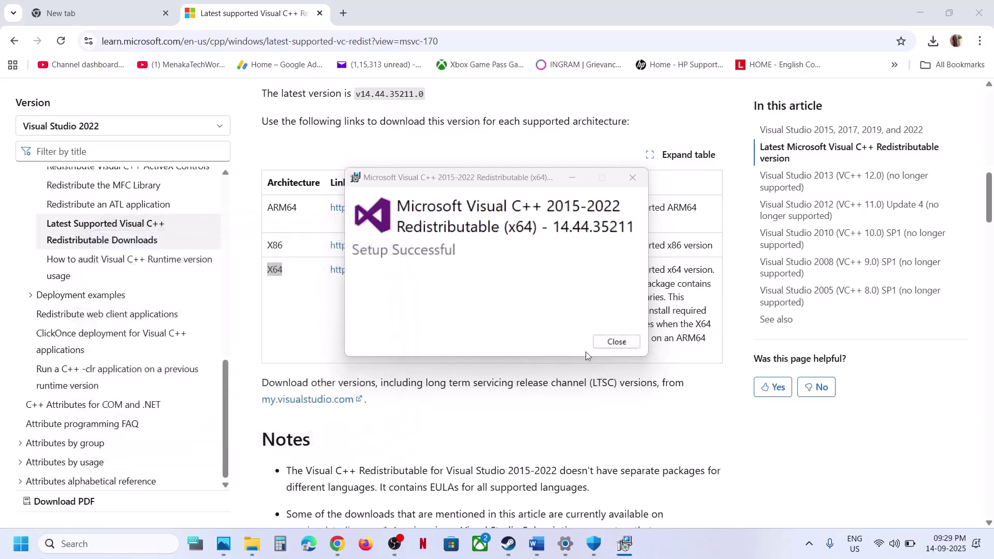